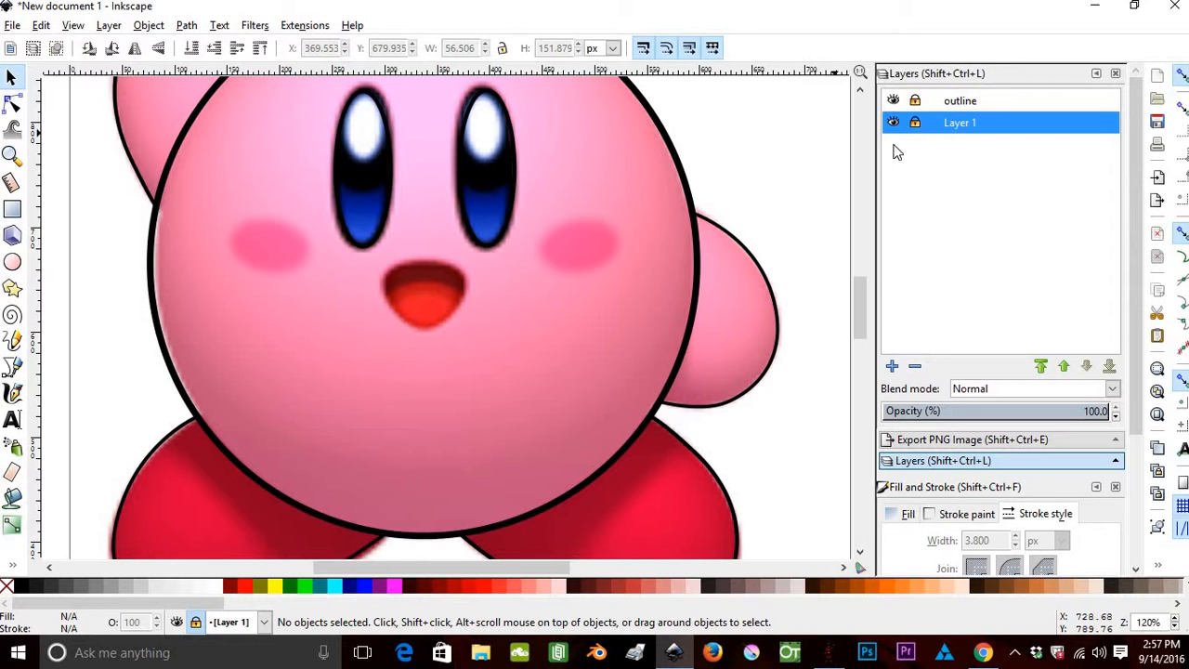
Add a layer named Color above Layer 1 and draw an ellipse about 149 by 111 px across the body's upper-right edge.
{"action": "left_click", "coordinate": [893, 366]}
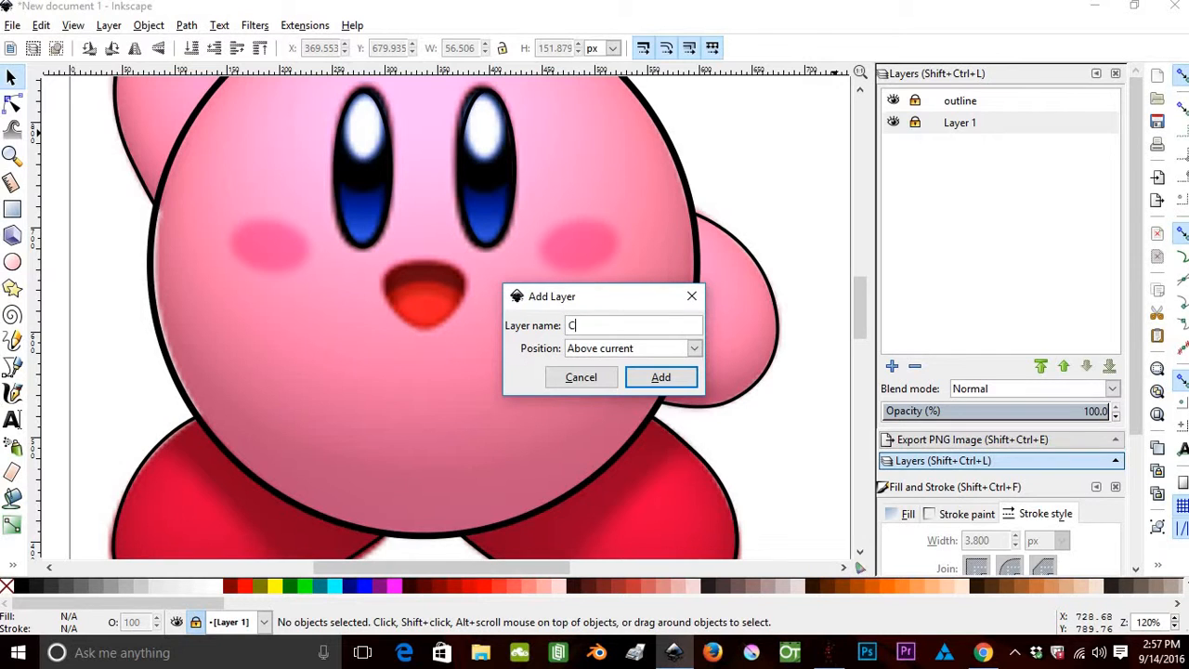
{"action": "left_click", "coordinate": [660, 377]}
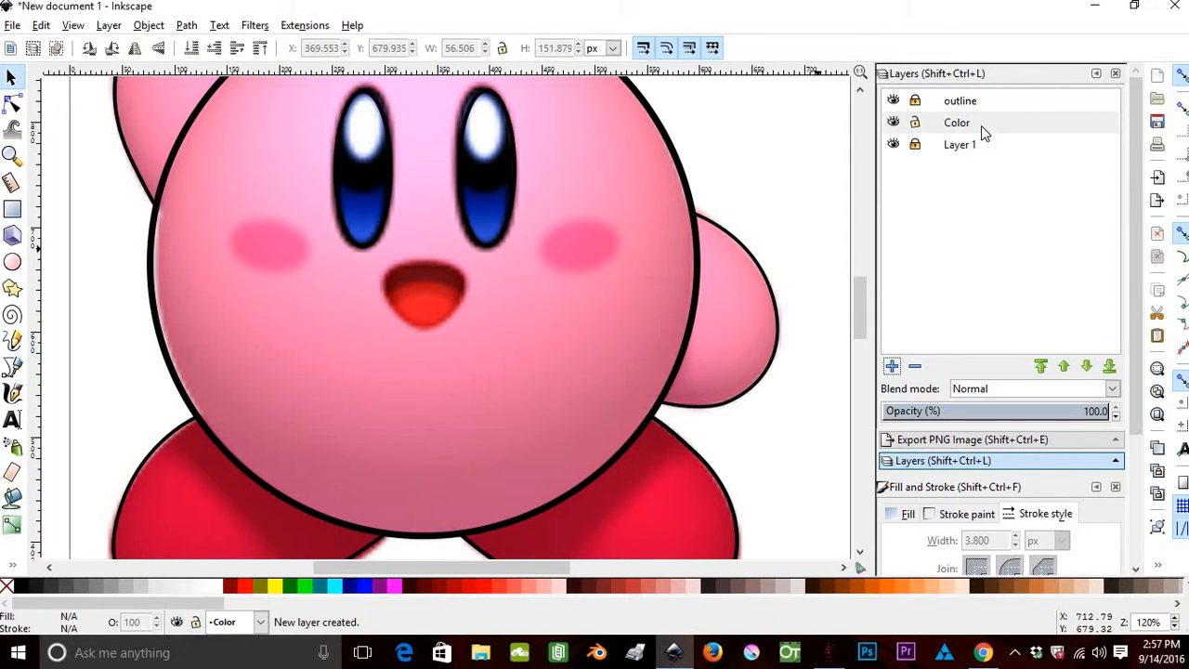
{"action": "left_click", "coordinate": [12, 262]}
{"action": "left_click_drag", "start_coordinate": [735, 115], "coordinate": [575, 232]}
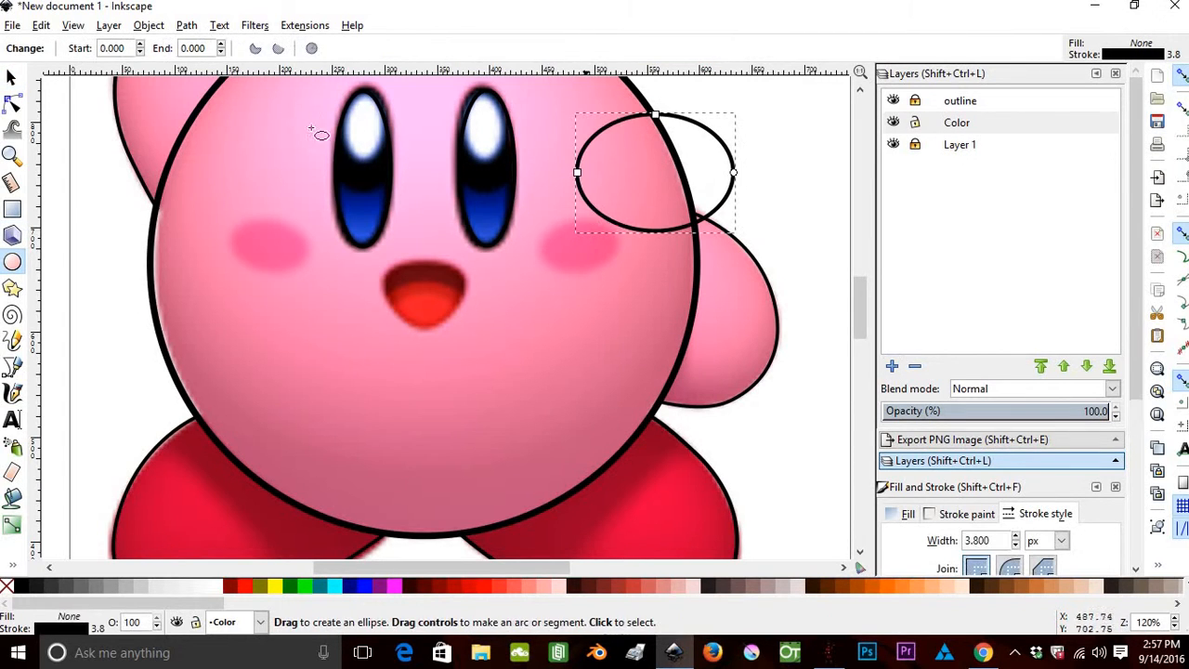
Give the ellipse a flat Aqua fill without a stroke and move it beside the mouth.
{"action": "left_click", "coordinate": [907, 513]}
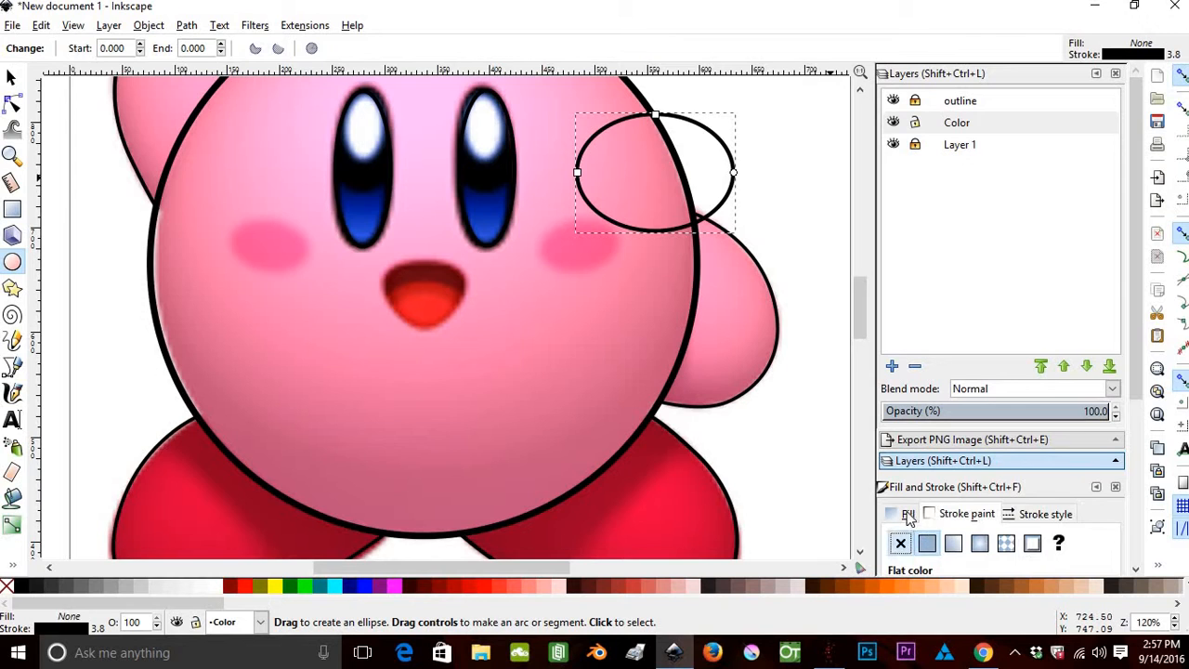
{"action": "left_click", "coordinate": [927, 543]}
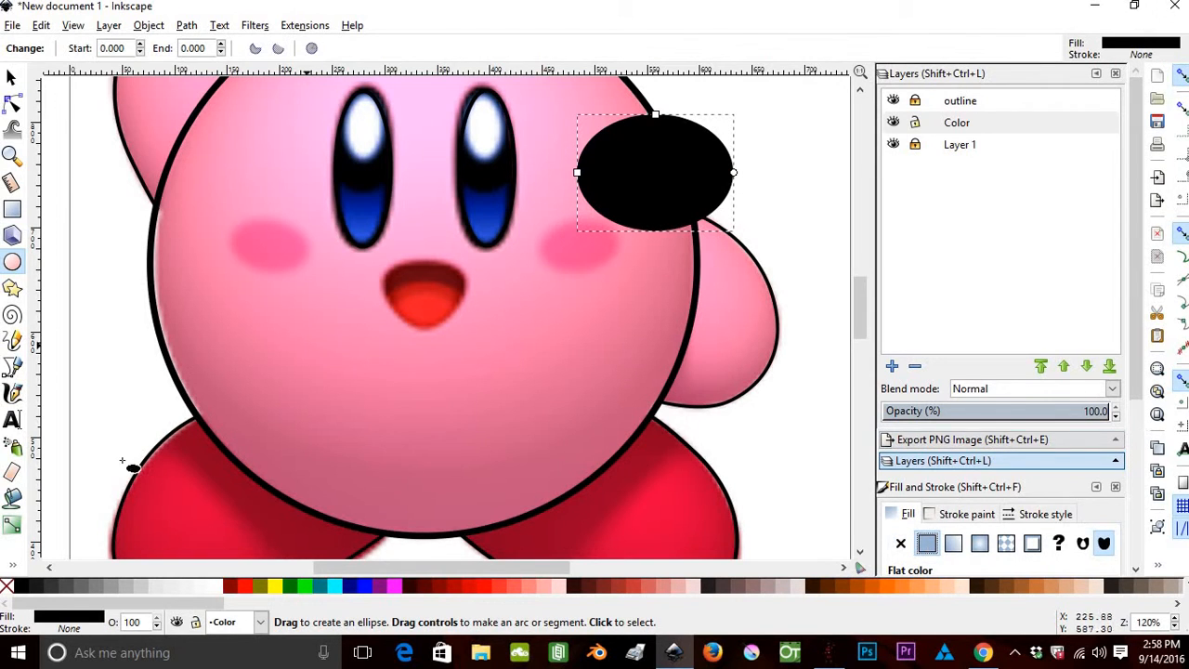
{"action": "left_click", "coordinate": [334, 595]}
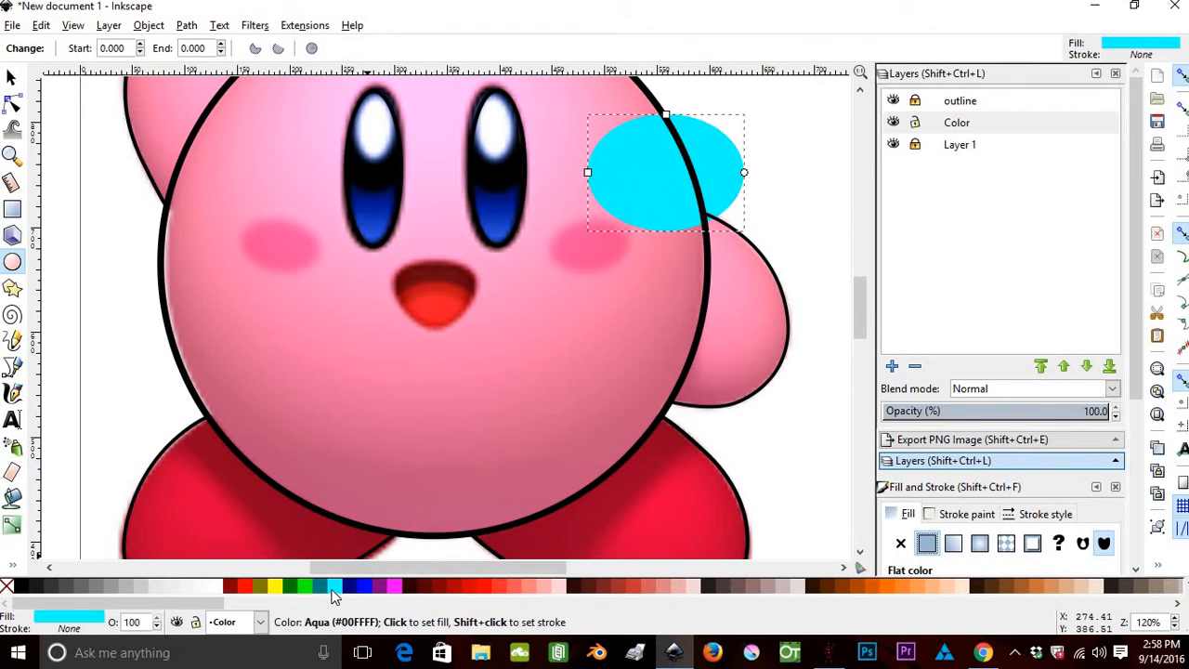
{"action": "left_click", "coordinate": [12, 77]}
{"action": "left_click_drag", "start_coordinate": [656, 202], "coordinate": [490, 336]}
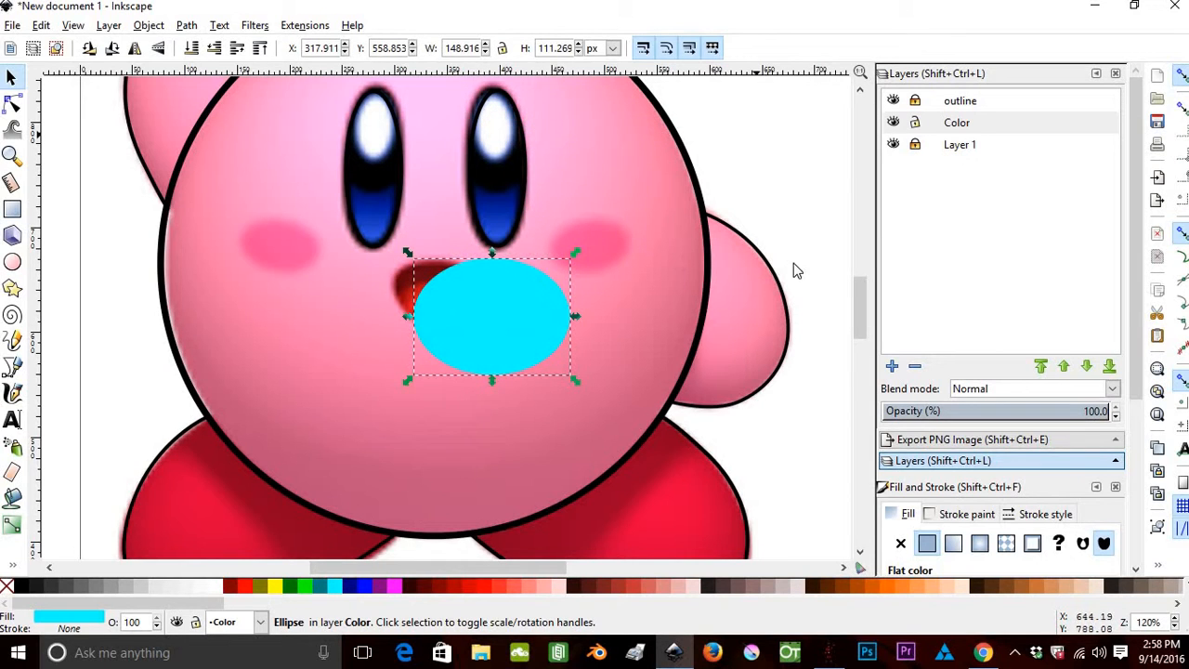
Fill the ellipse with the pink sampled from the right cheek using the Dropper.
{"action": "left_click", "coordinate": [12, 564]}
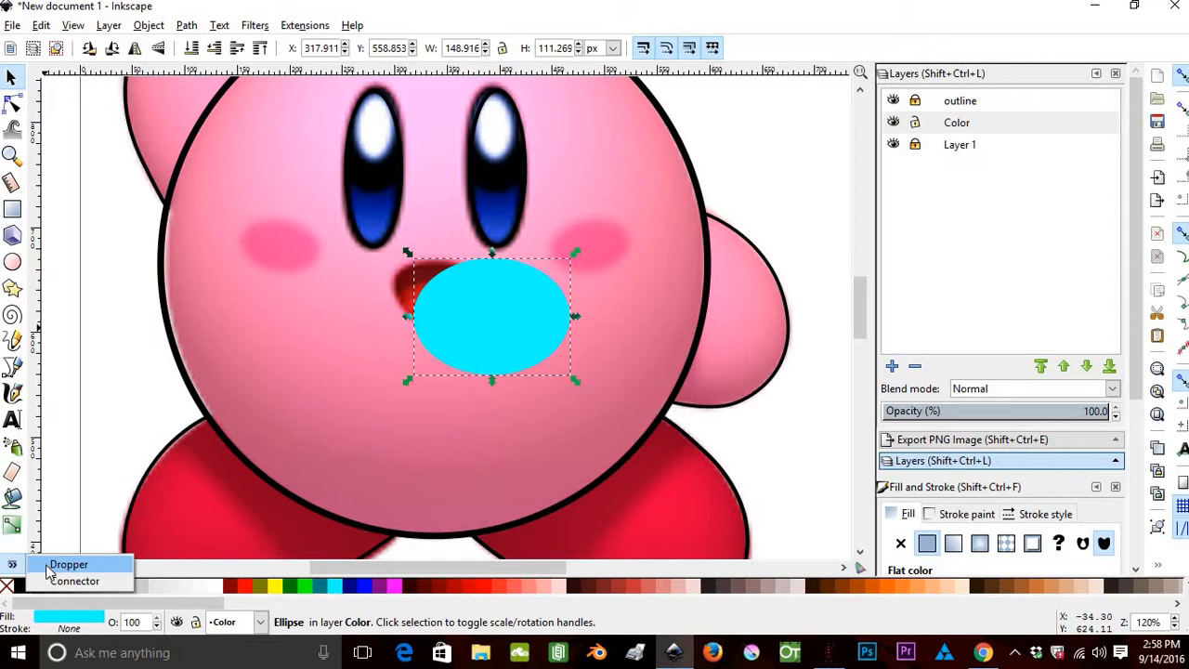
{"action": "left_click", "coordinate": [67, 564]}
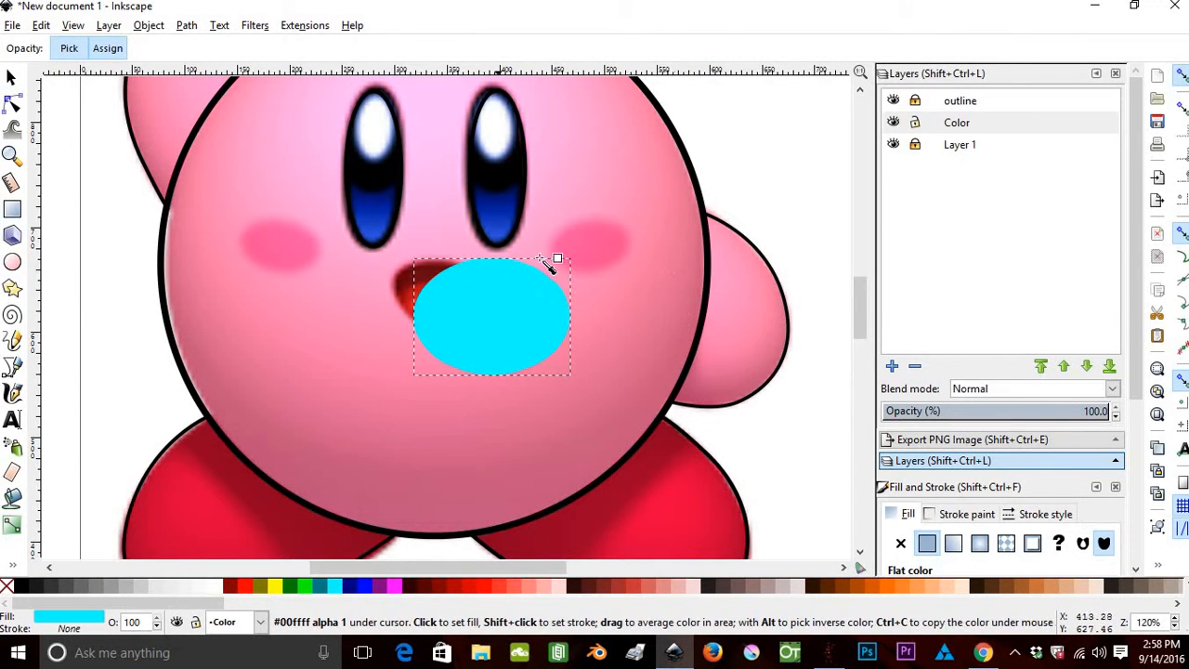
{"action": "left_click", "coordinate": [592, 247]}
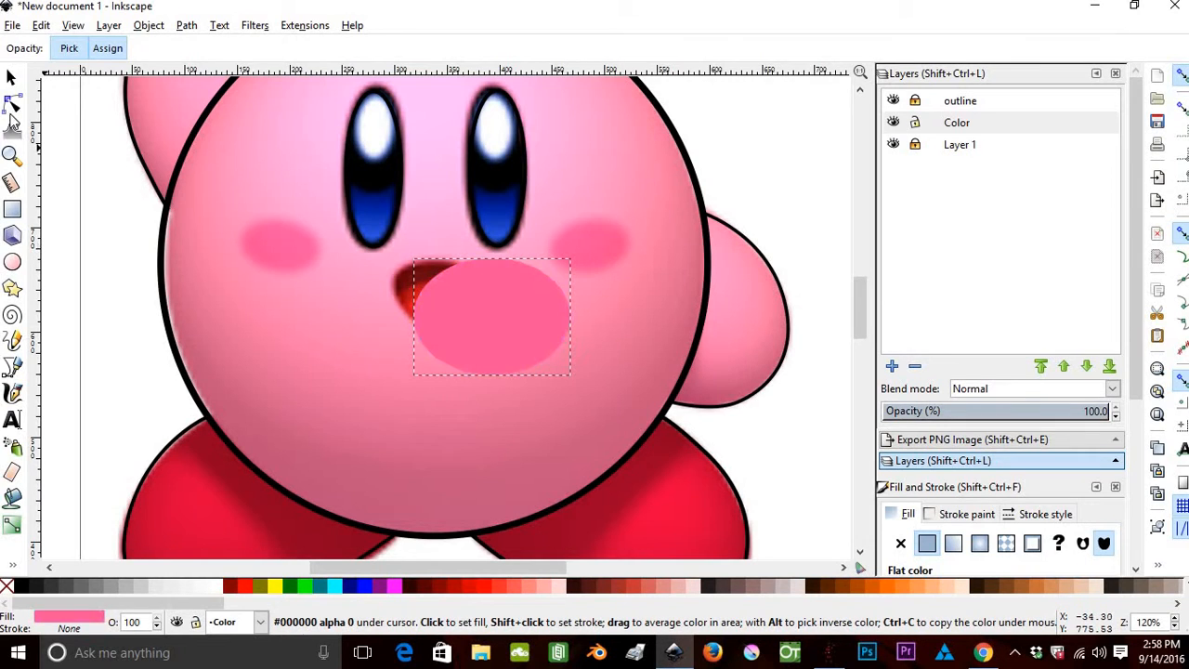
Move the pink ellipse below the mouth and rotate it slightly to match the slant of the right cheek.
{"action": "left_click", "coordinate": [11, 78]}
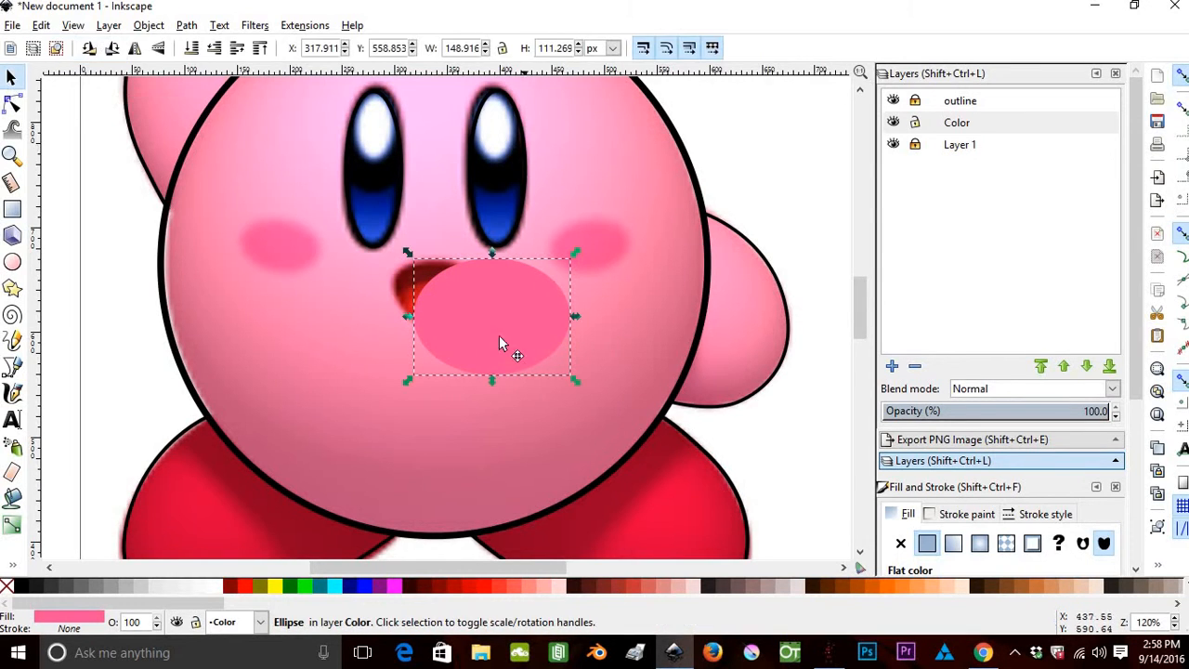
{"action": "left_click_drag", "start_coordinate": [502, 339], "coordinate": [577, 357]}
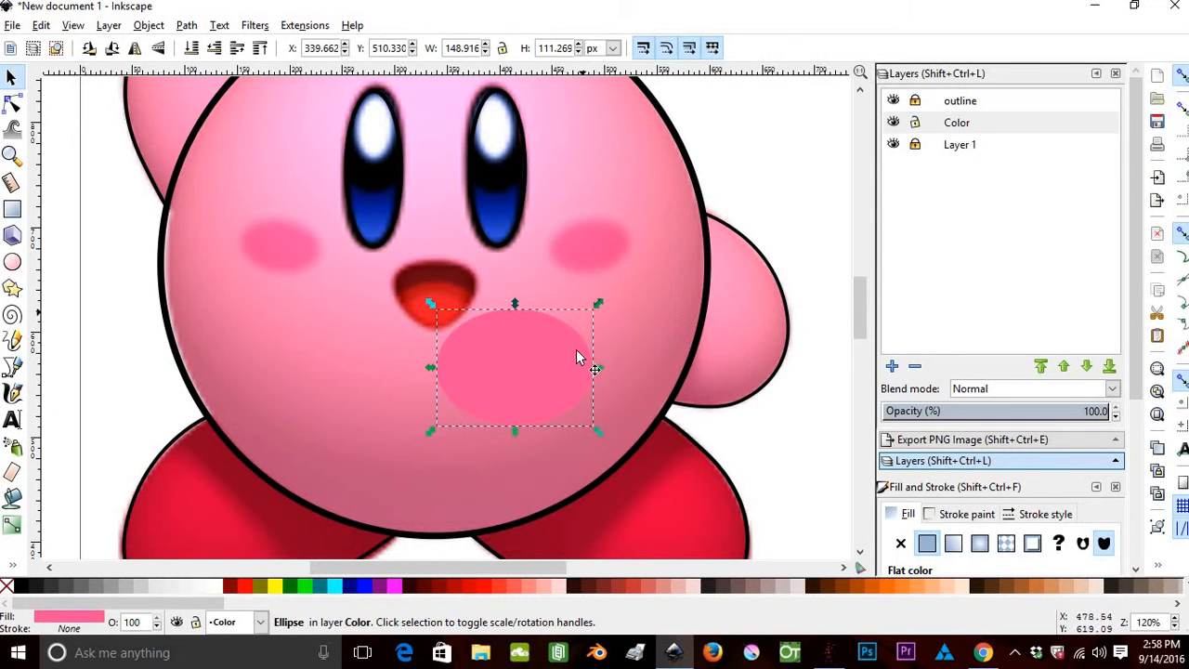
{"action": "left_click_drag", "start_coordinate": [599, 295], "coordinate": [594, 261]}
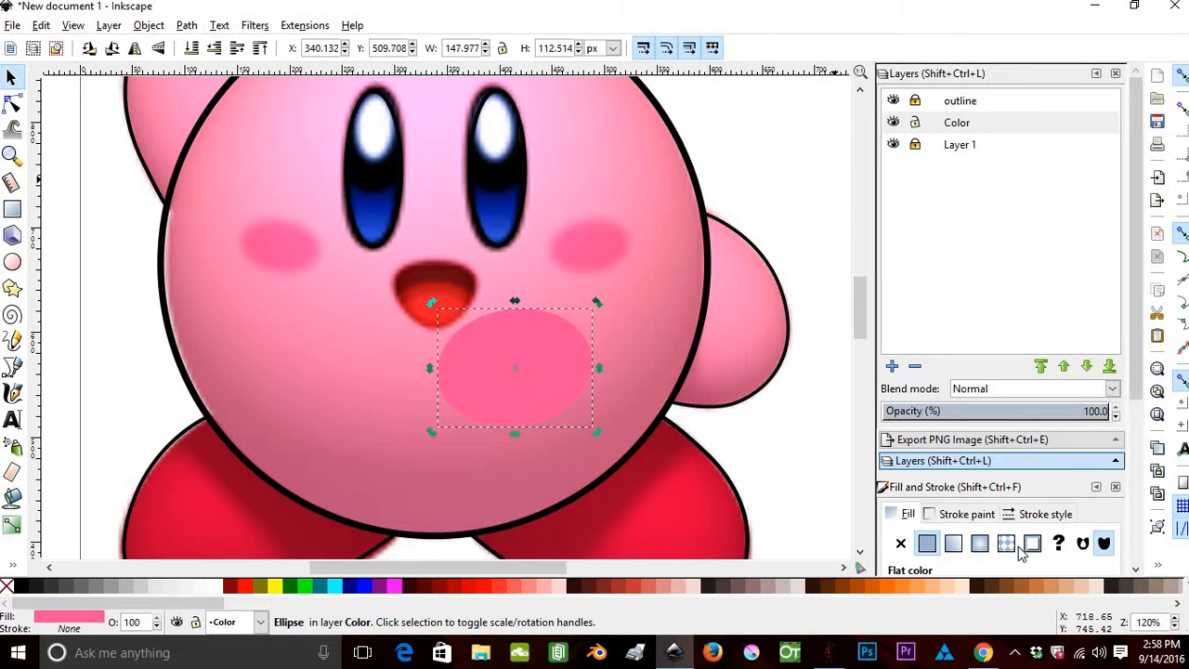
Set the pink ellipse's blur to 7.4%.
{"action": "scroll", "coordinate": [1144, 381], "scroll_direction": "down", "scroll_amount": 5}
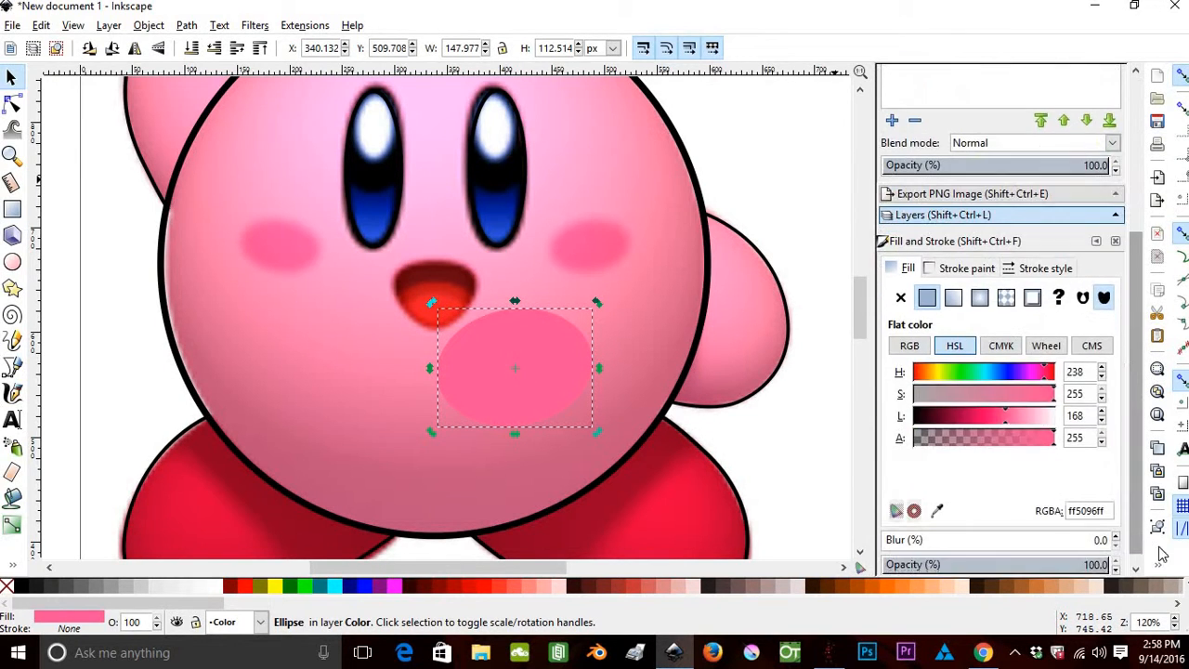
{"action": "left_click", "coordinate": [899, 528]}
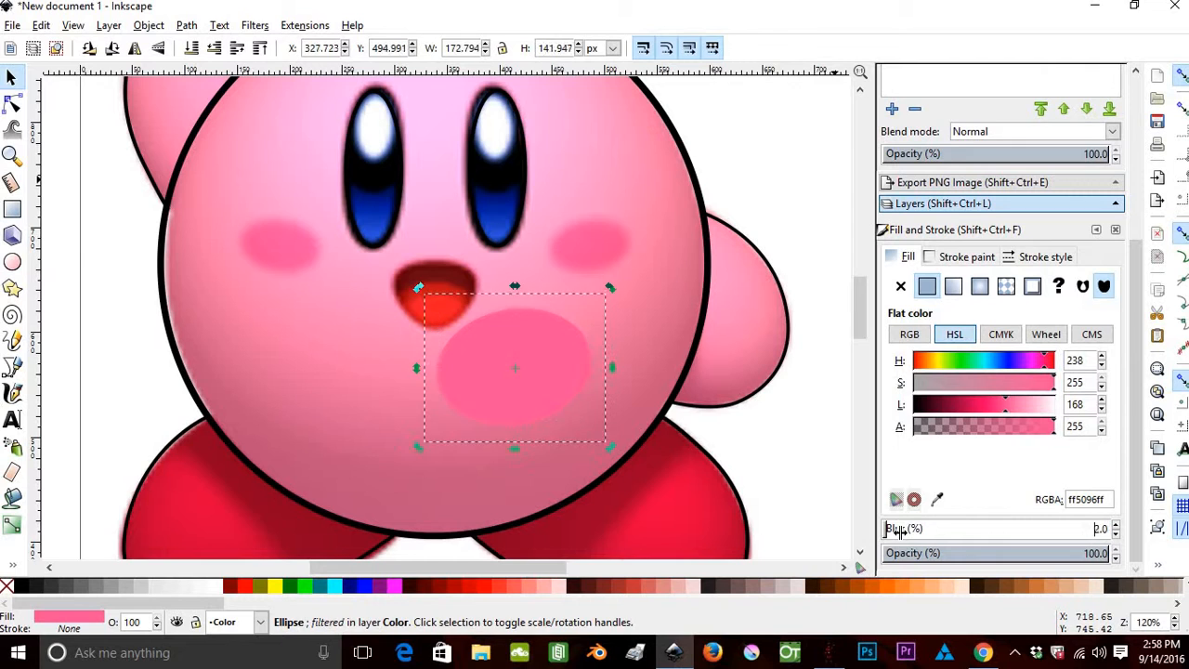
{"action": "scroll", "coordinate": [900, 531], "scroll_direction": "up", "scroll_amount": 6}
{"action": "scroll", "coordinate": [899, 531], "scroll_direction": "down", "scroll_amount": 9}
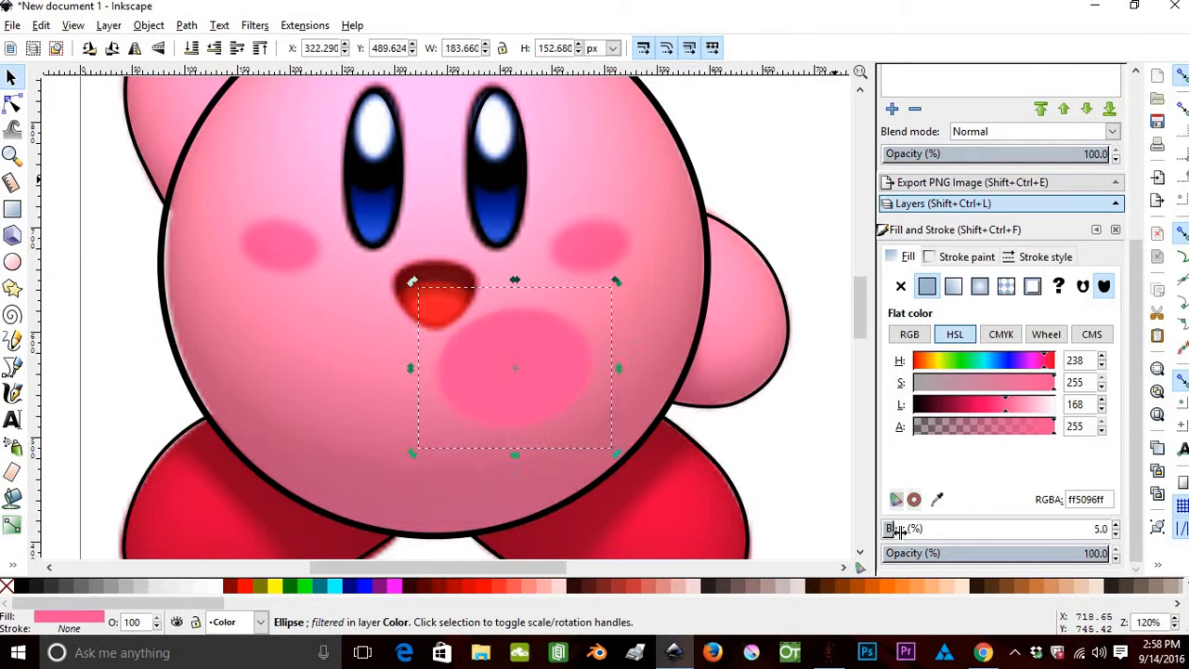
{"action": "scroll", "coordinate": [899, 532], "scroll_direction": "up", "scroll_amount": 5}
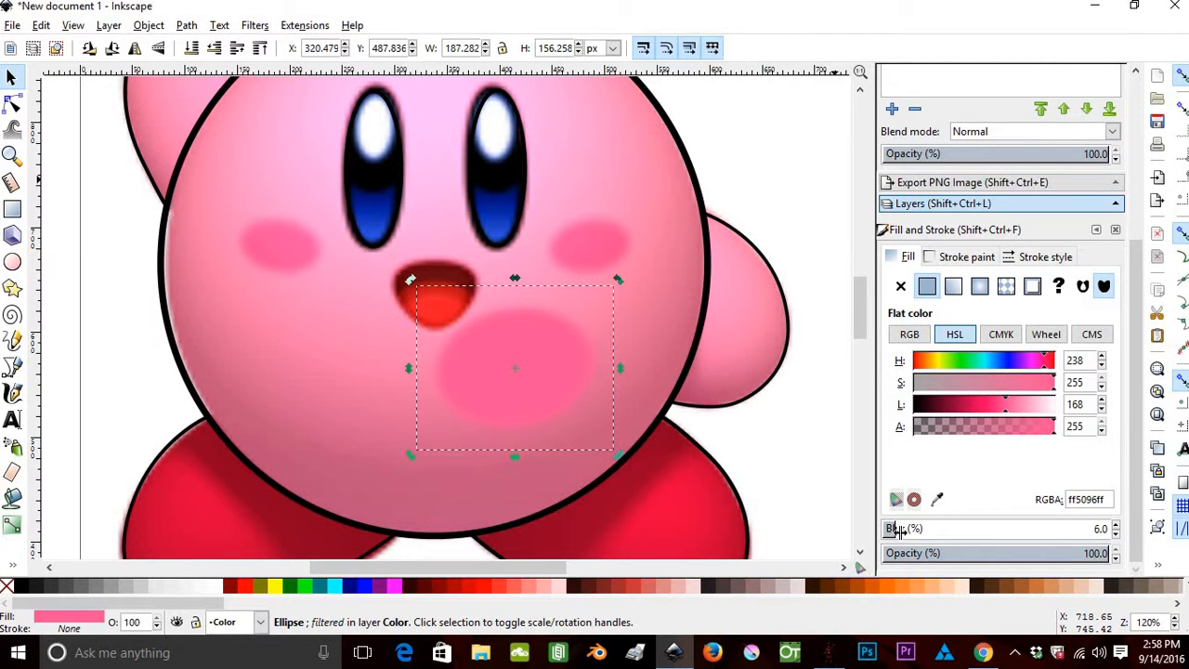
{"action": "mouse_move", "coordinate": [898, 530]}
{"action": "left_mouse_down"}
{"action": "mouse_move", "coordinate": [977, 535]}
{"action": "mouse_move", "coordinate": [904, 535]}
{"action": "left_mouse_up"}
{"action": "left_click_drag", "start_coordinate": [1021, 531], "coordinate": [897, 528]}
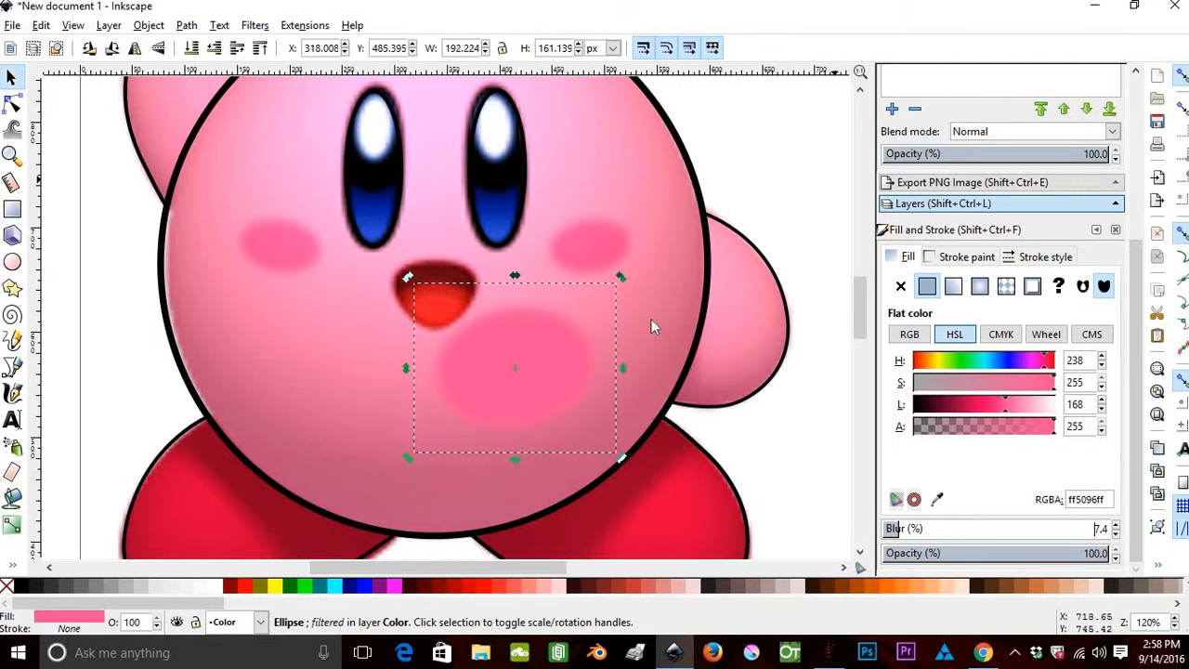
Scale the blurred ellipse to about 115 by 94 px over the right cheek and place a horizontally flipped duplicate on the left cheek.
{"action": "left_click_drag", "start_coordinate": [620, 279], "coordinate": [600, 240]}
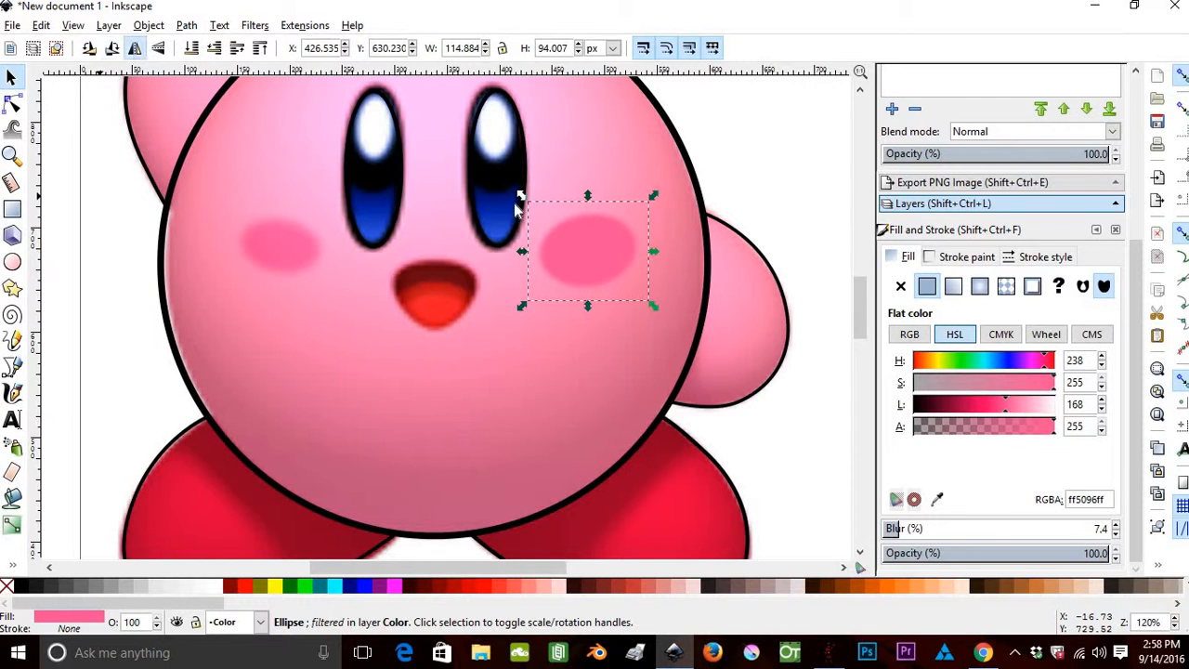
{"action": "left_click_drag", "start_coordinate": [573, 255], "coordinate": [266, 253]}
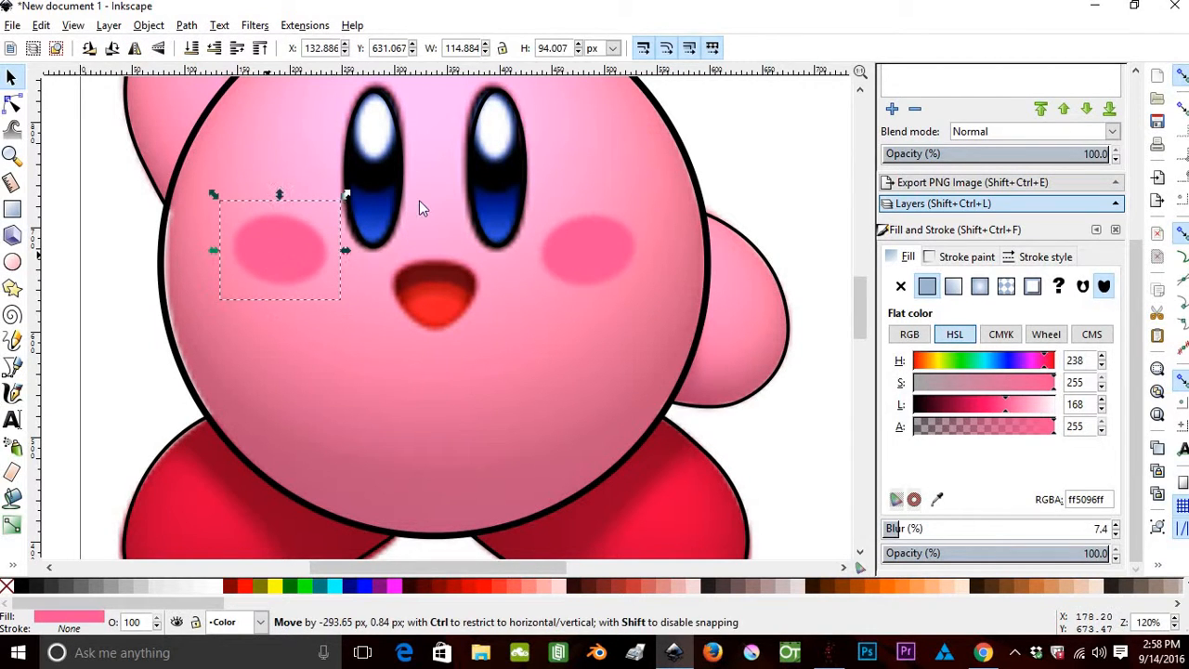
Trace the blue lower part of the left eye with a closed Bezier path about 52 by 64 px.
{"action": "left_click", "coordinate": [13, 368]}
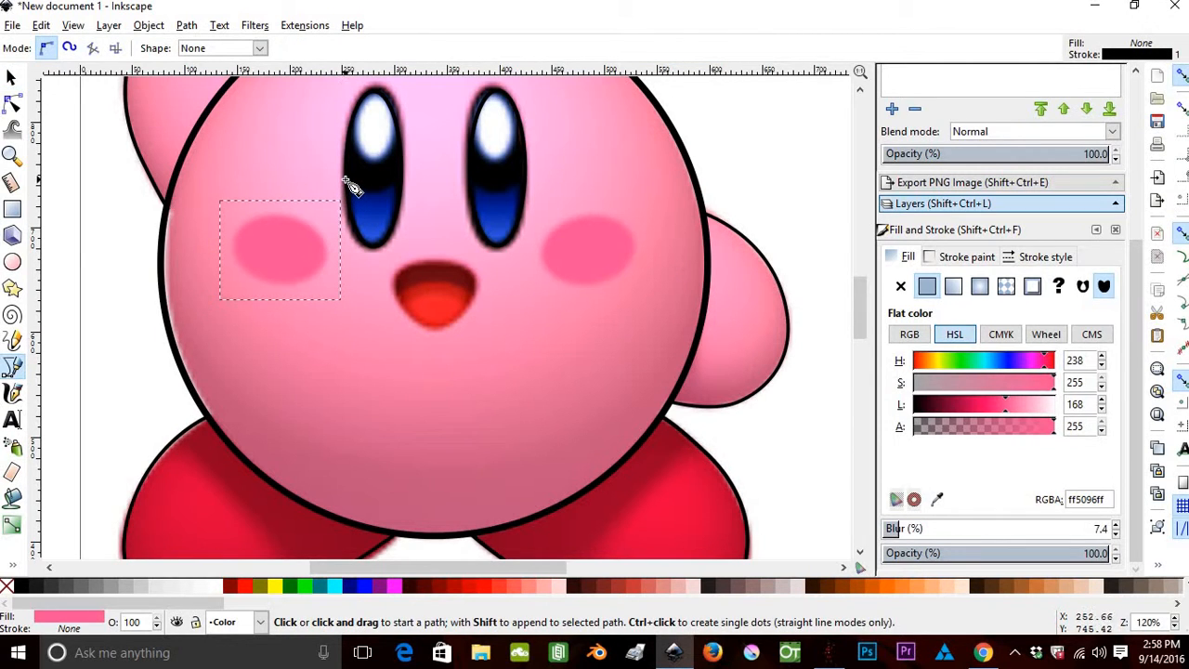
{"action": "left_click", "coordinate": [345, 182]}
{"action": "left_click_drag", "start_coordinate": [381, 197], "coordinate": [402, 186]}
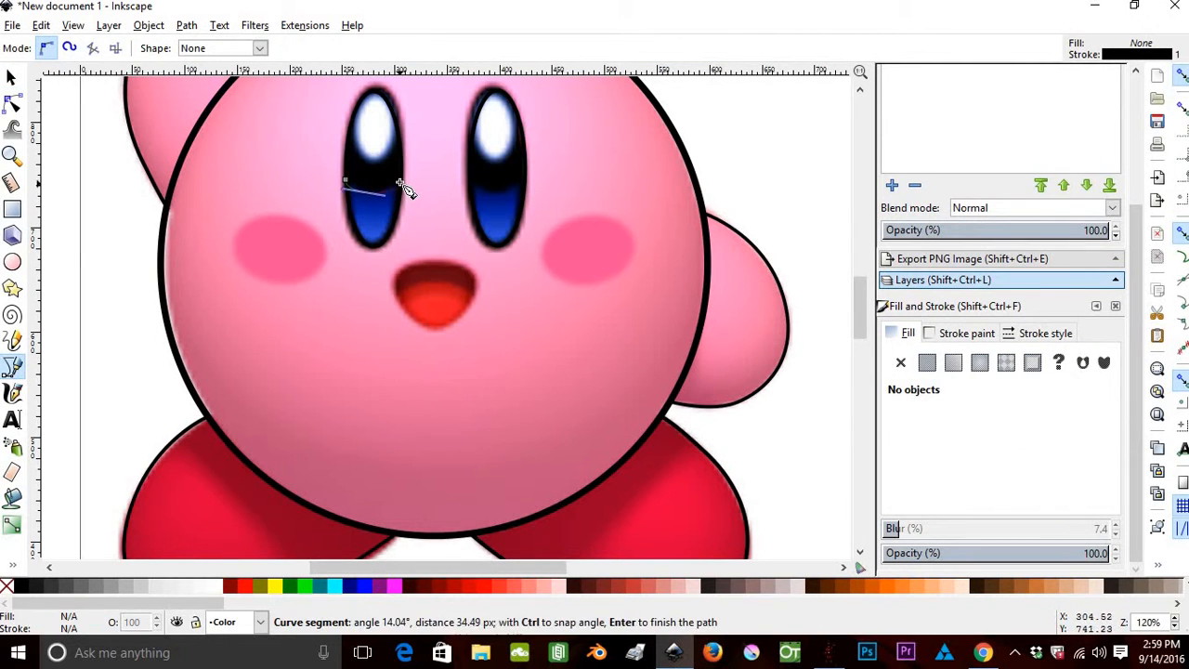
{"action": "left_click", "coordinate": [398, 181]}
{"action": "left_click_drag", "start_coordinate": [393, 231], "coordinate": [385, 239]}
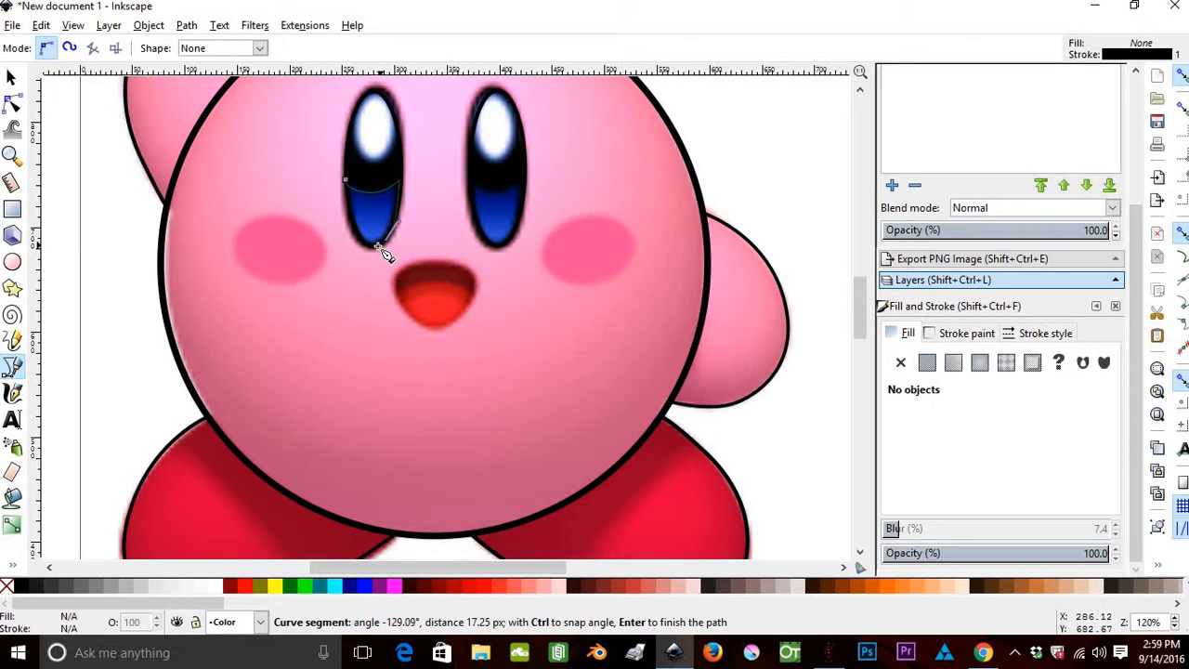
{"action": "left_click", "coordinate": [372, 246]}
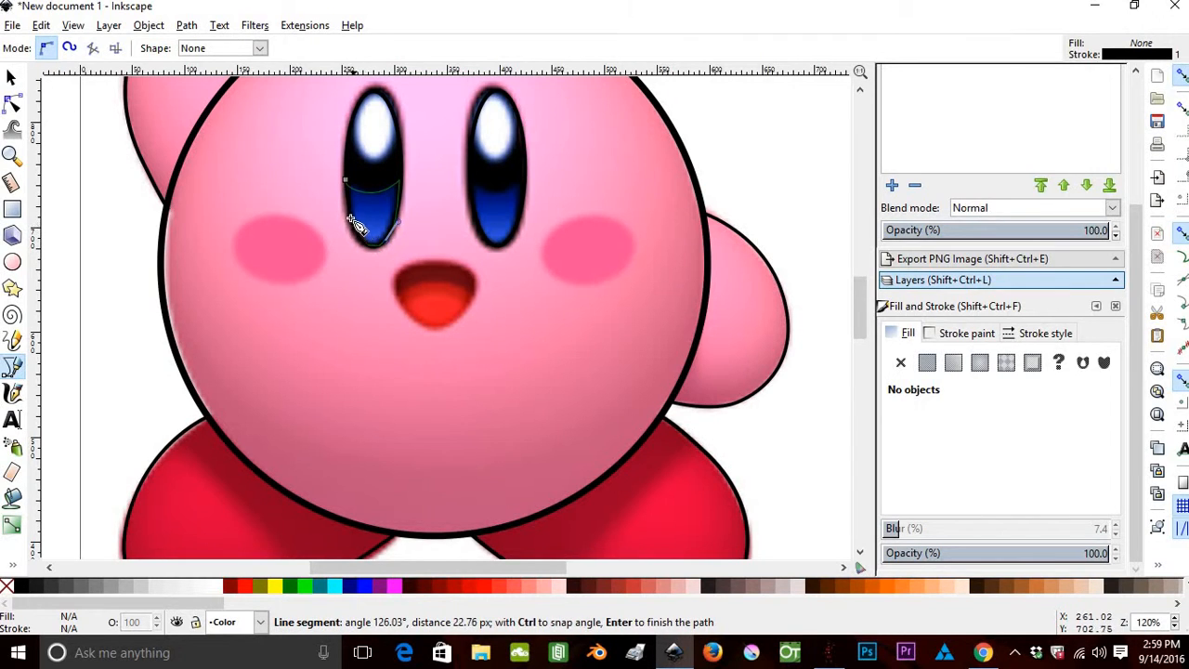
{"action": "left_click_drag", "start_coordinate": [351, 202], "coordinate": [347, 192]}
{"action": "left_click", "coordinate": [345, 182]}
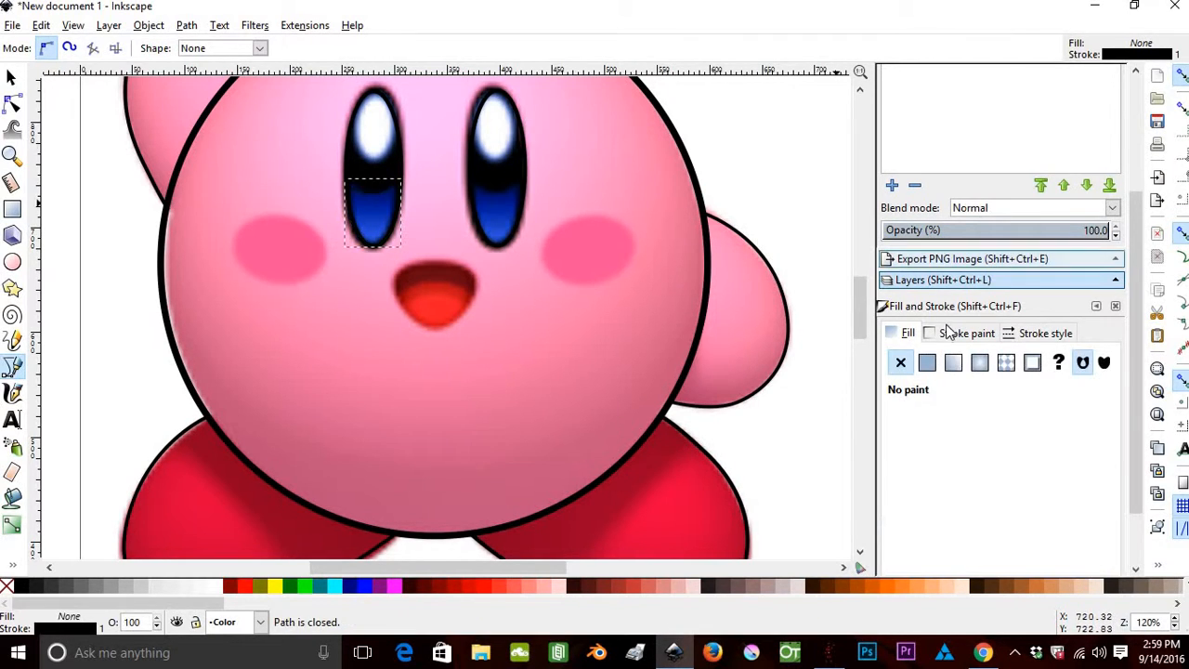
Remove the traced eye shape's stroke and fill it with the blue sampled from the left eye.
{"action": "left_click", "coordinate": [927, 362]}
{"action": "left_click", "coordinate": [900, 362]}
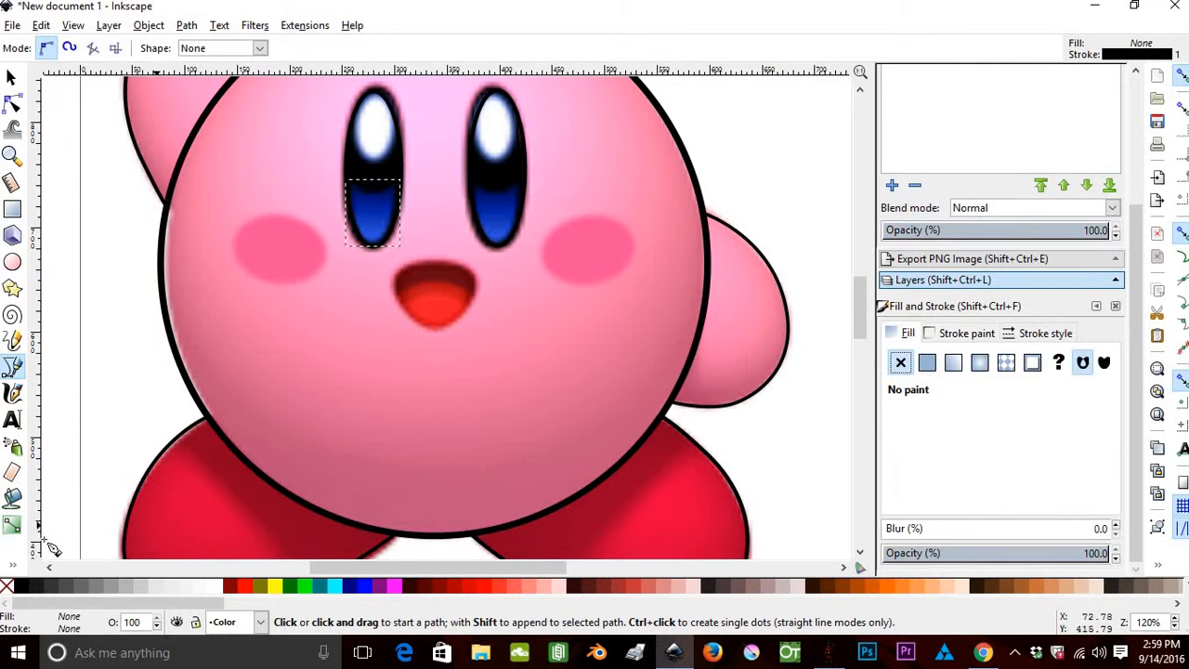
{"action": "left_click", "coordinate": [13, 564]}
{"action": "left_click", "coordinate": [67, 560]}
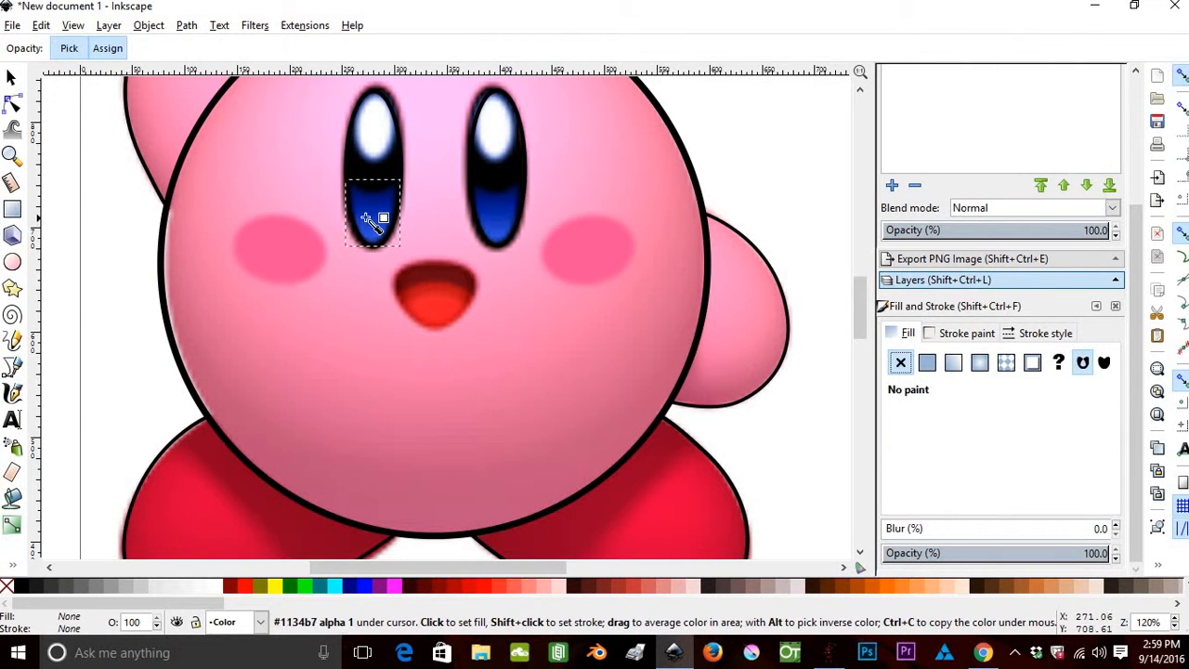
{"action": "left_click", "coordinate": [376, 221]}
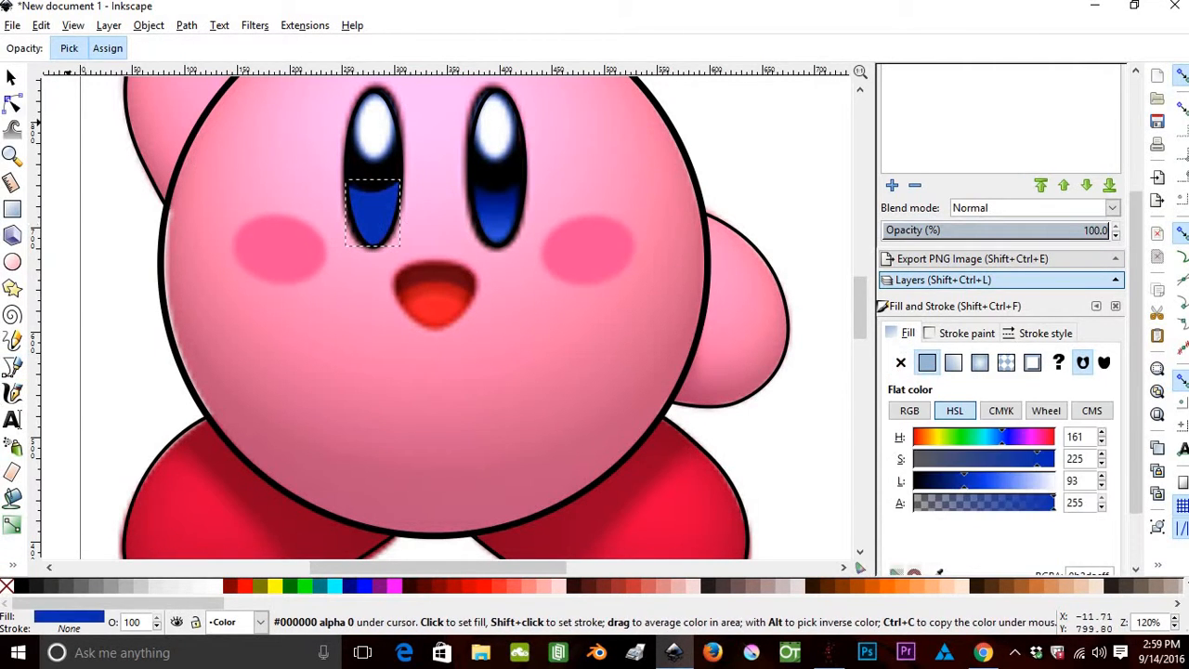
Duplicate the blue eye shape and place the copy over the lower part of the right eye.
{"action": "key", "text": "s"}
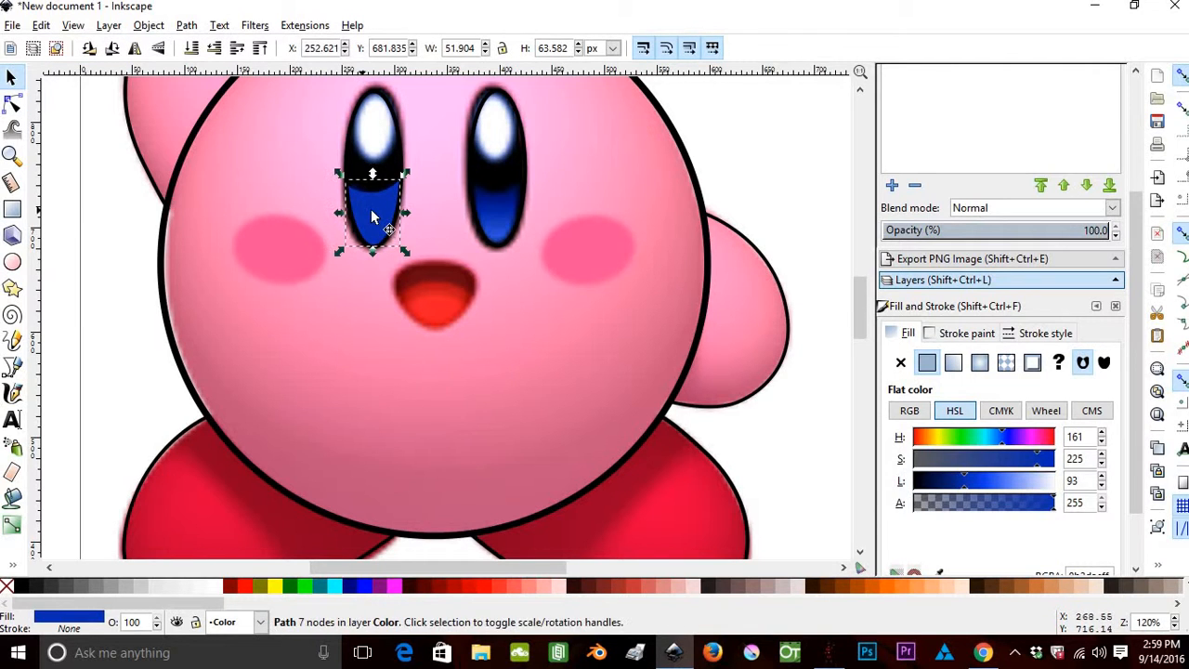
{"action": "left_click_drag", "start_coordinate": [372, 216], "coordinate": [498, 205]}
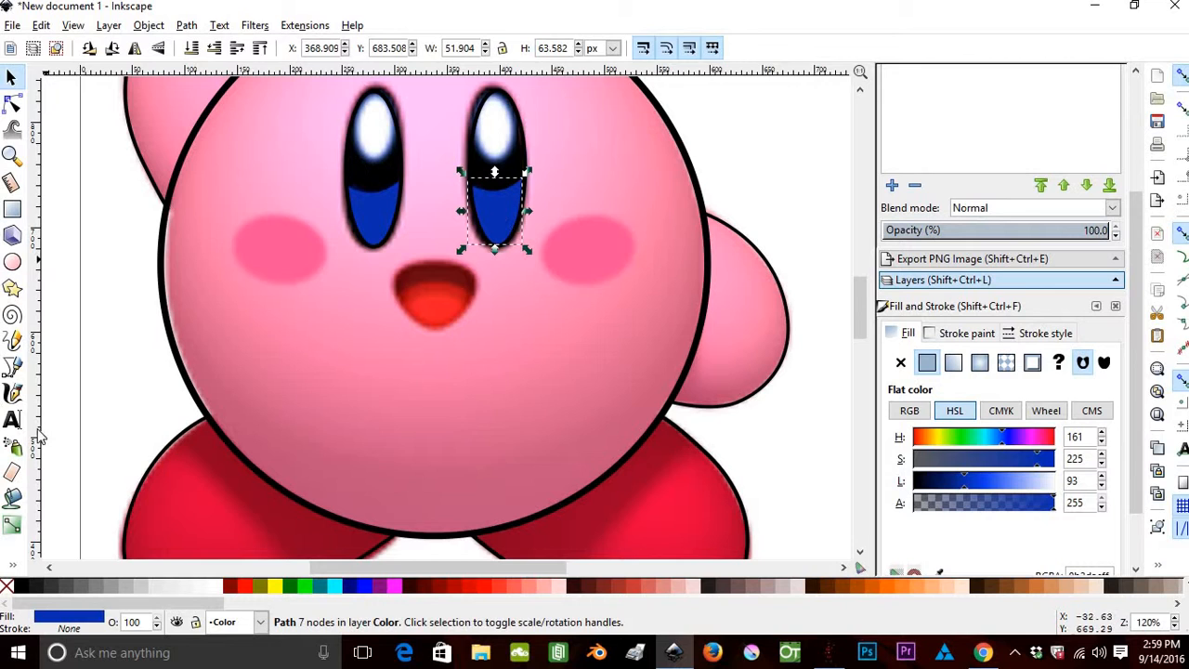
Trace the black area of the left eye between the white highlight and the blue shape with a closed Bezier path.
{"action": "left_click", "coordinate": [12, 367]}
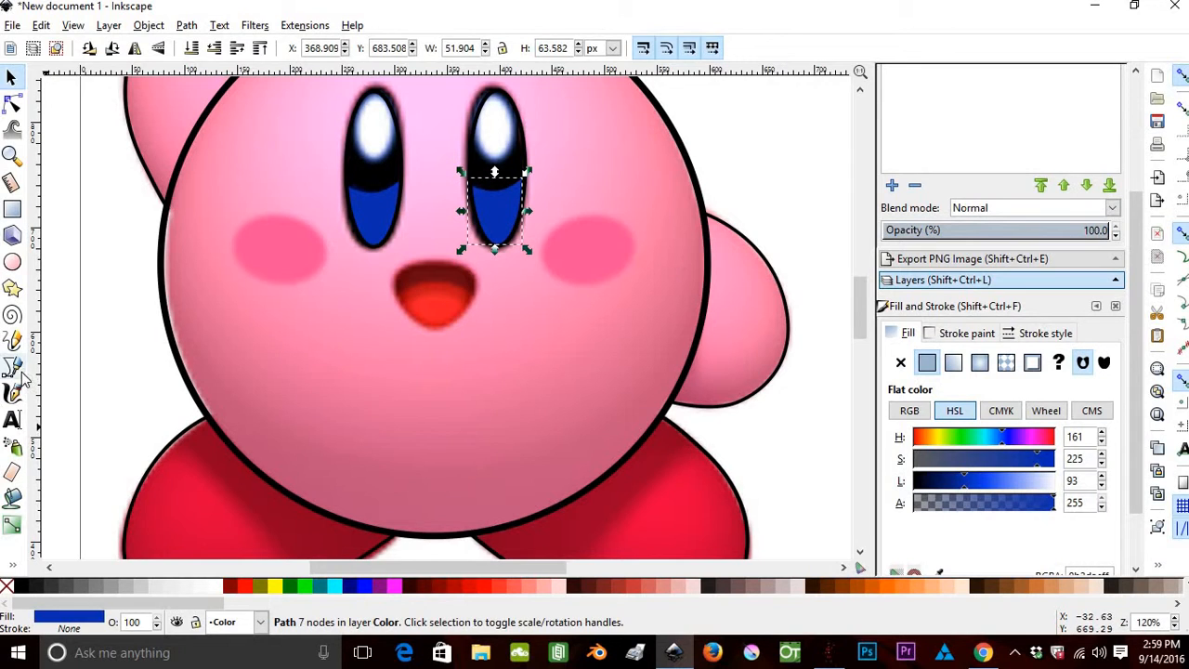
{"action": "left_click", "coordinate": [356, 114]}
{"action": "left_click_drag", "start_coordinate": [364, 152], "coordinate": [350, 194]}
{"action": "left_click", "coordinate": [402, 137]}
{"action": "left_click", "coordinate": [404, 182]}
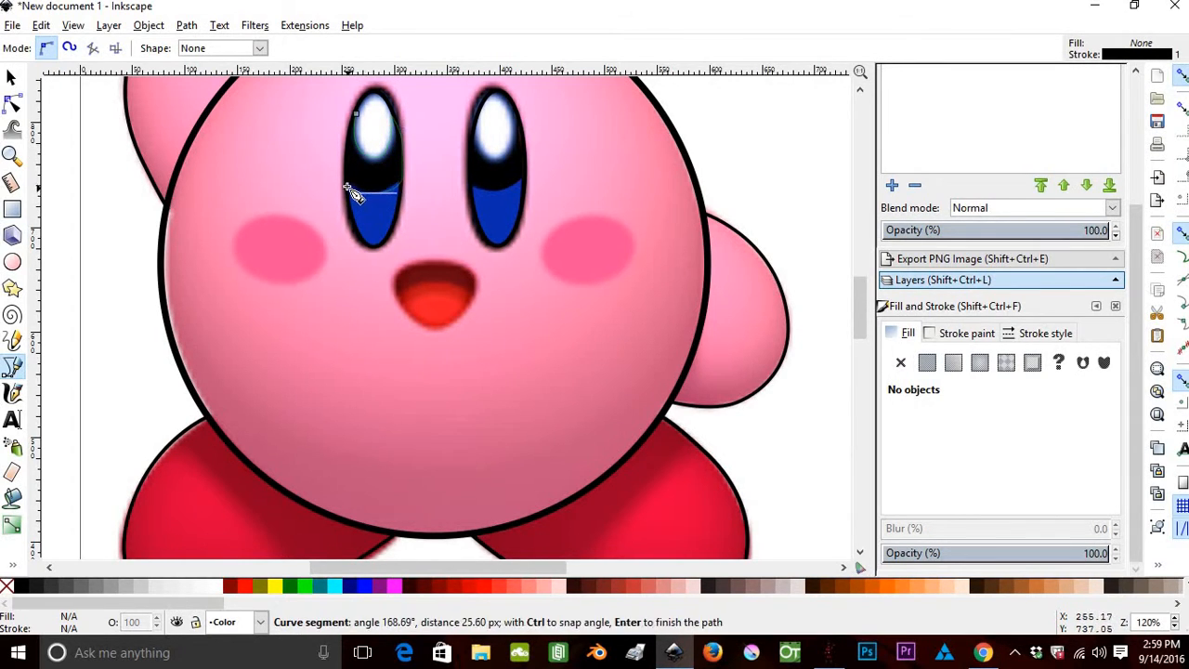
{"action": "left_click_drag", "start_coordinate": [344, 149], "coordinate": [363, 120]}
{"action": "left_click", "coordinate": [372, 114]}
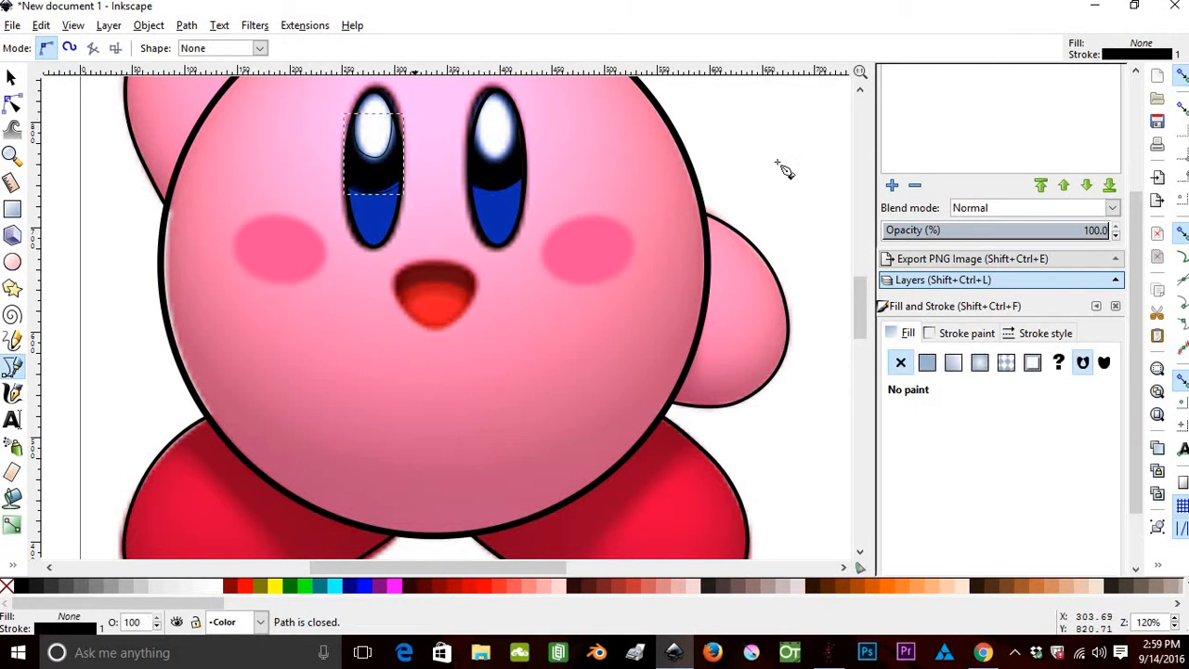
Remove the stroke from the left eye's new middle shape and give it a flat color fill.
{"action": "left_click", "coordinate": [933, 338]}
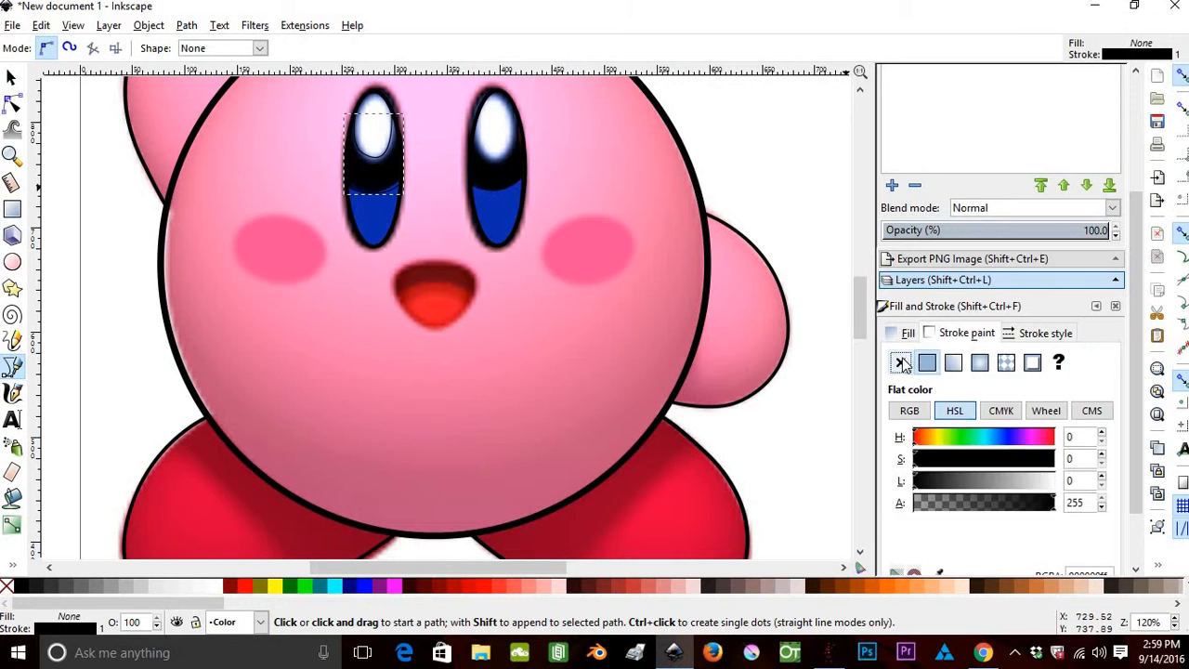
{"action": "left_click", "coordinate": [900, 363]}
{"action": "left_click", "coordinate": [903, 338]}
{"action": "left_click", "coordinate": [926, 362]}
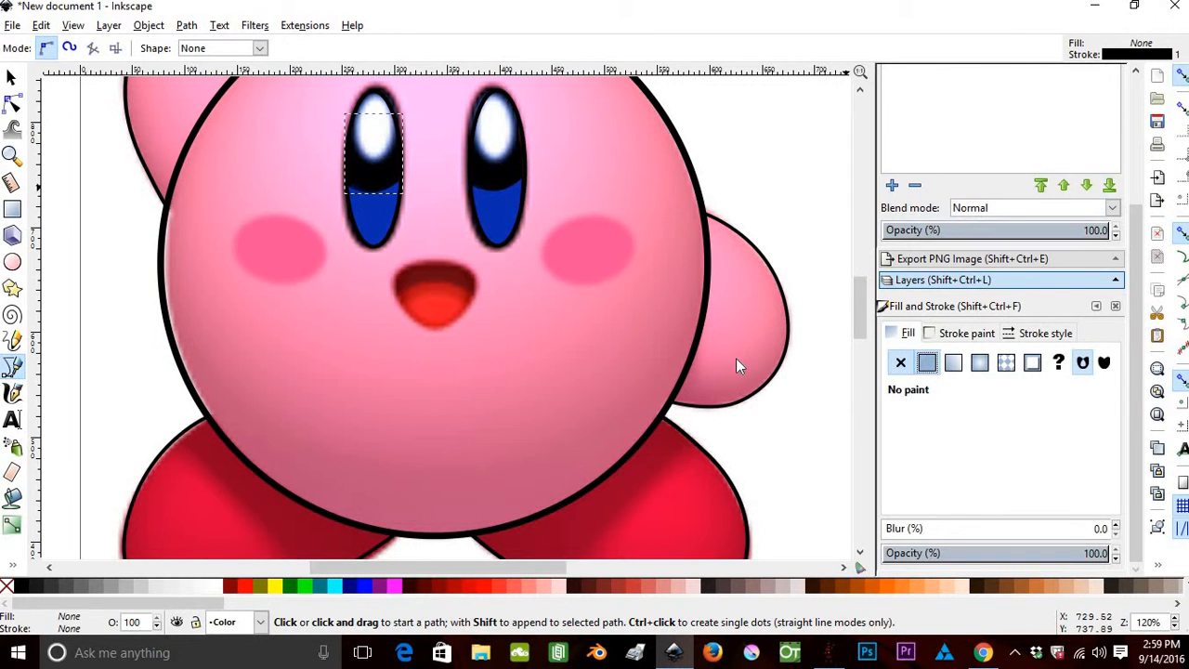
Duplicate the left eye's black middle shape onto the right eye and hide the reference image on Layer 1.
{"action": "left_click", "coordinate": [12, 78]}
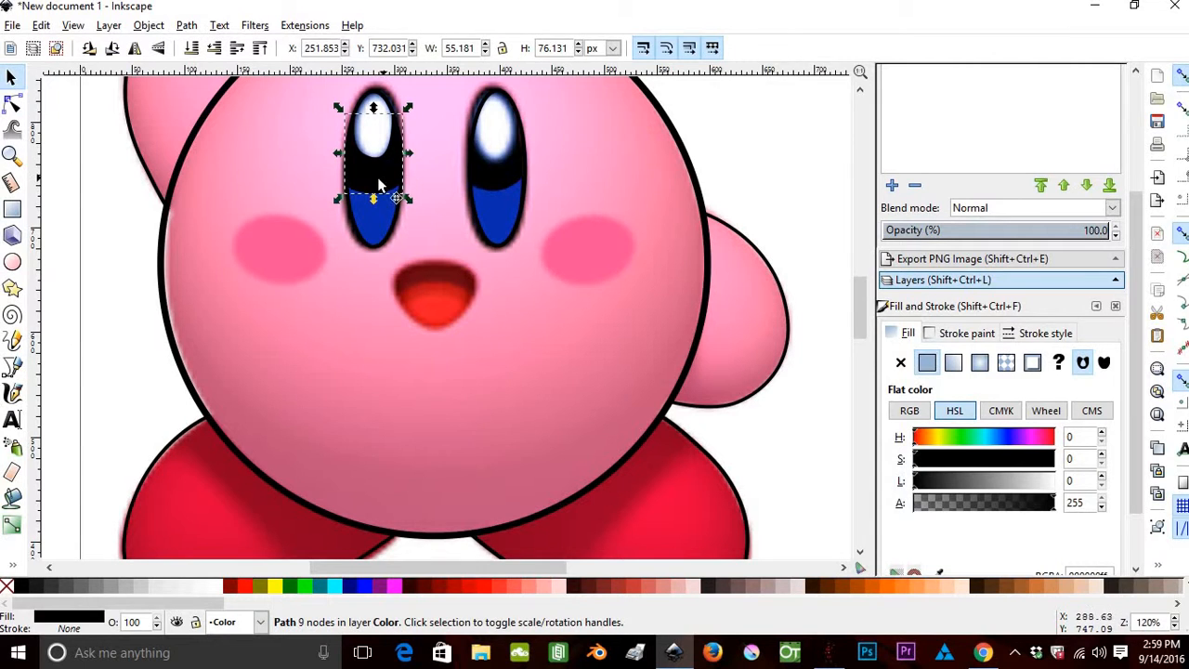
{"action": "left_click_drag", "start_coordinate": [379, 184], "coordinate": [507, 182]}
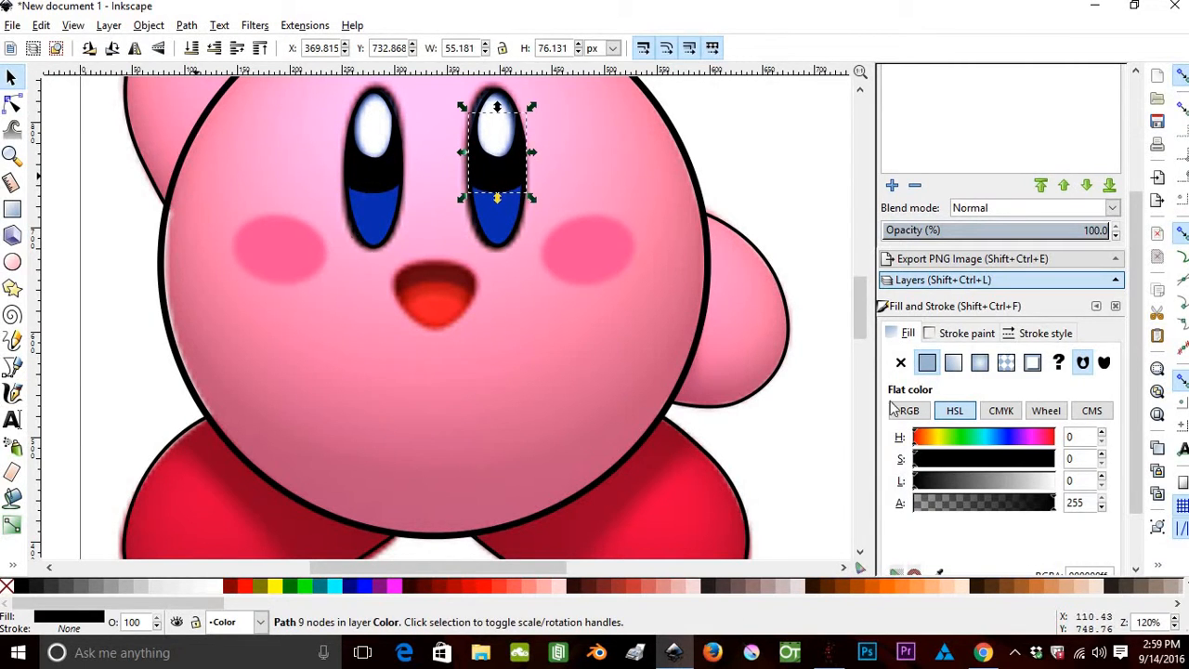
{"action": "scroll", "coordinate": [984, 159], "scroll_direction": "up", "scroll_amount": 3}
{"action": "left_click", "coordinate": [894, 145]}
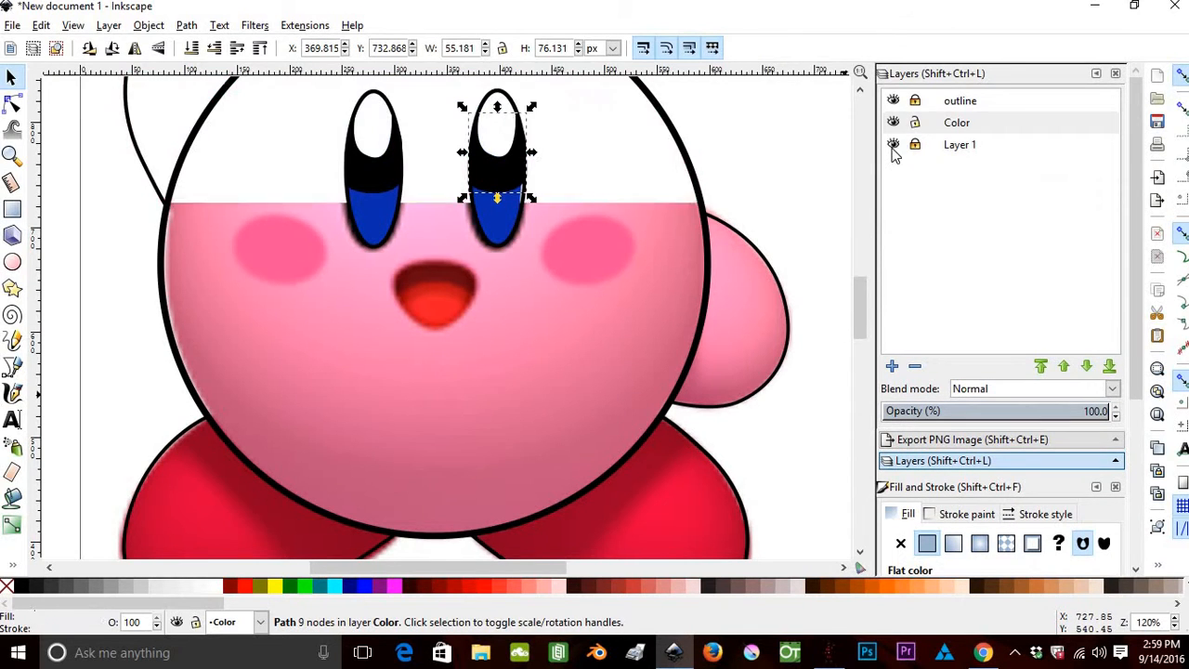
Bucket-fill the highlight areas of both eyes using a grow value of 1.10 px and color them white.
{"action": "left_click", "coordinate": [15, 498]}
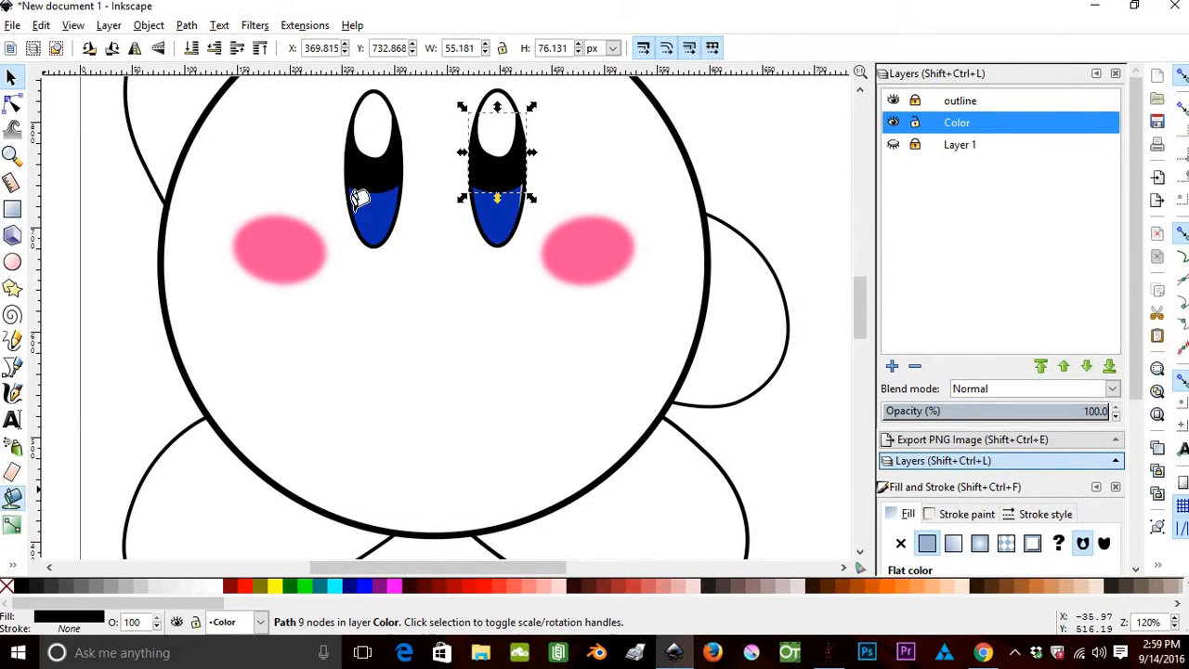
{"action": "left_click", "coordinate": [381, 123]}
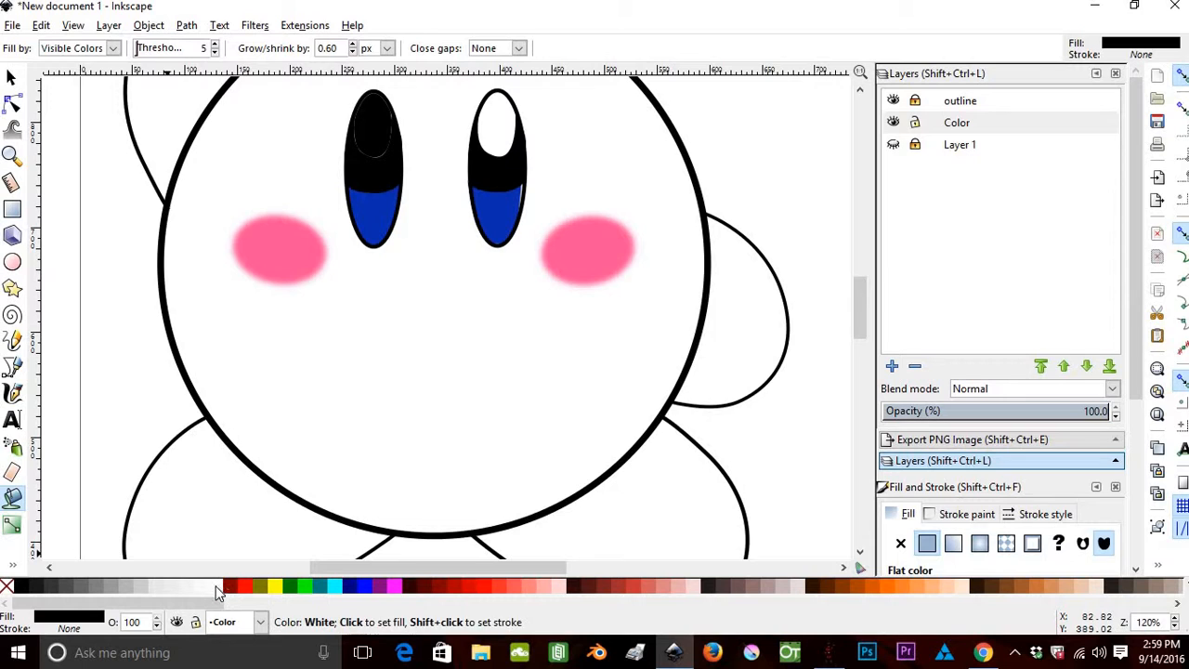
{"action": "key", "text": "ctrl+z"}
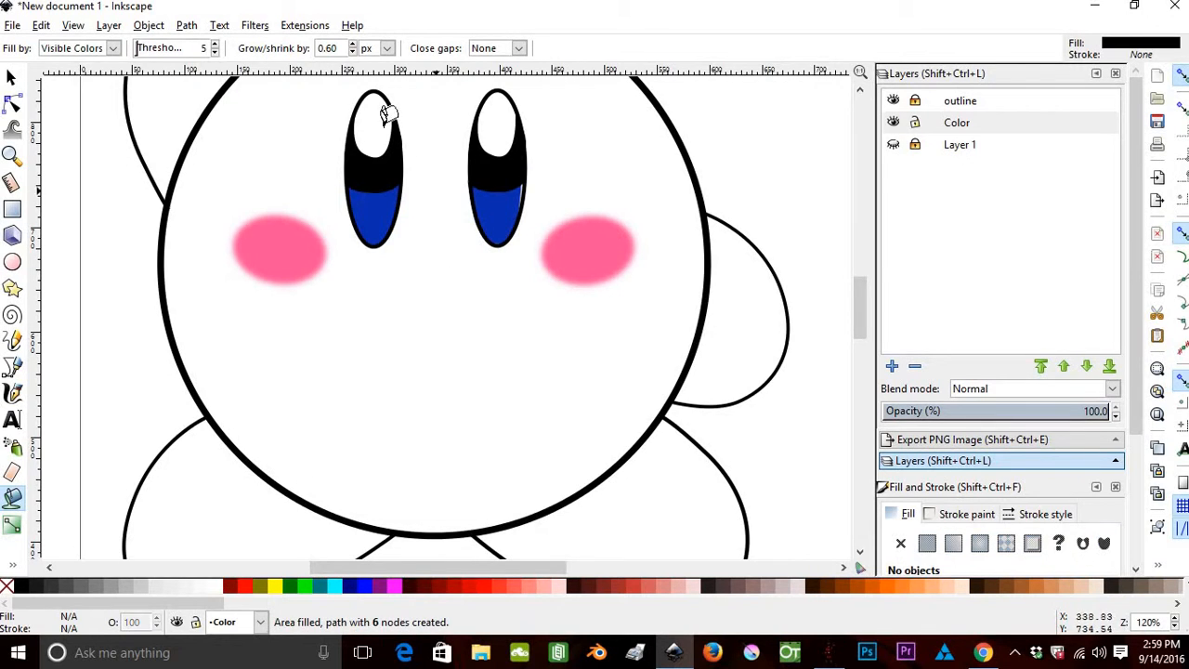
{"action": "left_click", "coordinate": [353, 44]}
{"action": "left_click", "coordinate": [353, 45]}
{"action": "left_click", "coordinate": [383, 121]}
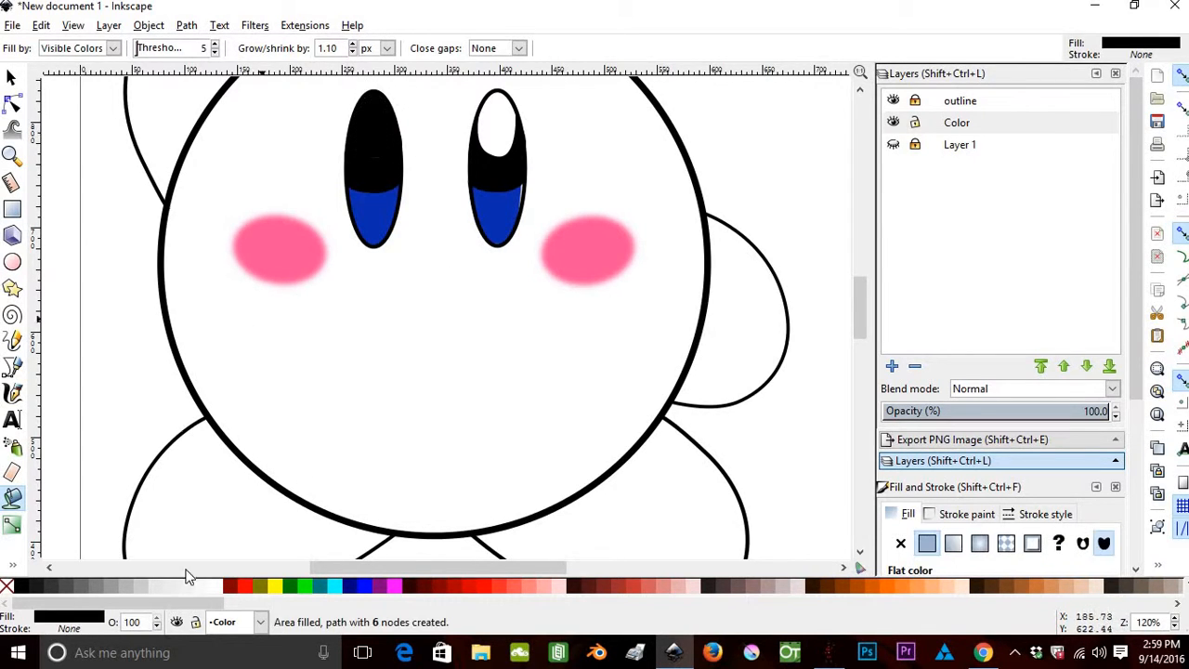
{"action": "left_click", "coordinate": [216, 585]}
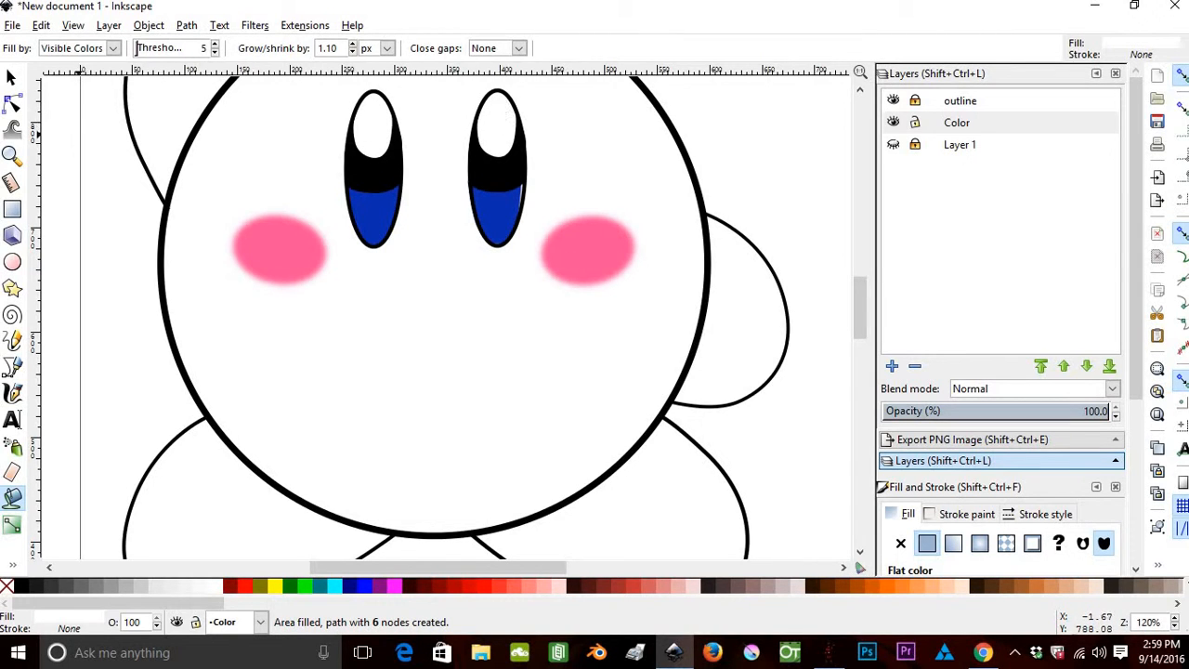
Make the reference image on Layer 1 visible again.
{"action": "left_click", "coordinate": [18, 155]}
{"action": "left_click", "coordinate": [892, 144]}
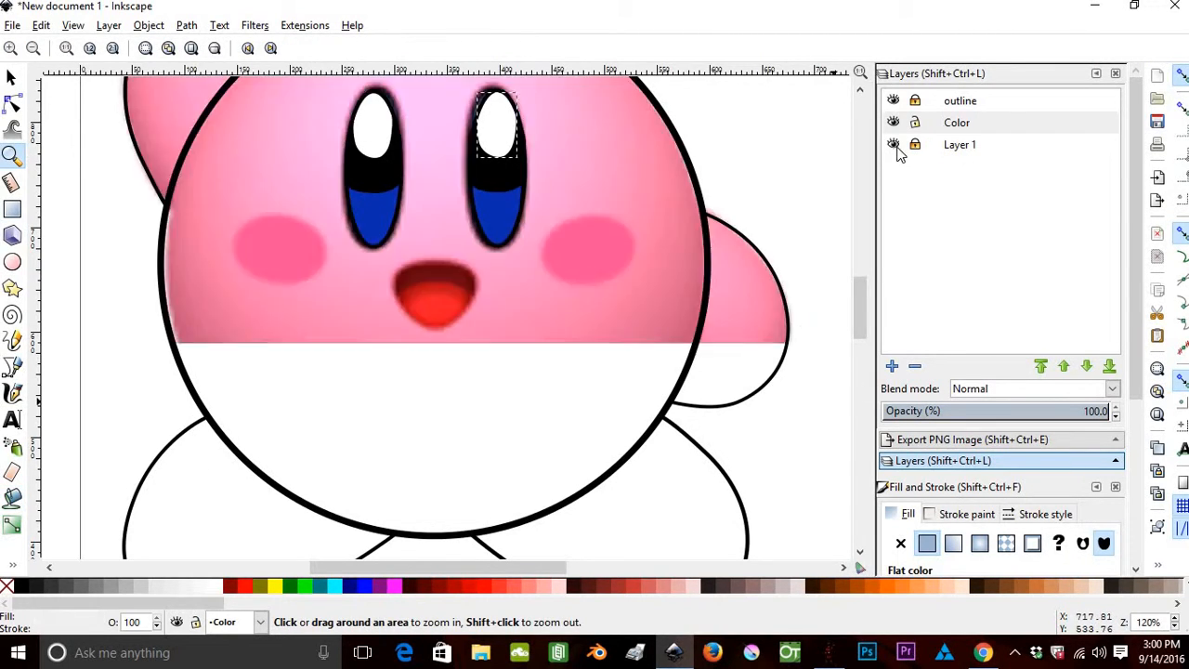
{"action": "scroll", "coordinate": [286, 258], "scroll_direction": "up", "scroll_amount": 3}
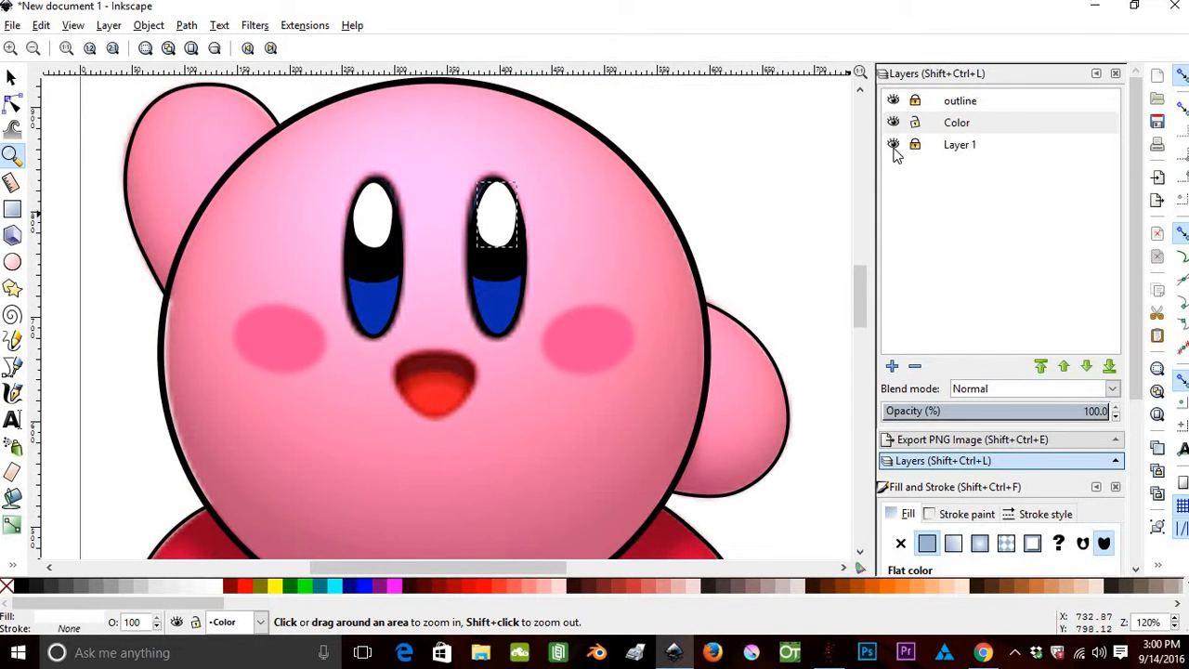
{"action": "left_click_drag", "start_coordinate": [469, 346], "coordinate": [437, 270]}
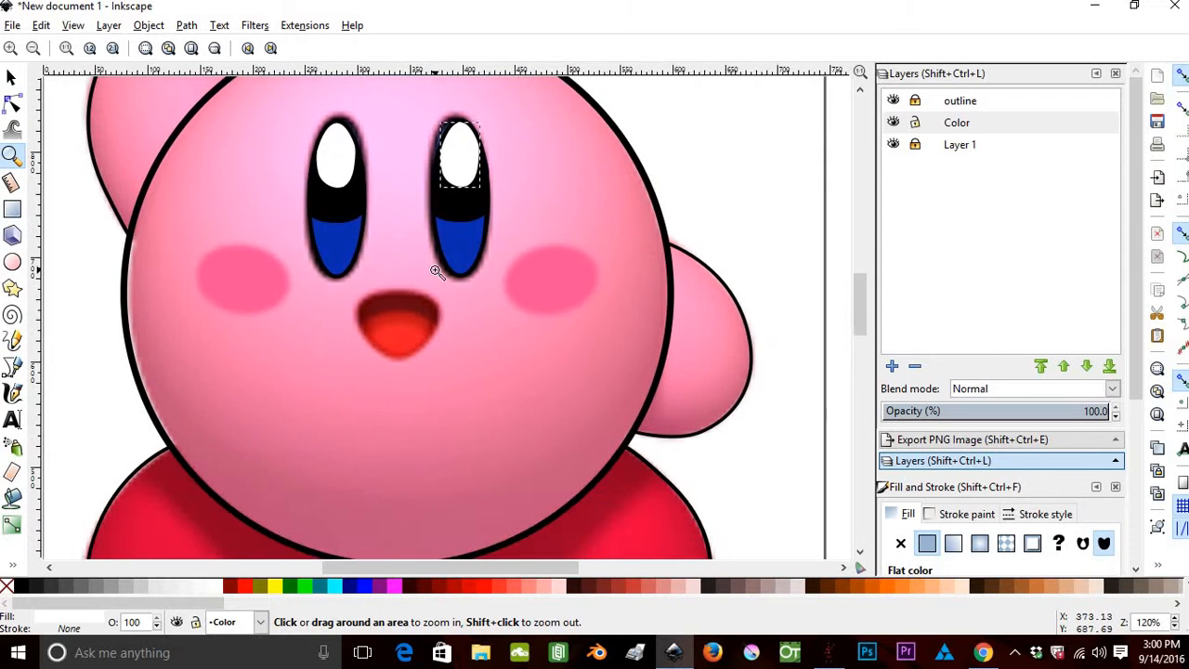
{"action": "left_click", "coordinate": [15, 498]}
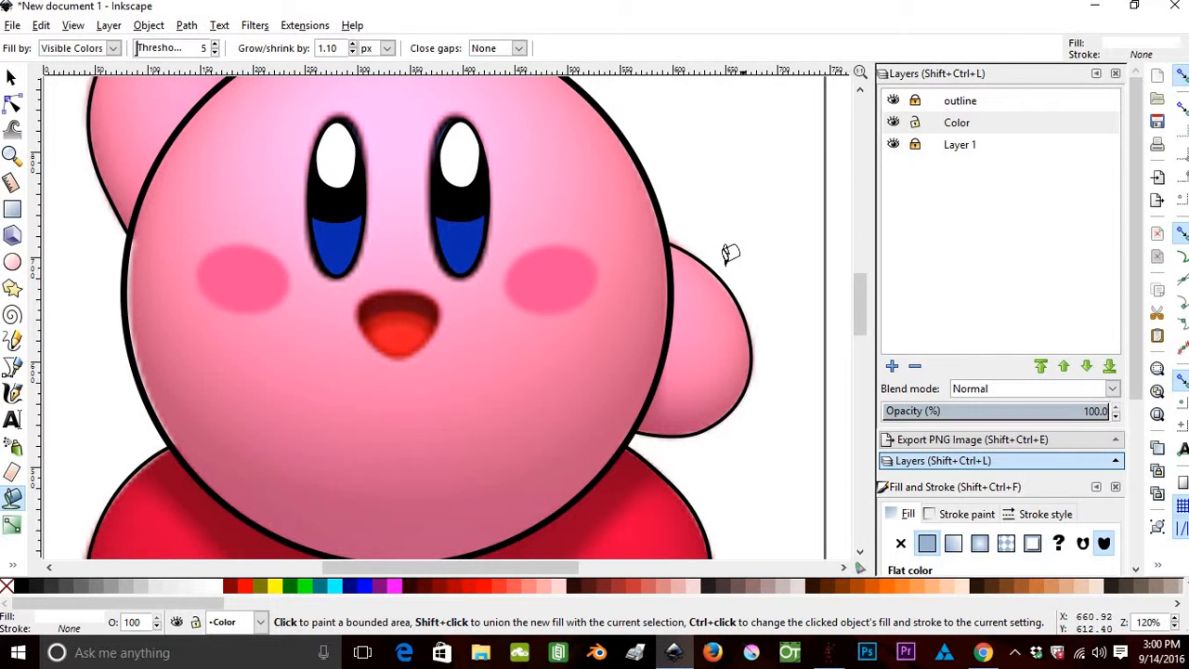
{"action": "scroll", "coordinate": [728, 255], "scroll_direction": "down", "scroll_amount": 5}
{"action": "scroll", "coordinate": [712, 257], "scroll_direction": "up", "scroll_amount": 5}
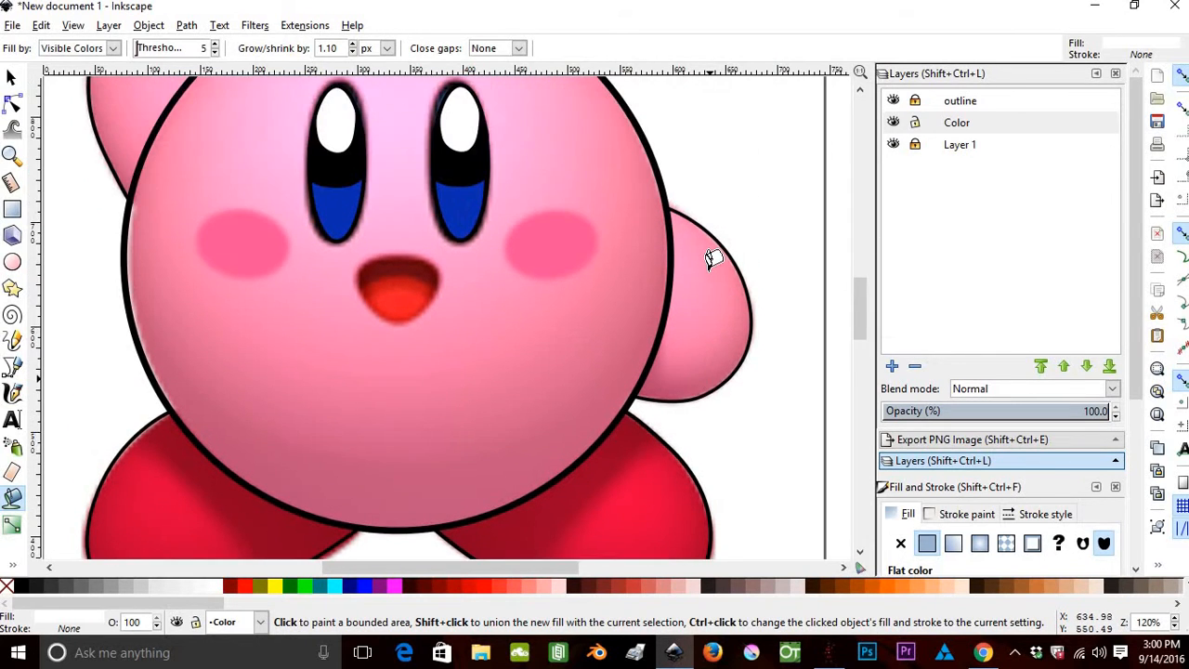
{"action": "scroll", "coordinate": [688, 265], "scroll_direction": "down", "scroll_amount": 3}
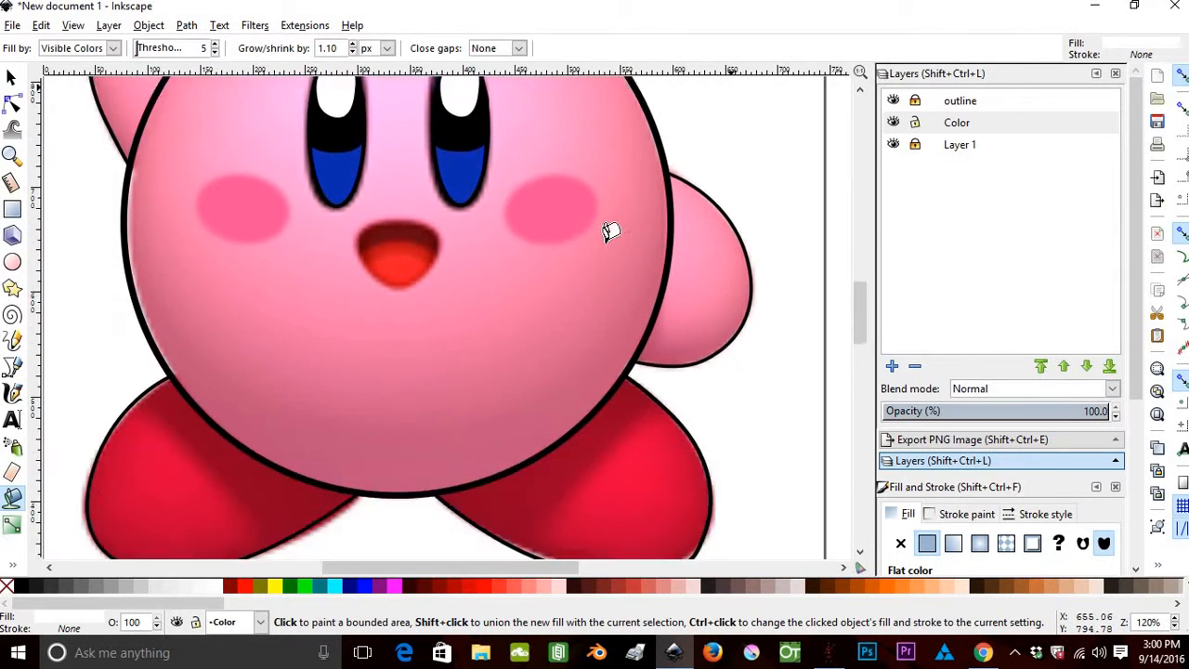
{"action": "left_click", "coordinate": [529, 323]}
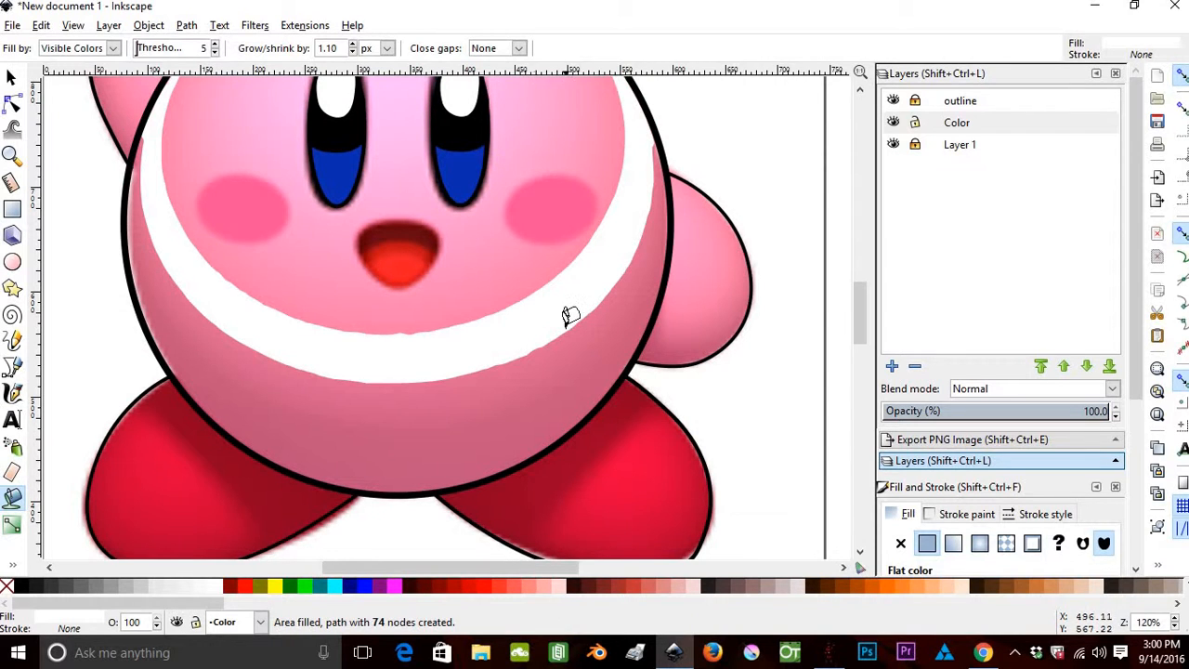
{"action": "key", "text": "ctrl+z"}
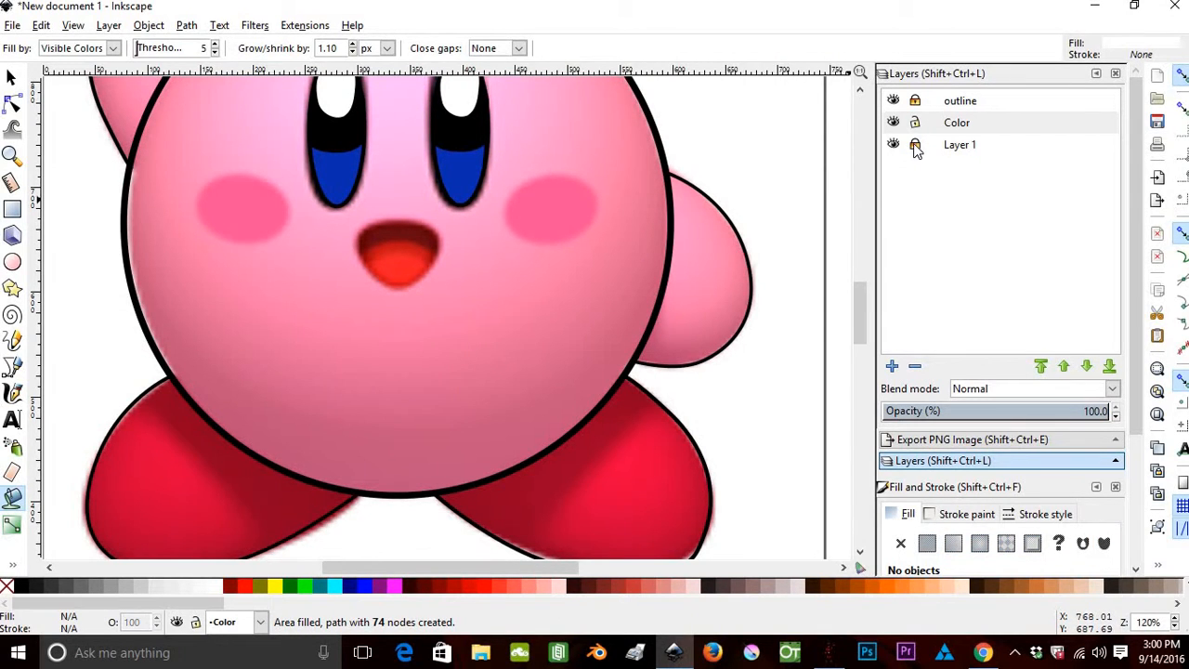
Sample the body's pink from the reference image, hide Layer 1, and bucket-fill the round body with that pink.
{"action": "left_click", "coordinate": [12, 565]}
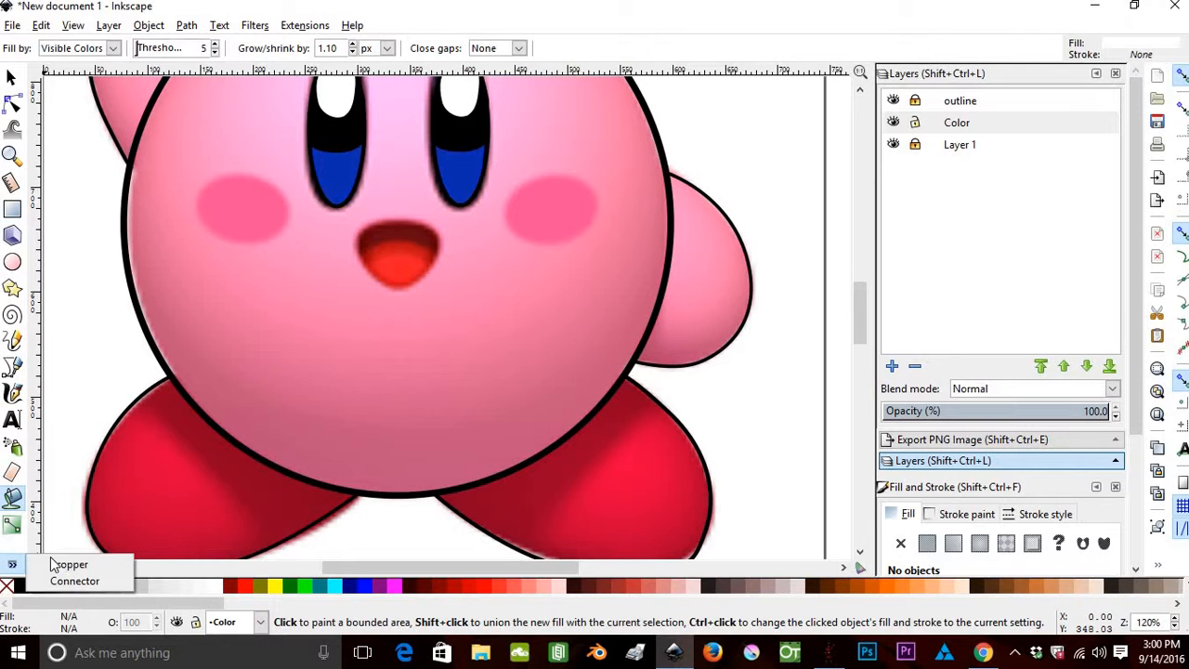
{"action": "left_click", "coordinate": [63, 564]}
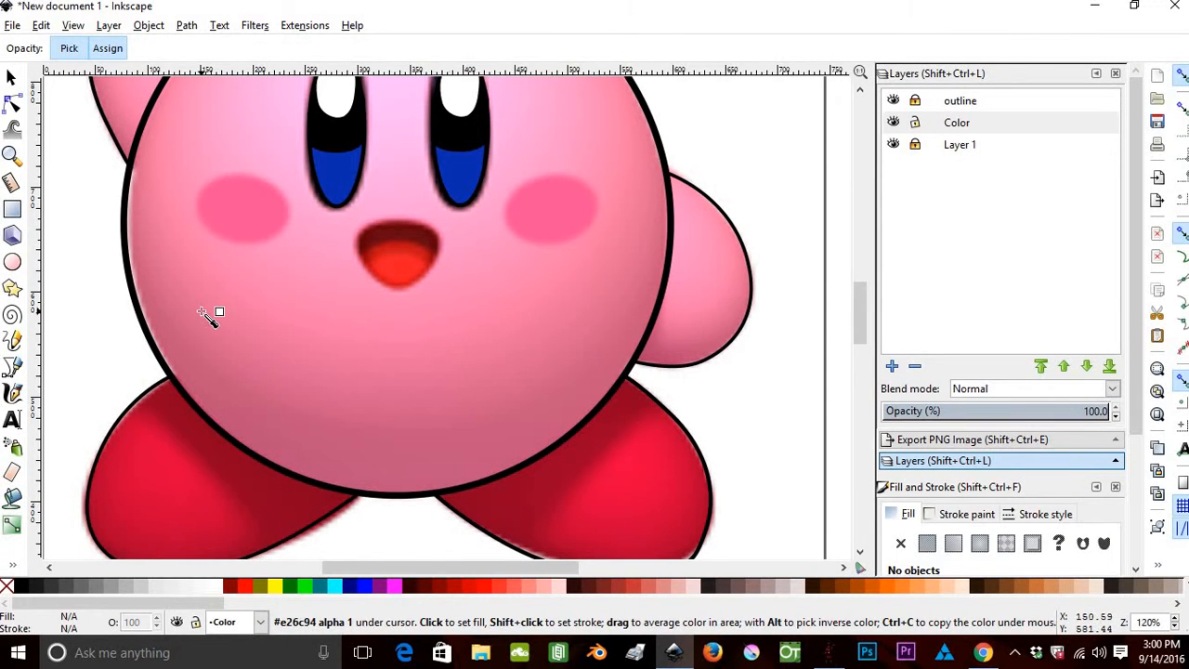
{"action": "scroll", "coordinate": [212, 316], "scroll_direction": "up", "scroll_amount": 2}
{"action": "scroll", "coordinate": [212, 315], "scroll_direction": "down", "scroll_amount": 1}
{"action": "left_click", "coordinate": [12, 497]}
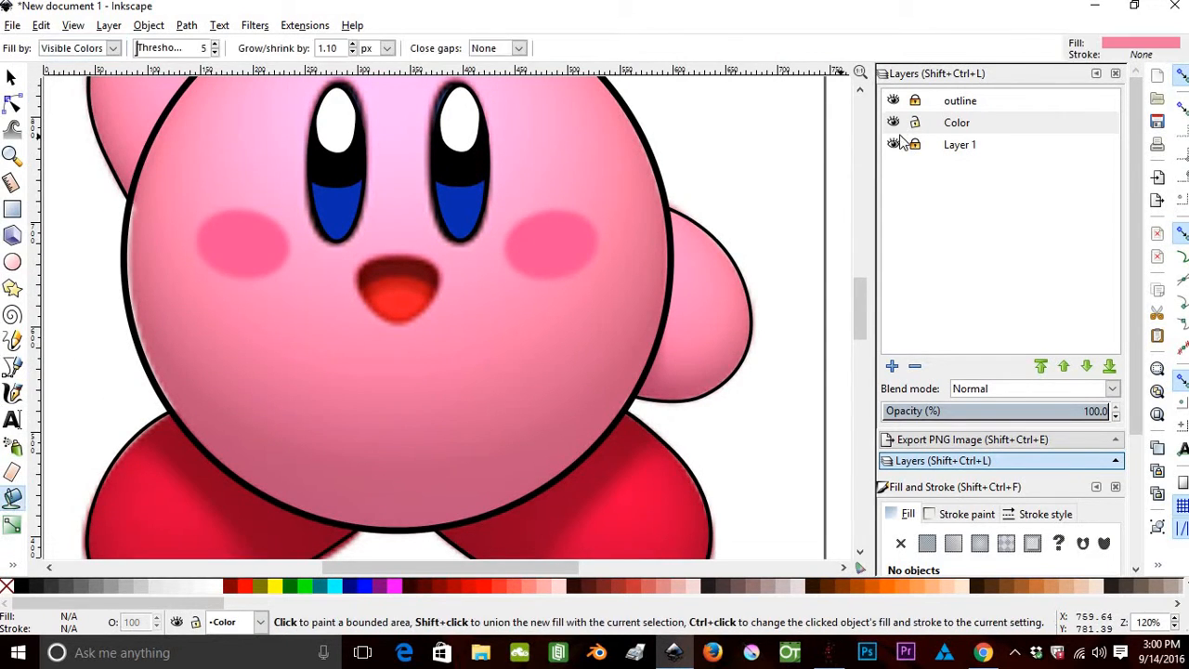
{"action": "left_click", "coordinate": [893, 146]}
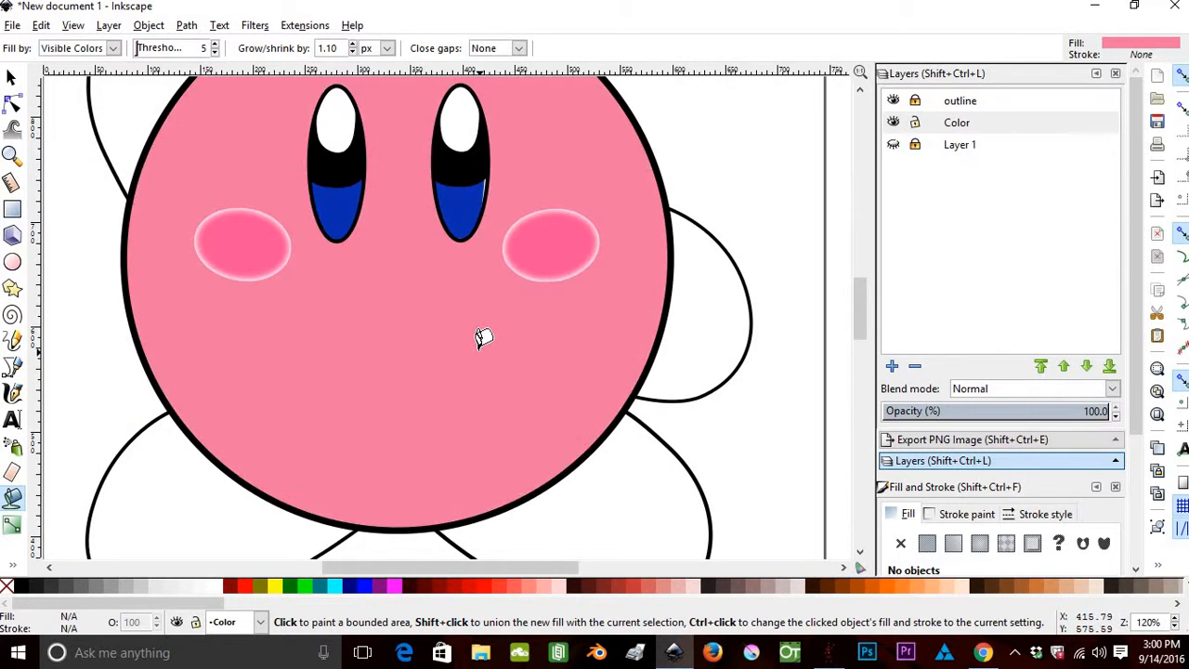
{"action": "scroll", "coordinate": [542, 283], "scroll_direction": "up", "scroll_amount": 4}
{"action": "scroll", "coordinate": [542, 284], "scroll_direction": "down", "scroll_amount": 2}
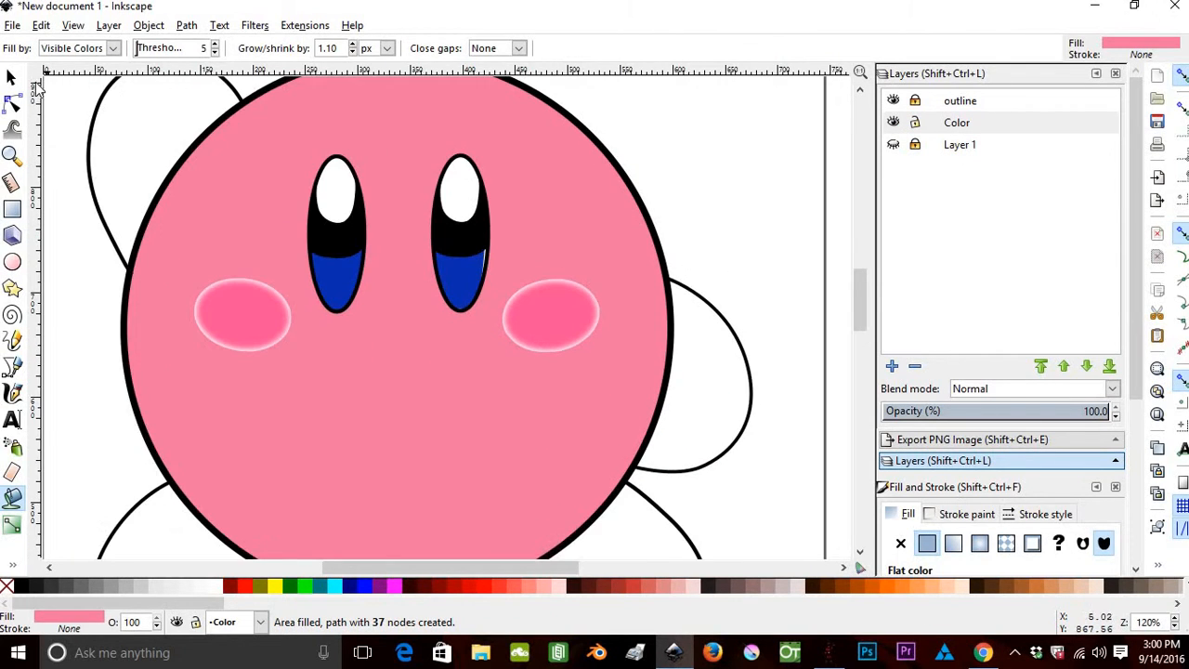
Check the right cheek's stroke paint and try shifting the left cheek slightly downward.
{"action": "key", "text": "s"}
{"action": "left_click", "coordinate": [526, 297]}
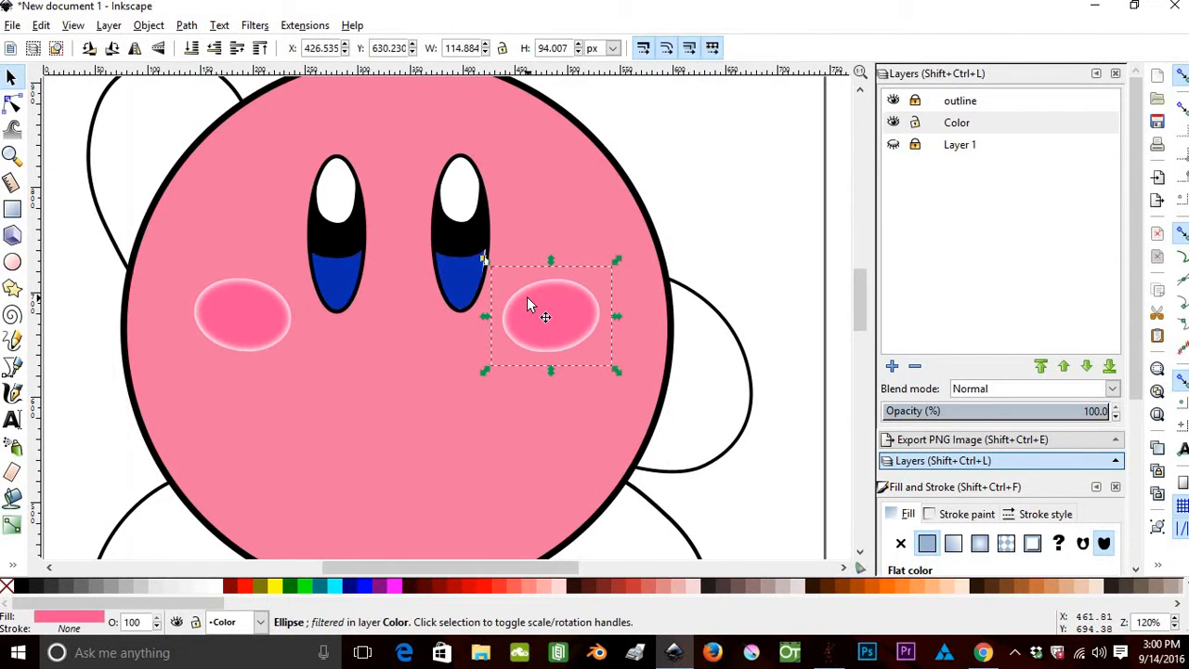
{"action": "left_click", "coordinate": [940, 516]}
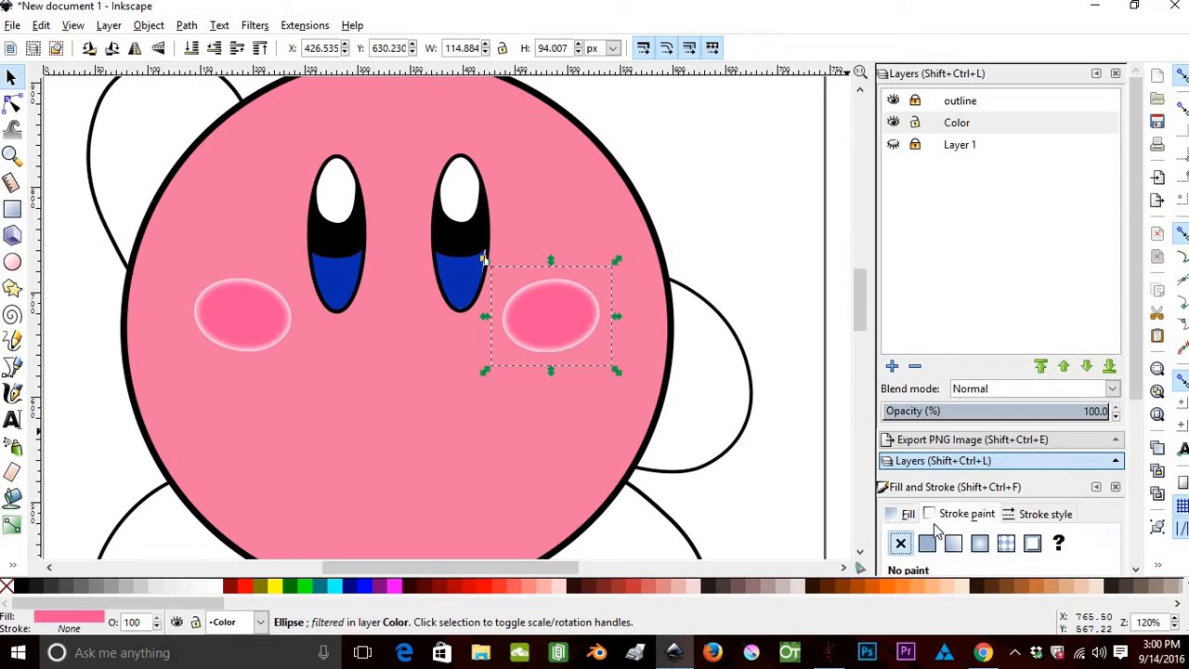
{"action": "left_click", "coordinate": [413, 439]}
{"action": "left_click", "coordinate": [247, 334]}
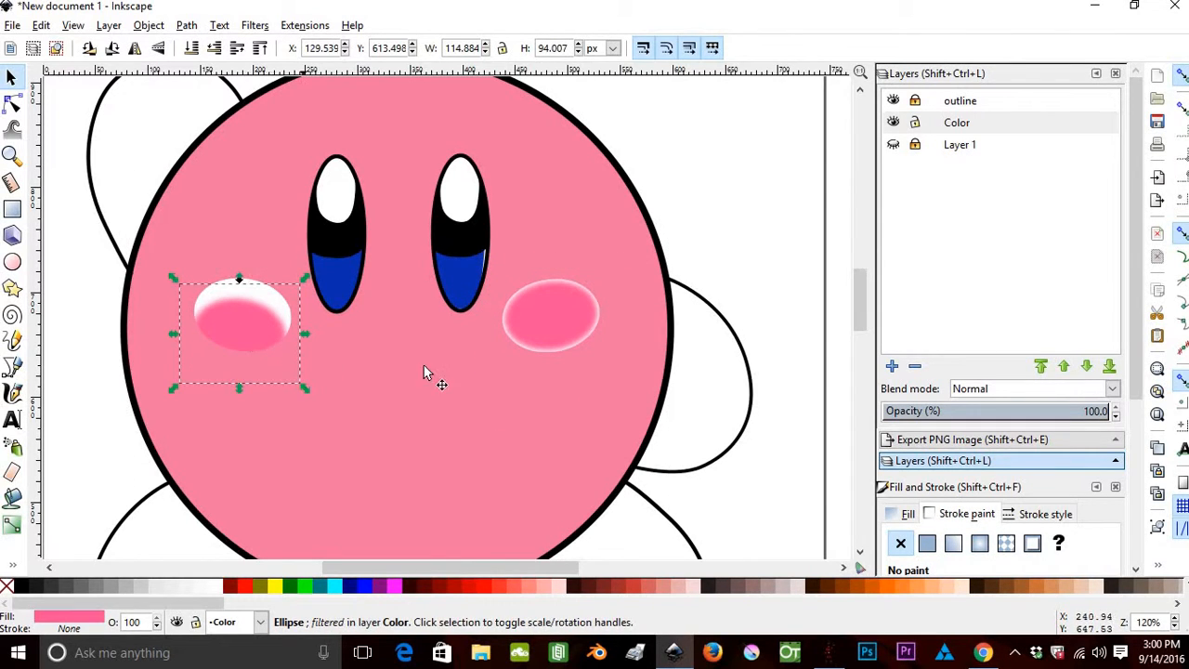
{"action": "key", "text": "ctrl+z"}
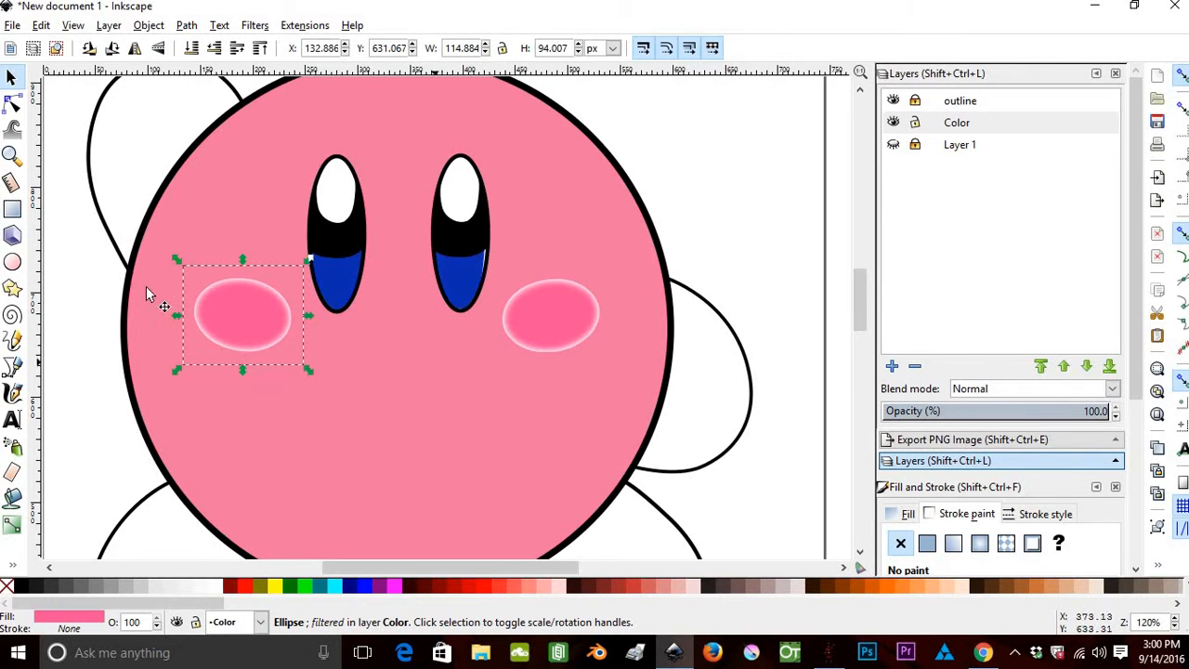
Move both blurred cheek ellipses off the body onto the blank canvas above the right arm.
{"action": "left_click_drag", "start_coordinate": [236, 315], "coordinate": [753, 235]}
{"action": "left_click_drag", "start_coordinate": [566, 306], "coordinate": [734, 141]}
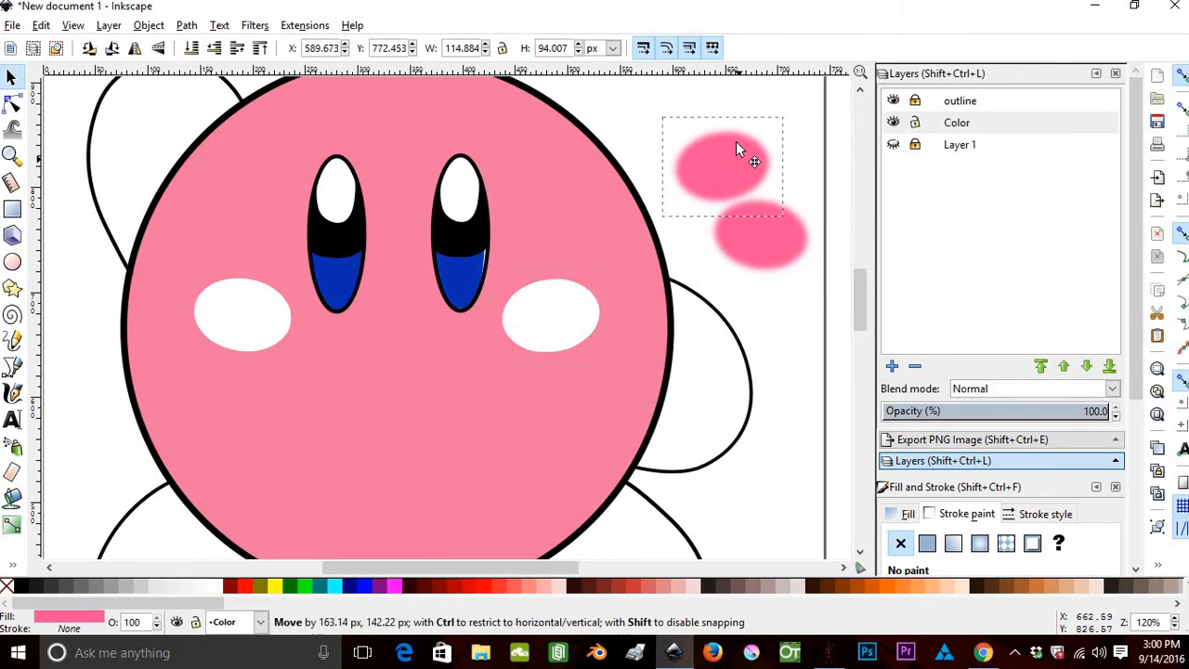
{"action": "scroll", "coordinate": [366, 273], "scroll_direction": "up", "scroll_amount": 2}
{"action": "scroll", "coordinate": [364, 273], "scroll_direction": "down", "scroll_amount": 4}
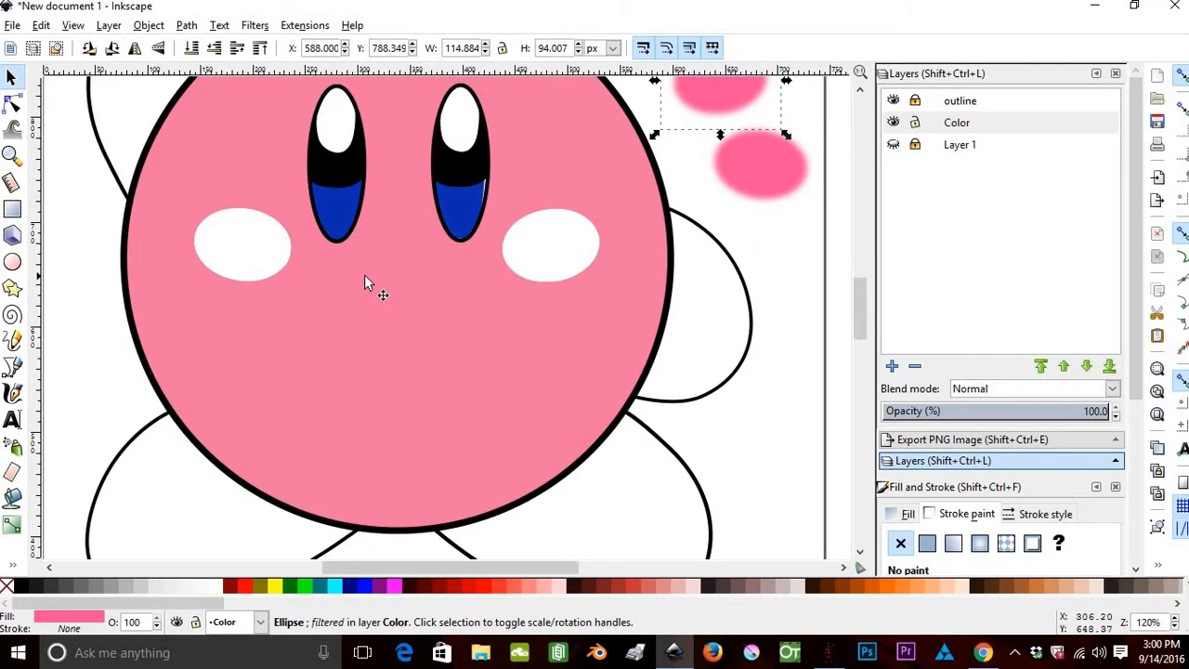
{"action": "scroll", "coordinate": [367, 273], "scroll_direction": "up", "scroll_amount": 2}
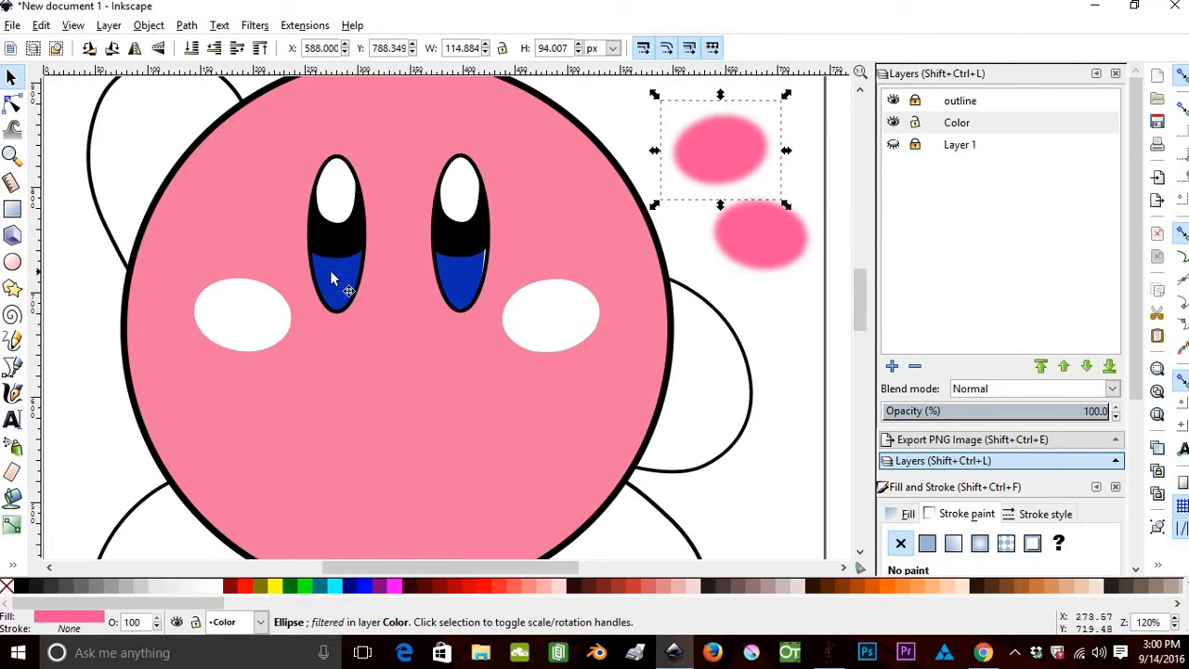
{"action": "left_click_drag", "start_coordinate": [329, 281], "coordinate": [231, 256]}
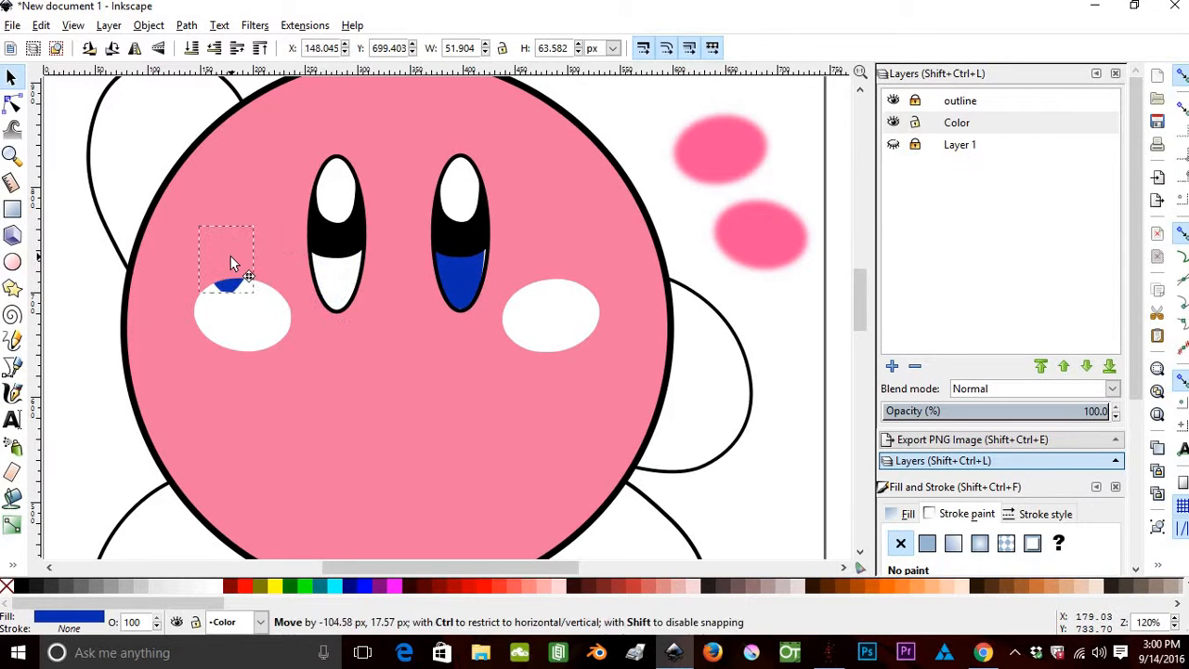
{"action": "left_click", "coordinate": [230, 256]}
{"action": "key", "text": "ctrl+z"}
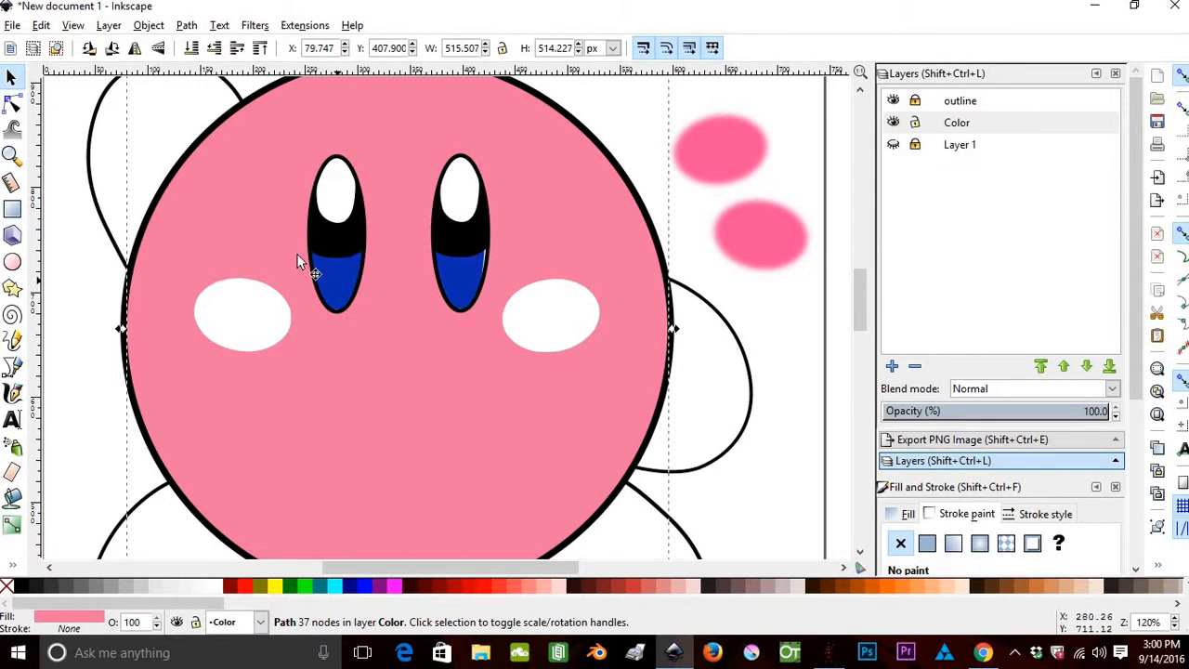
Bucket-fill the two white cheek gaps in the body with the same pink.
{"action": "left_click", "coordinate": [12, 498]}
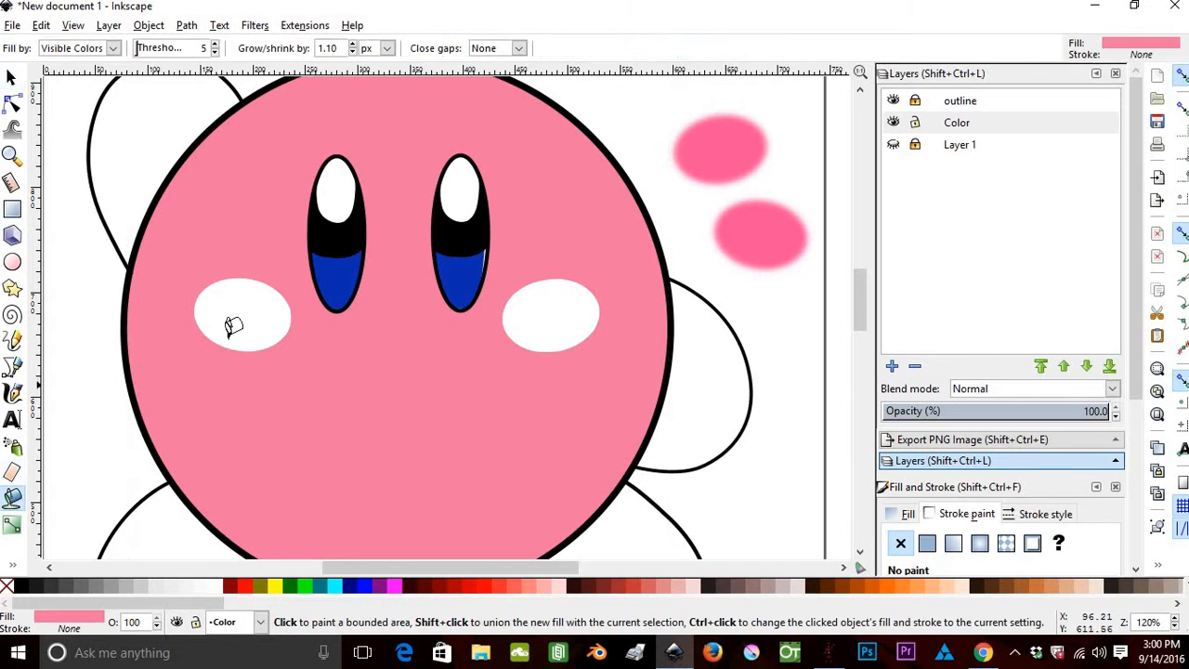
{"action": "left_click", "coordinate": [546, 309]}
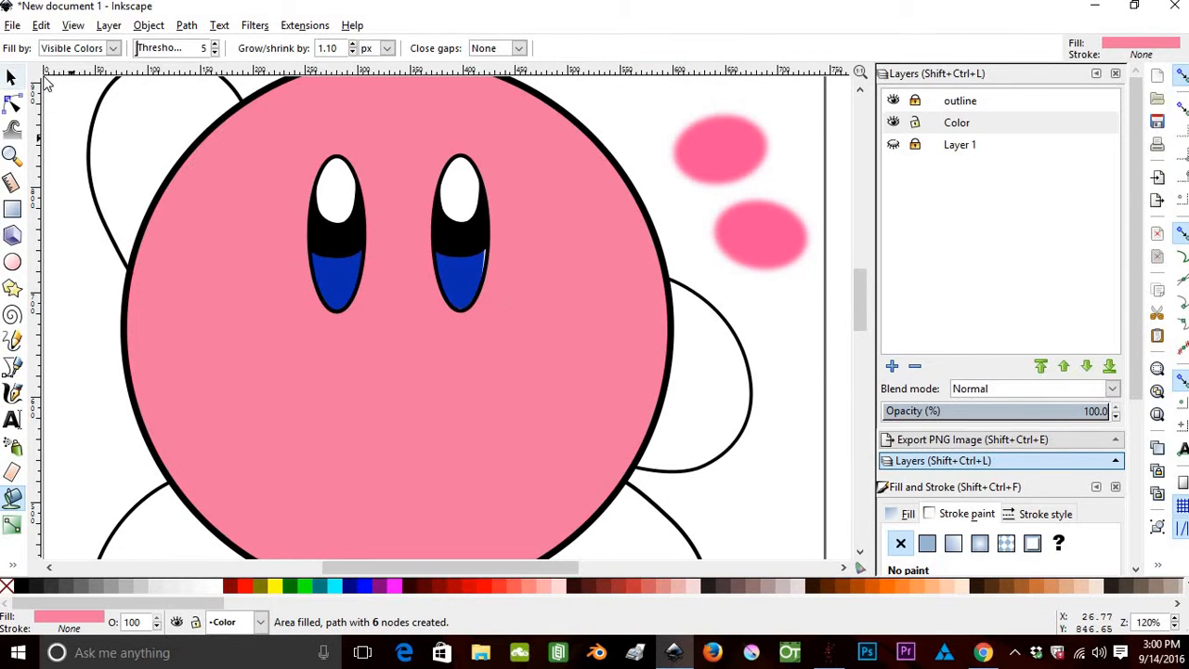
Move both blurred cheek ellipses from the blank canvas onto the body beside the mouth area, raised to the top of the stacking order.
{"action": "left_click", "coordinate": [12, 77]}
{"action": "left_click_drag", "start_coordinate": [576, 337], "coordinate": [531, 325]}
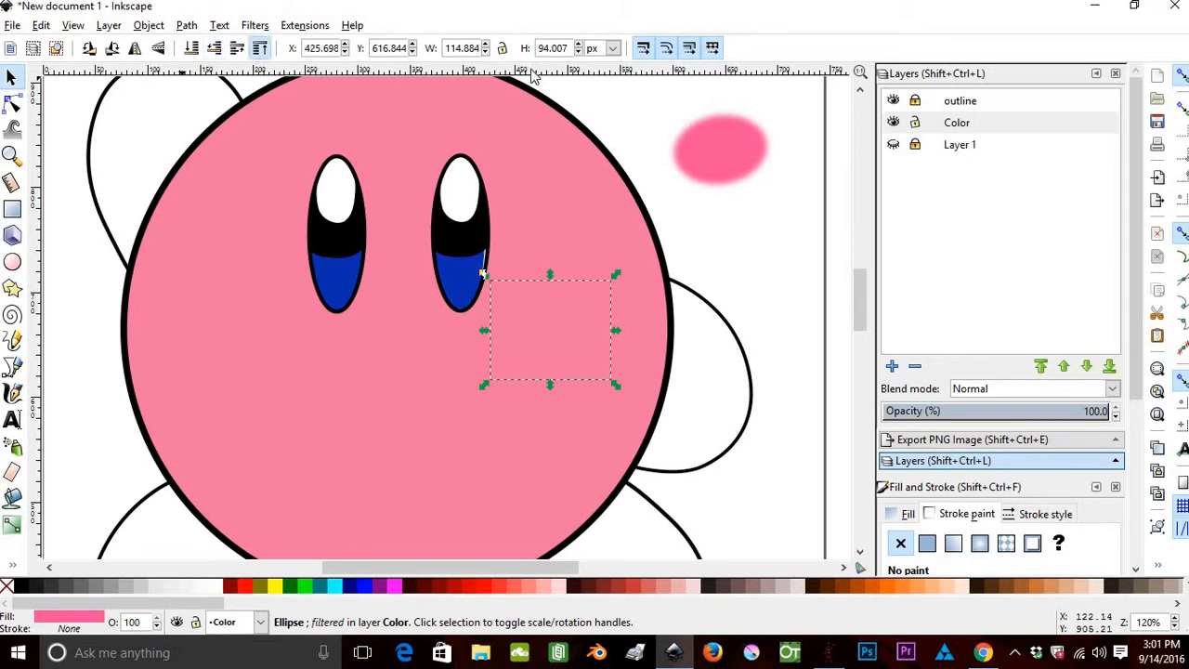
{"action": "left_click", "coordinate": [260, 47]}
{"action": "left_click_drag", "start_coordinate": [718, 133], "coordinate": [292, 311]}
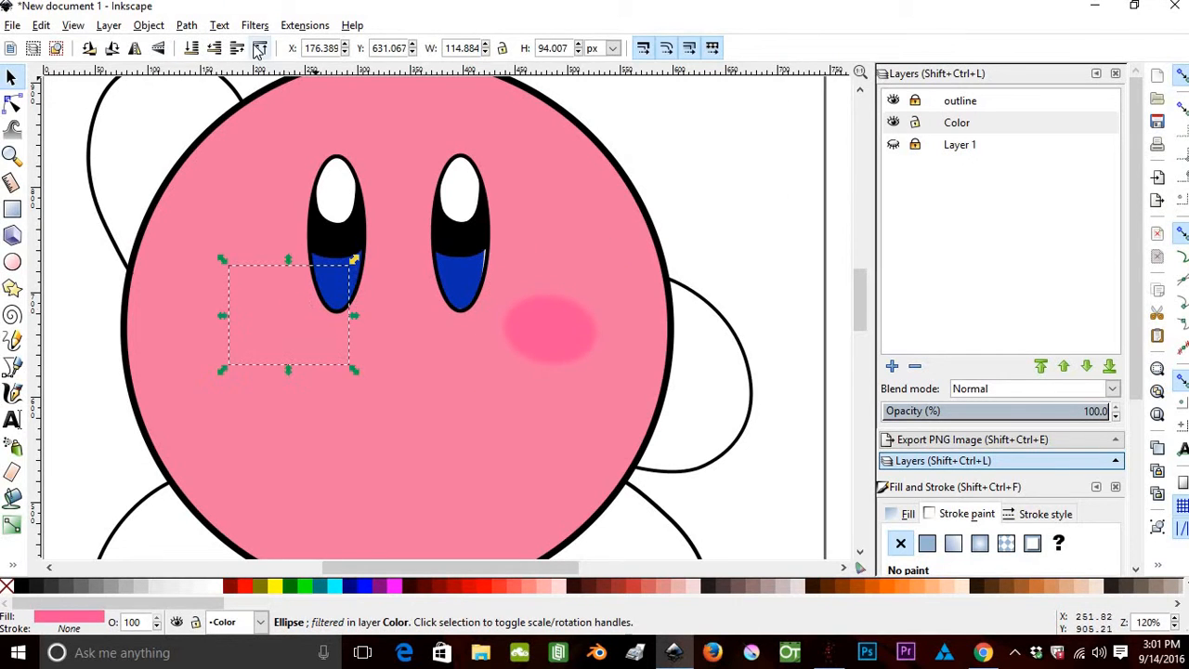
{"action": "left_click_drag", "start_coordinate": [291, 324], "coordinate": [569, 308]}
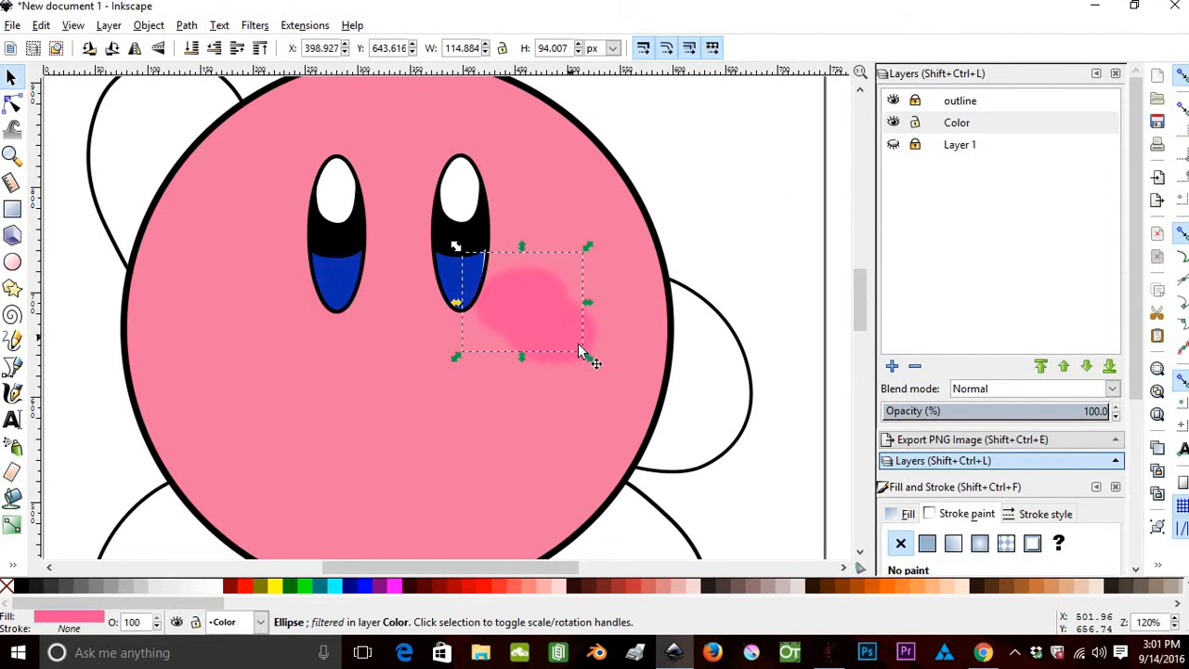
{"action": "left_click", "coordinate": [578, 342]}
{"action": "left_click_drag", "start_coordinate": [523, 342], "coordinate": [227, 353]}
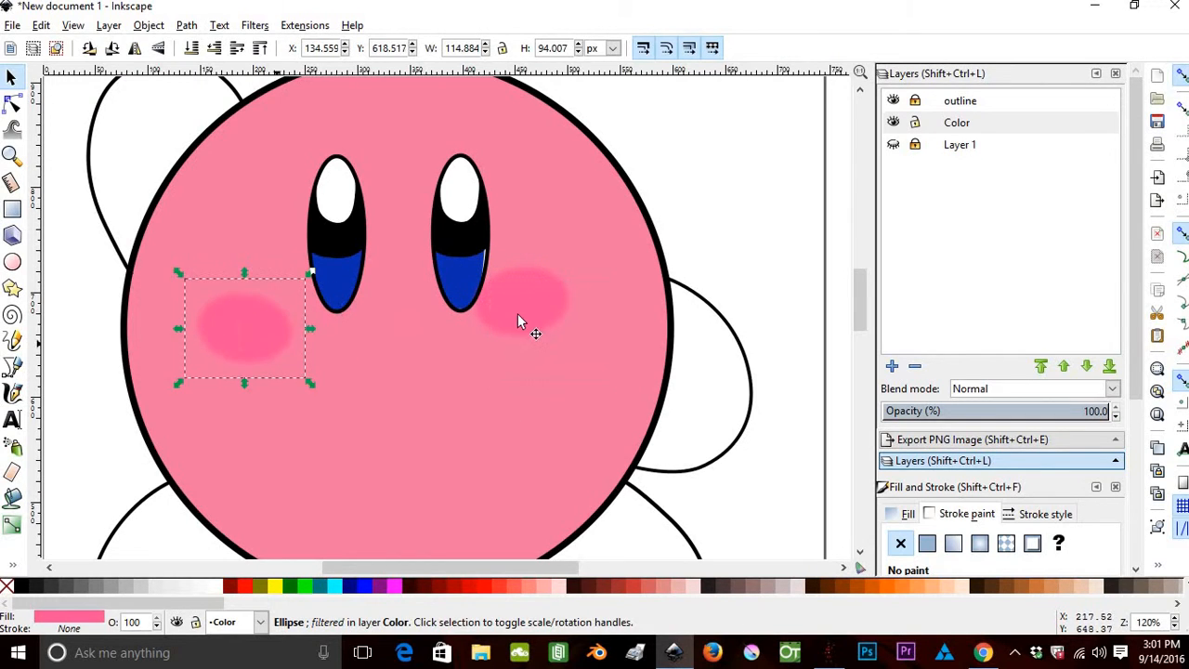
{"action": "left_click_drag", "start_coordinate": [517, 313], "coordinate": [514, 345]}
Show Layer 1 and lower the Color layer's opacity to 32.9% so the reference mouth can be traced.
{"action": "left_click", "coordinate": [893, 146]}
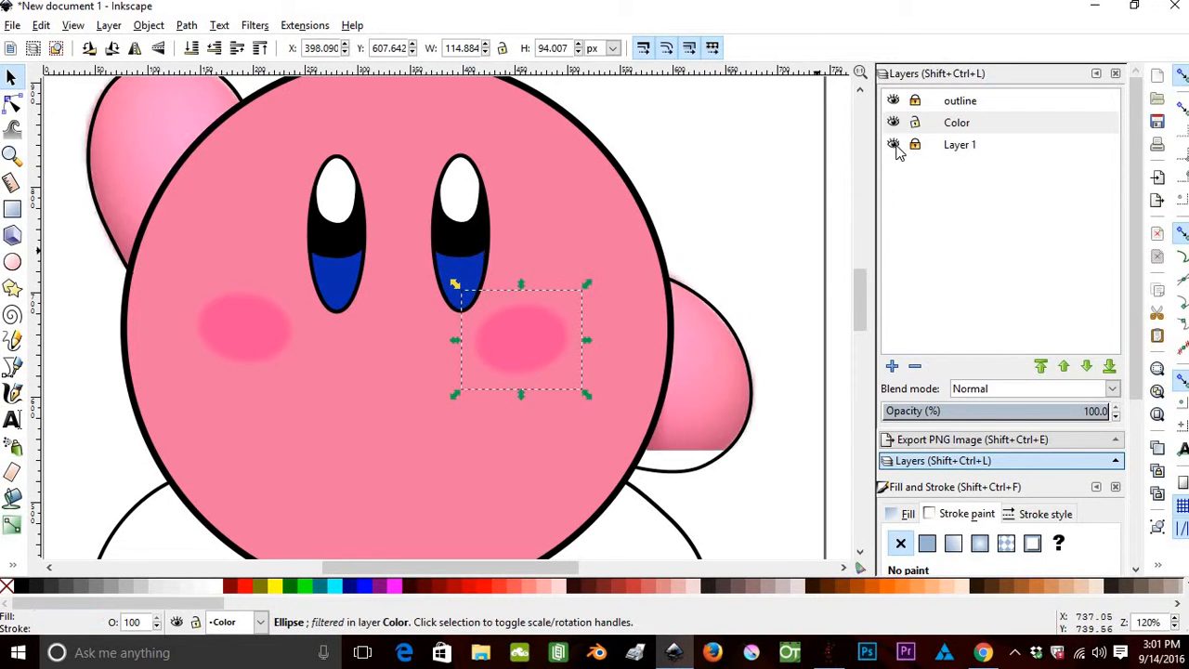
{"action": "left_click", "coordinate": [577, 199]}
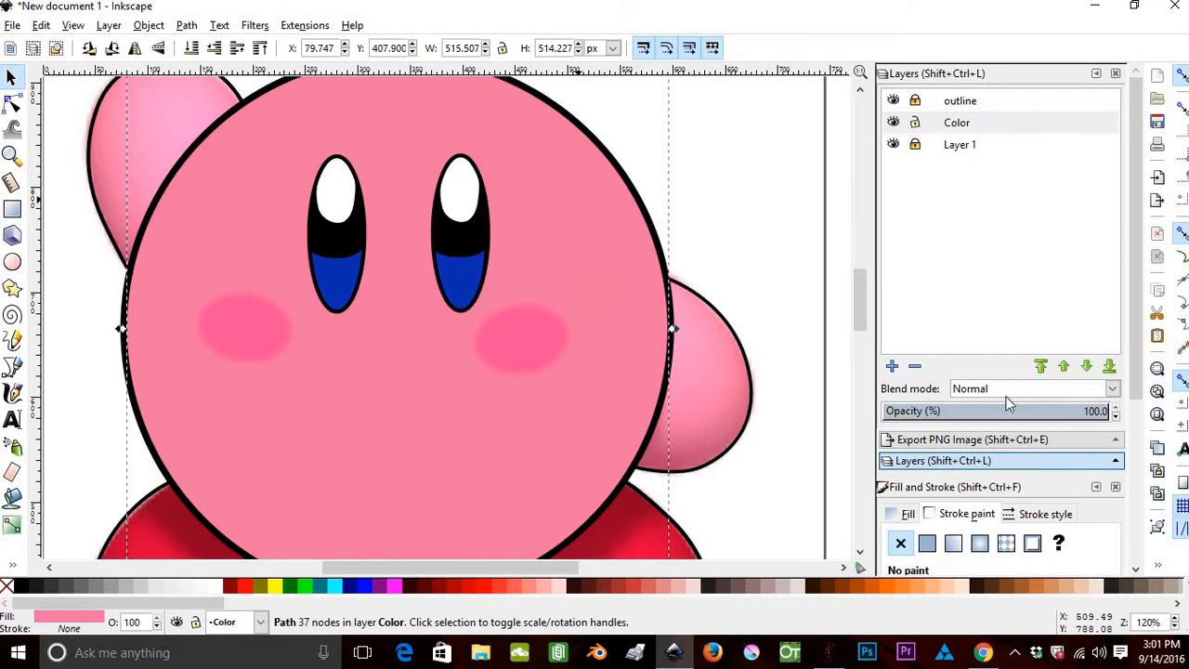
{"action": "left_click_drag", "start_coordinate": [990, 415], "coordinate": [961, 417]}
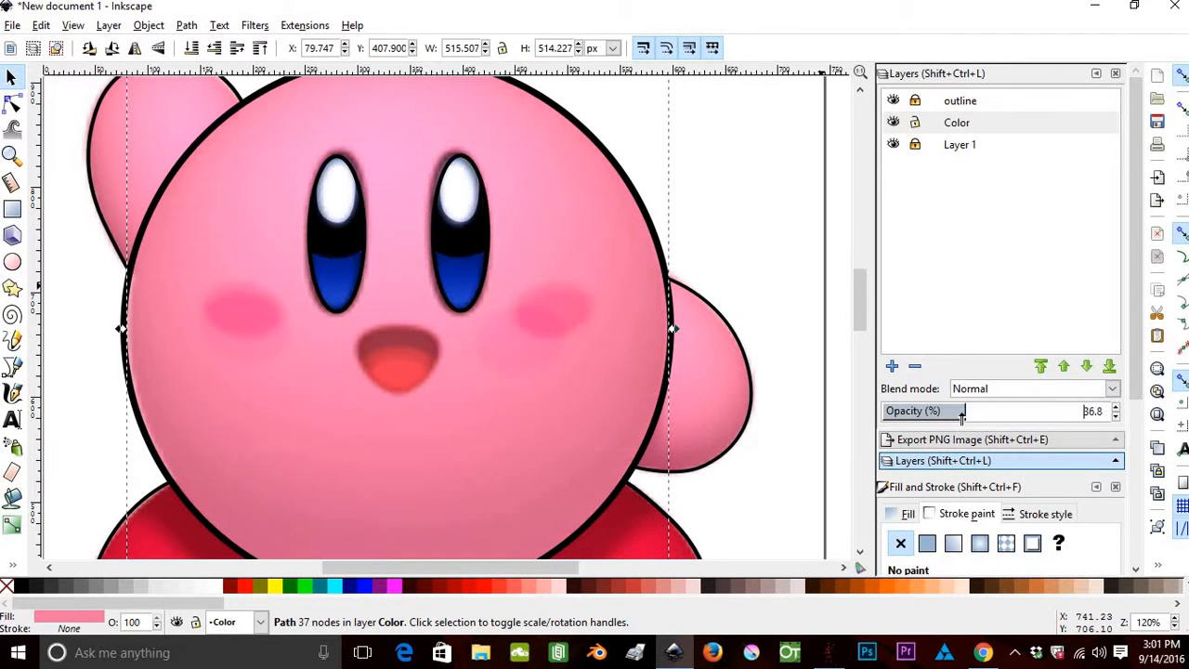
{"action": "left_click", "coordinate": [12, 367]}
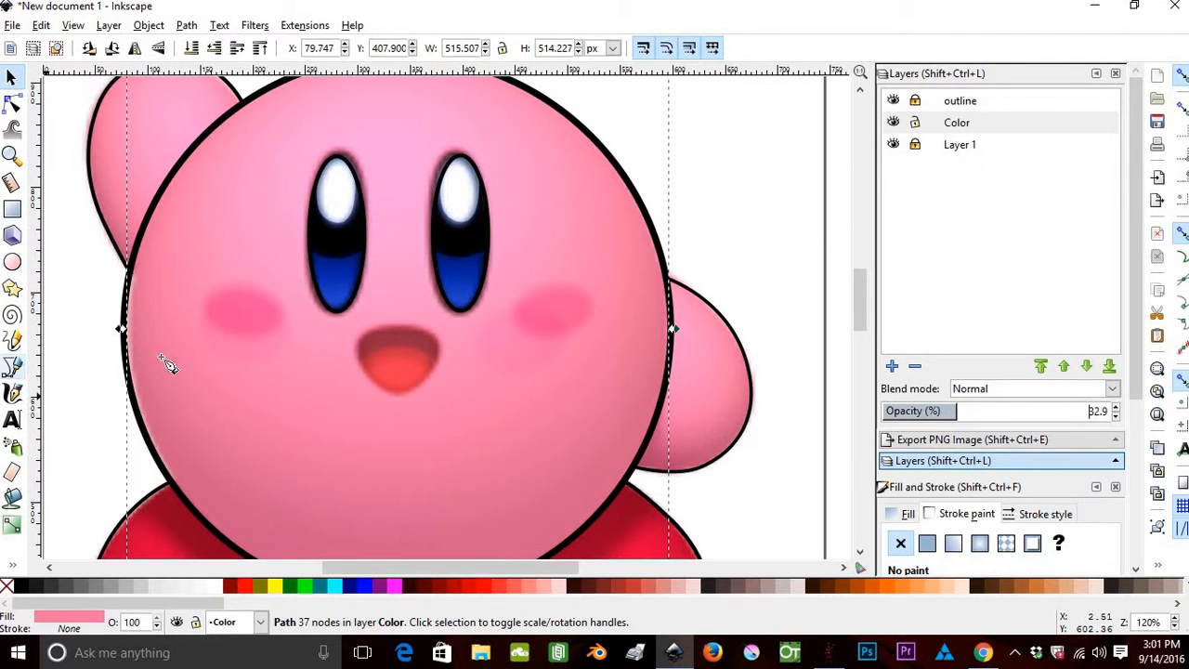
{"action": "left_click", "coordinate": [359, 347]}
{"action": "mouse_move", "coordinate": [372, 331]}
{"action": "left_mouse_down"}
{"action": "mouse_move", "coordinate": [398, 318]}
{"action": "mouse_move", "coordinate": [439, 352]}
{"action": "mouse_move", "coordinate": [414, 394]}
{"action": "mouse_move", "coordinate": [396, 399]}
{"action": "mouse_move", "coordinate": [361, 347]}
{"action": "left_mouse_up"}
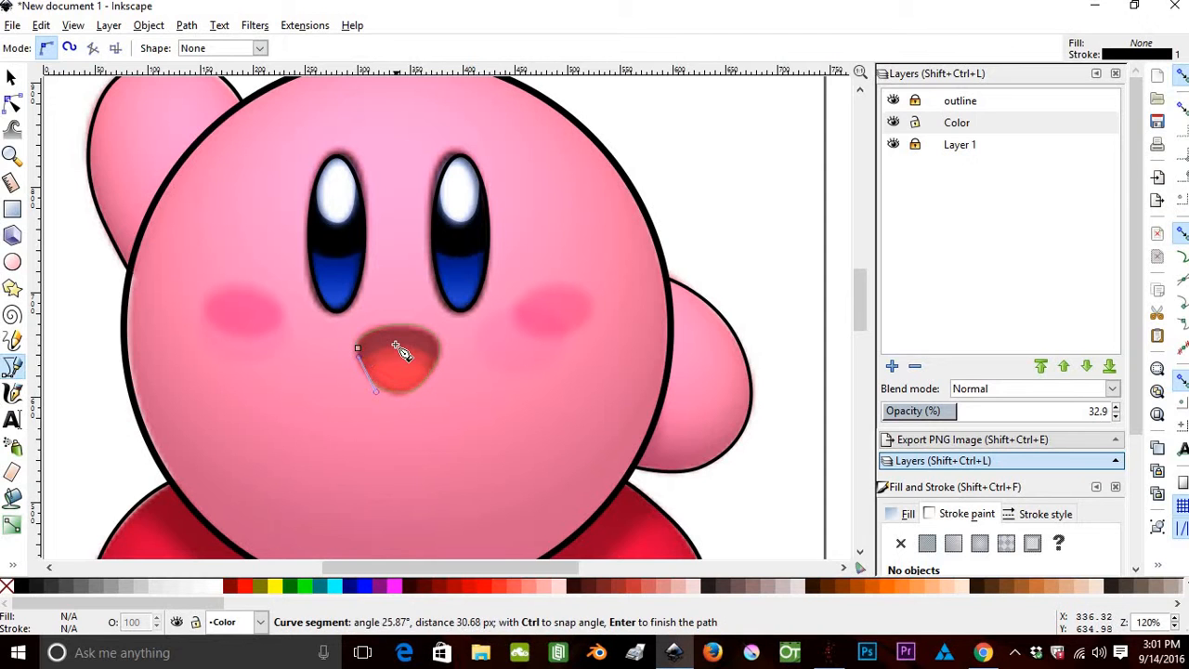
{"action": "key", "text": "Escape"}
Draw a closed Bezier path around the red tongue in the lower part of the mouth.
{"action": "left_click", "coordinate": [362, 358]}
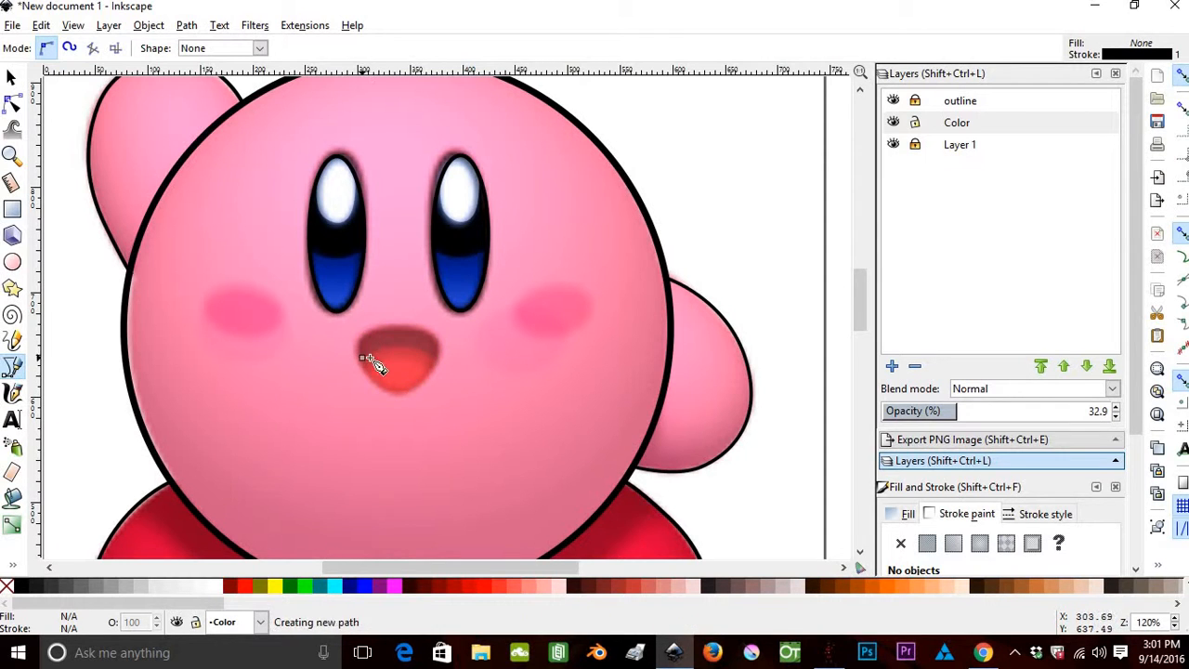
{"action": "left_click_drag", "start_coordinate": [416, 346], "coordinate": [435, 369]}
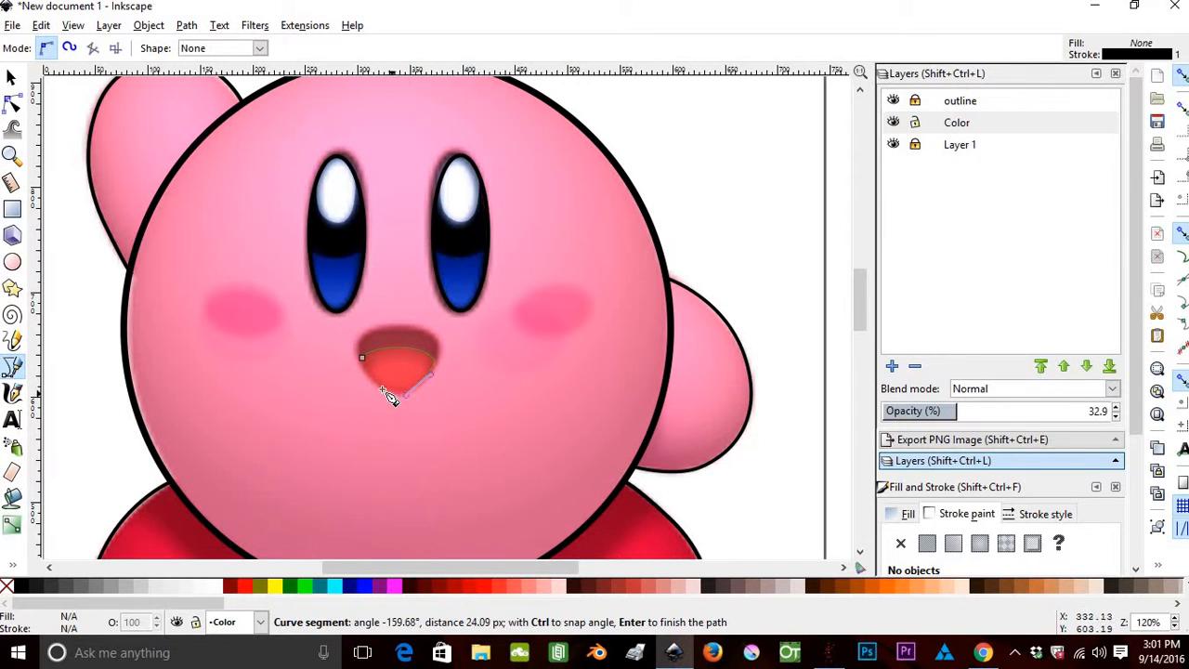
{"action": "left_click", "coordinate": [391, 397]}
{"action": "left_click", "coordinate": [362, 357]}
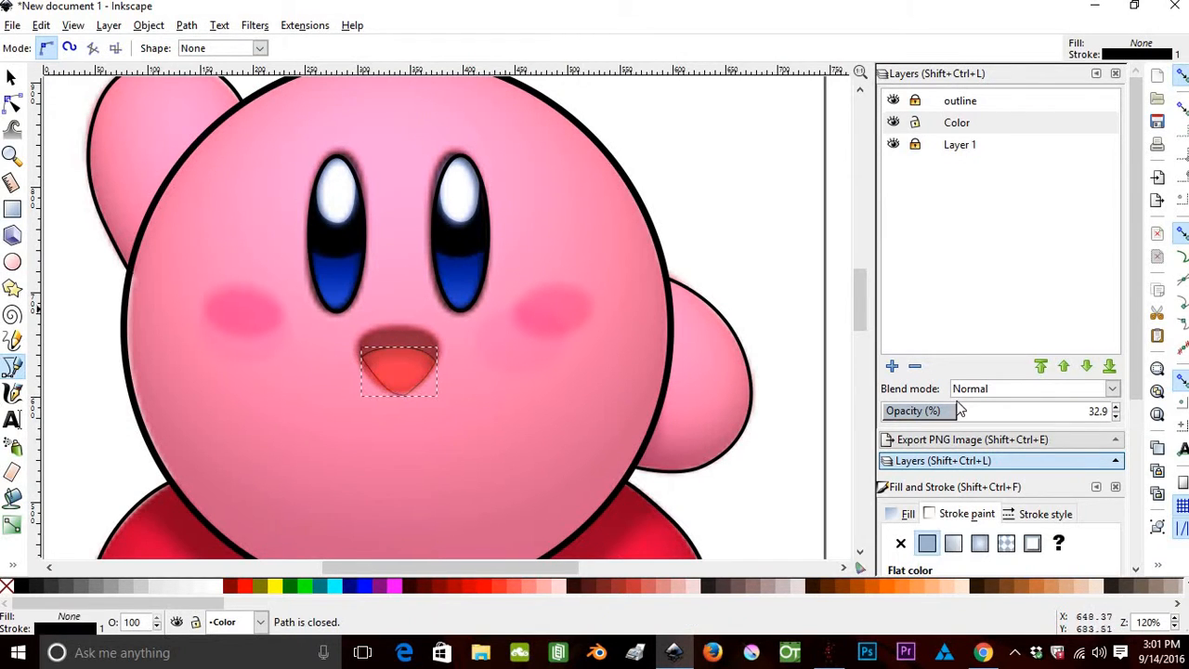
Remove the tongue path's stroke and fill it with the red sampled from the reference tongue.
{"action": "left_click", "coordinate": [900, 540]}
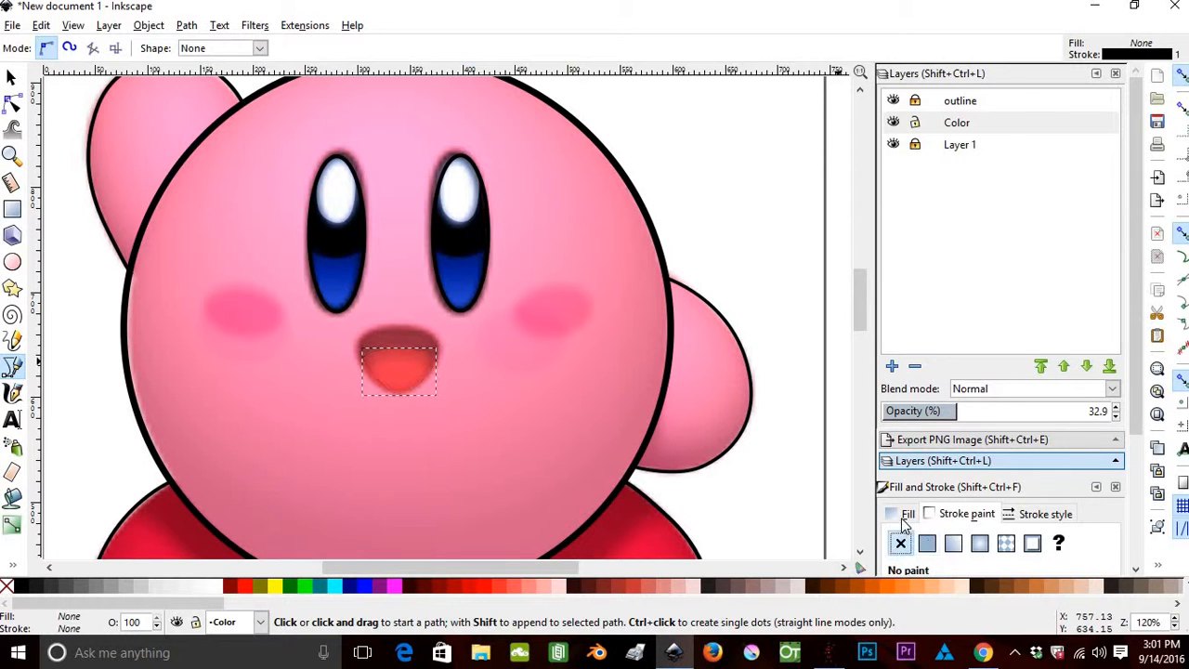
{"action": "left_click", "coordinate": [927, 543]}
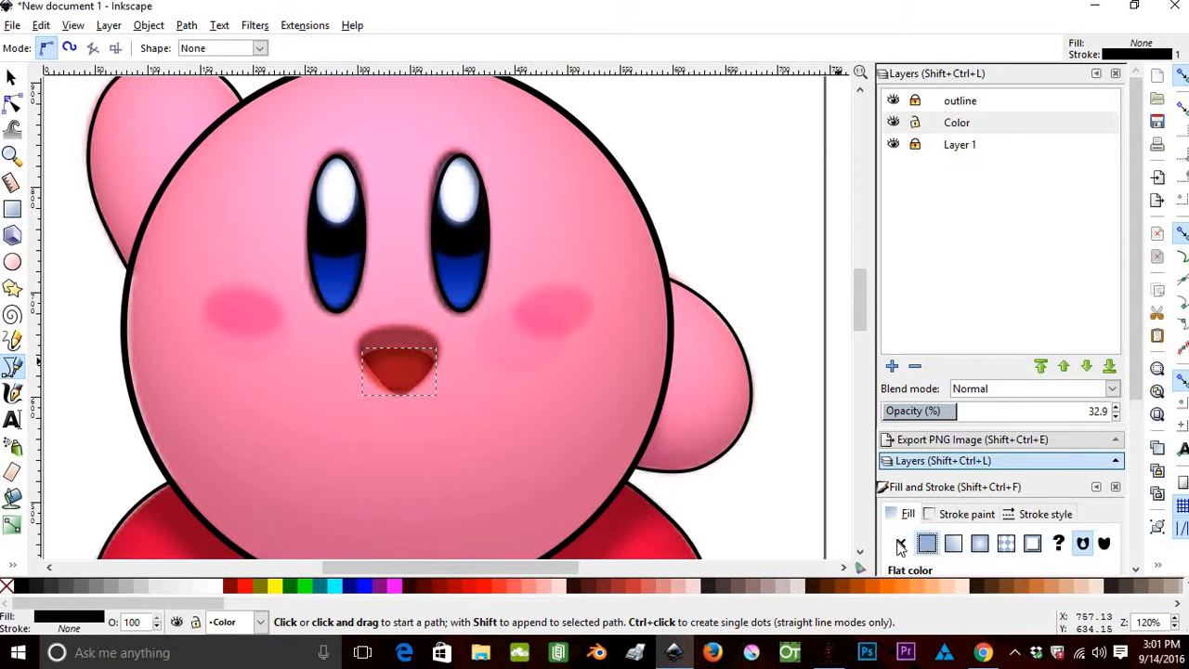
{"action": "left_click", "coordinate": [900, 544]}
{"action": "left_click", "coordinate": [12, 564]}
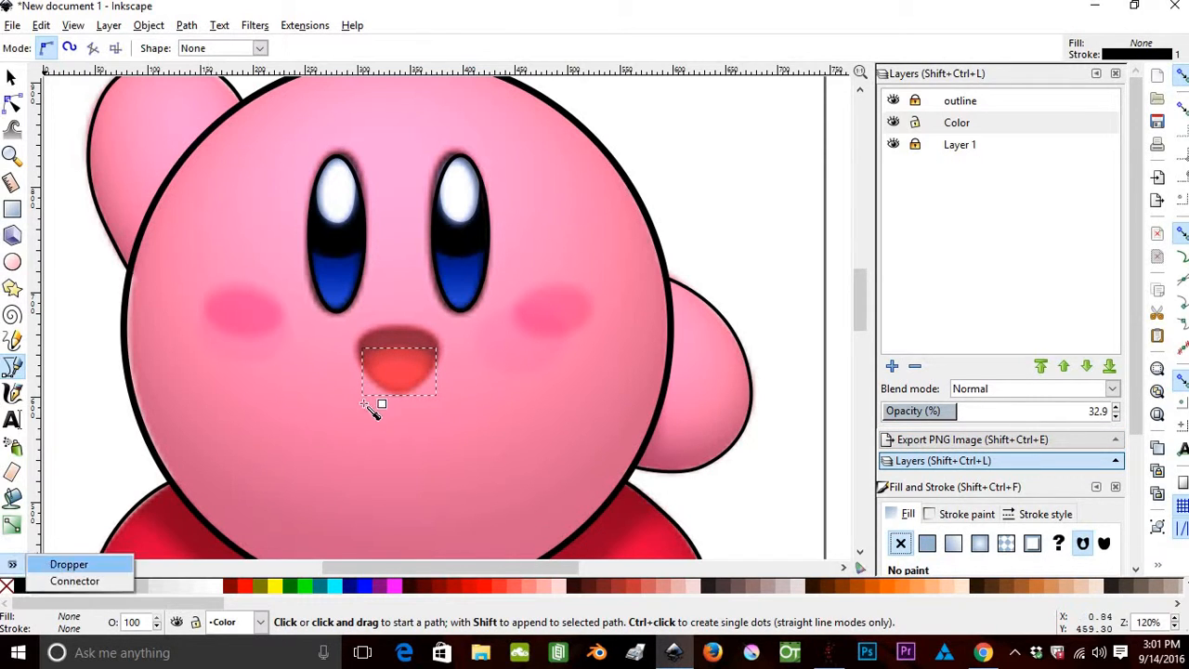
{"action": "left_click", "coordinate": [66, 560]}
{"action": "left_click", "coordinate": [412, 390]}
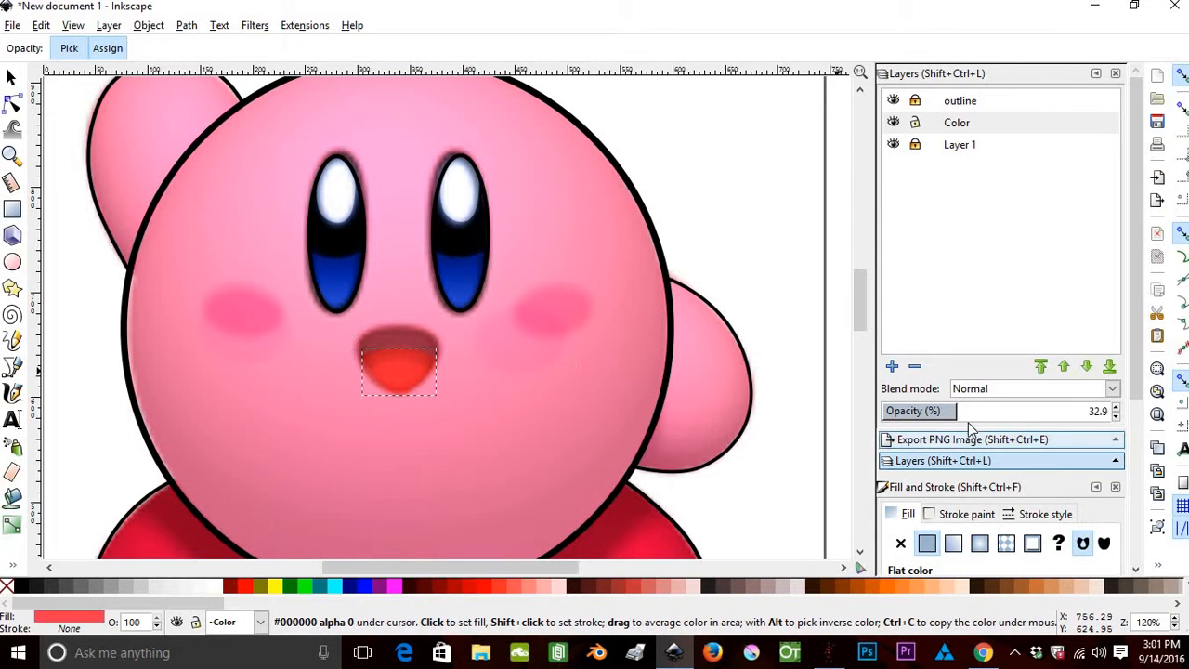
Preview the tongue with the Color layer at 100% opacity, and set the layer's opacity to 46.5%.
{"action": "left_click_drag", "start_coordinate": [960, 410], "coordinate": [1126, 393]}
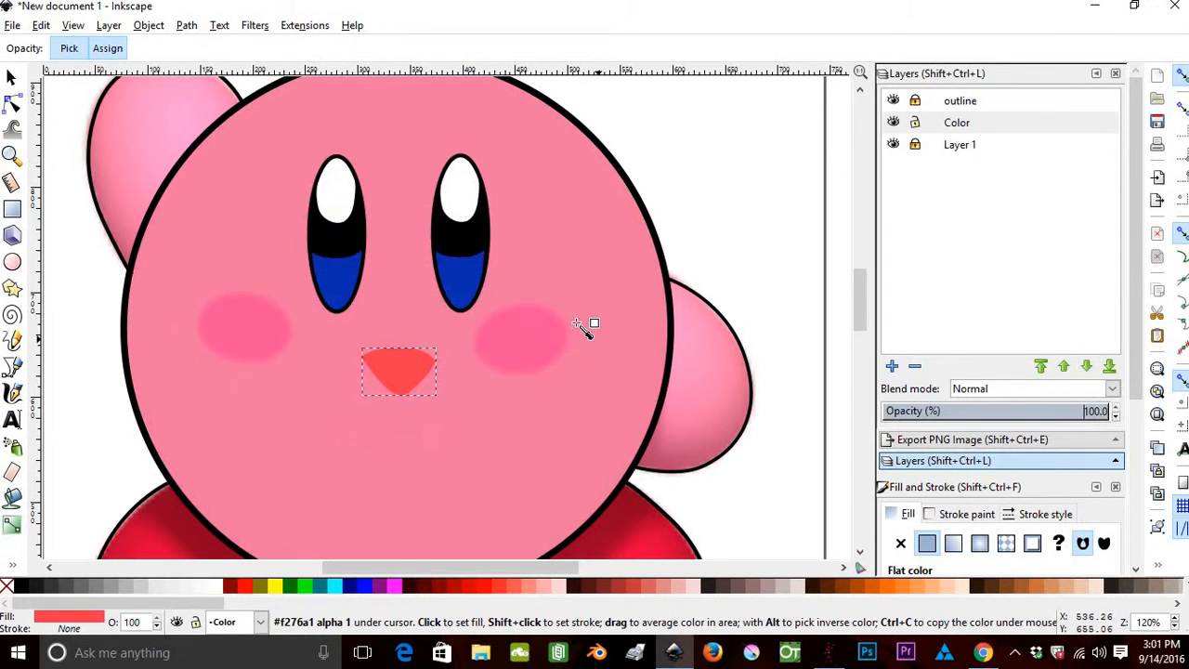
{"action": "mouse_move", "coordinate": [961, 418]}
{"action": "left_mouse_down"}
{"action": "mouse_move", "coordinate": [924, 428]}
{"action": "mouse_move", "coordinate": [904, 415]}
{"action": "left_mouse_up"}
{"action": "mouse_move", "coordinate": [1030, 418]}
{"action": "left_mouse_down"}
{"action": "mouse_move", "coordinate": [1112, 418]}
{"action": "mouse_move", "coordinate": [990, 431]}
{"action": "left_mouse_up"}
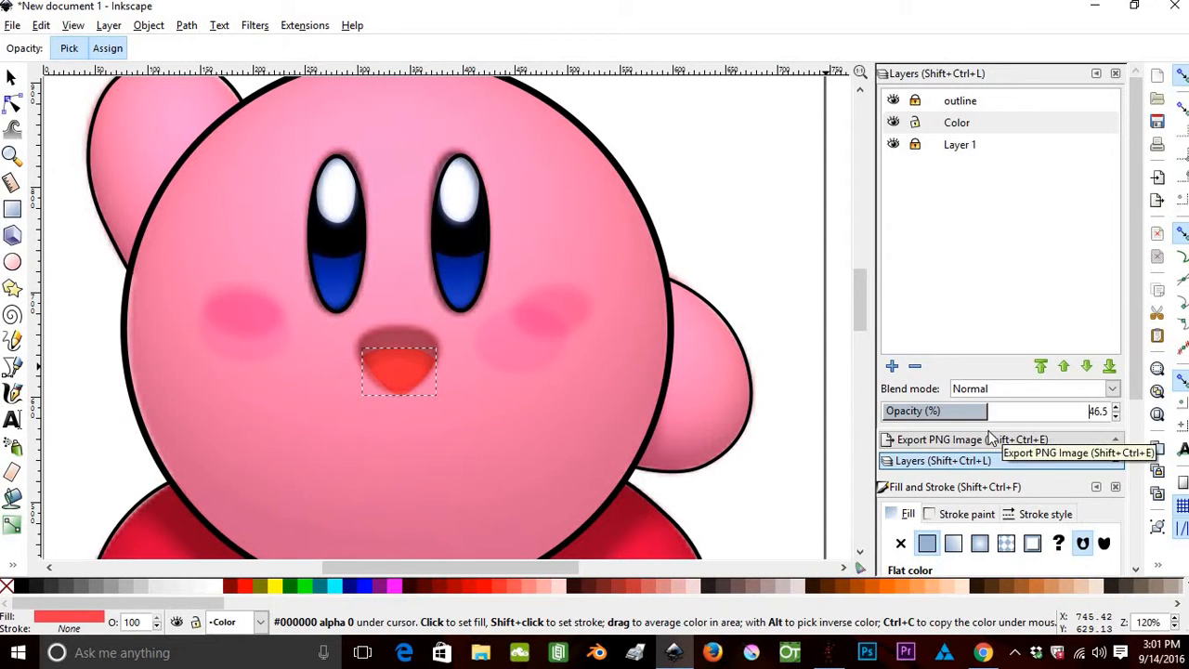
Try shifting the pink filler patch at the right cheek slightly, and undo the move.
{"action": "left_click", "coordinate": [11, 78]}
{"action": "left_click", "coordinate": [537, 302]}
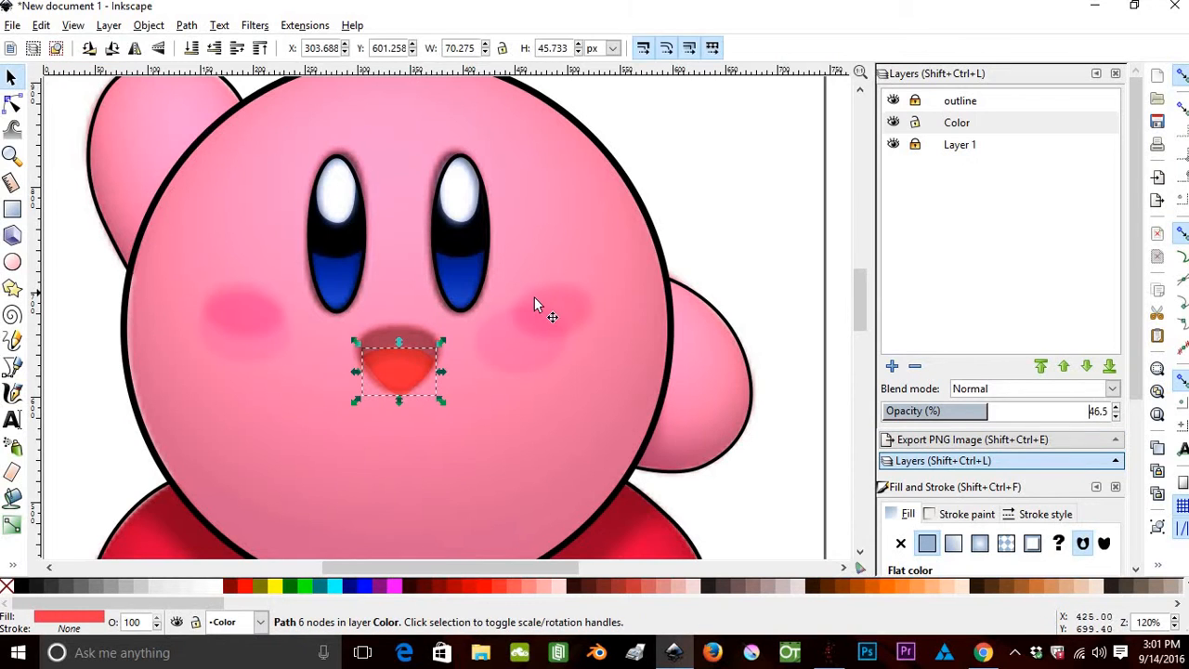
{"action": "mouse_move", "coordinate": [562, 301]}
{"action": "left_mouse_down"}
{"action": "mouse_move", "coordinate": [533, 334]}
{"action": "mouse_move", "coordinate": [559, 305]}
{"action": "left_mouse_up"}
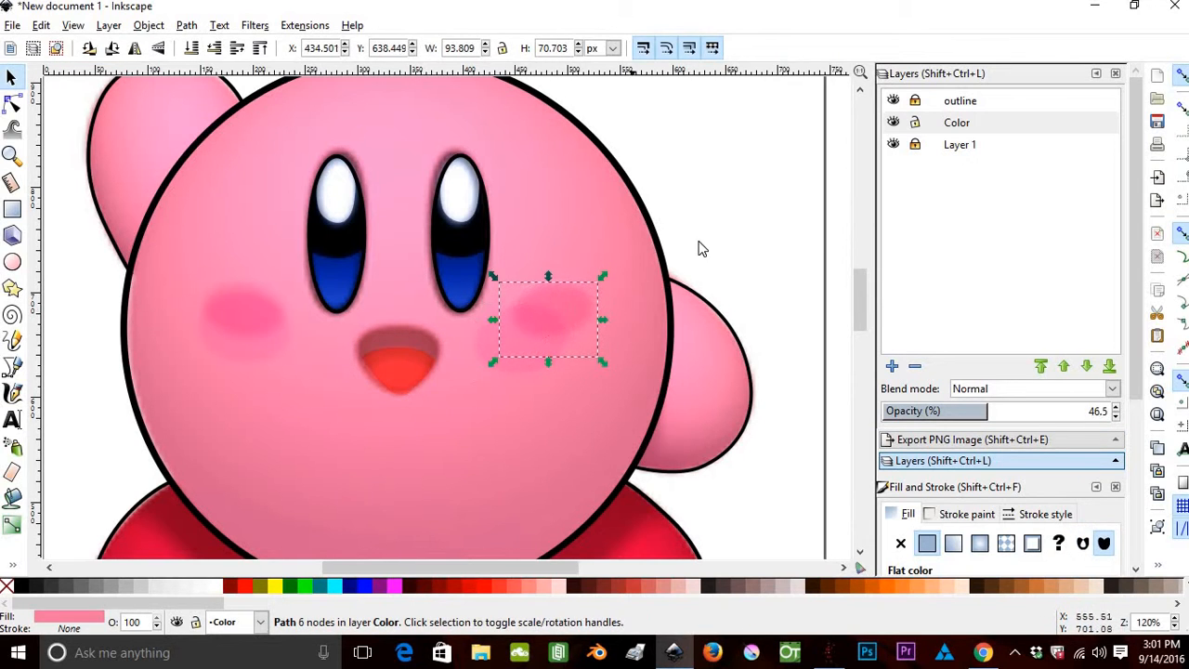
{"action": "key", "text": "ctrl+z"}
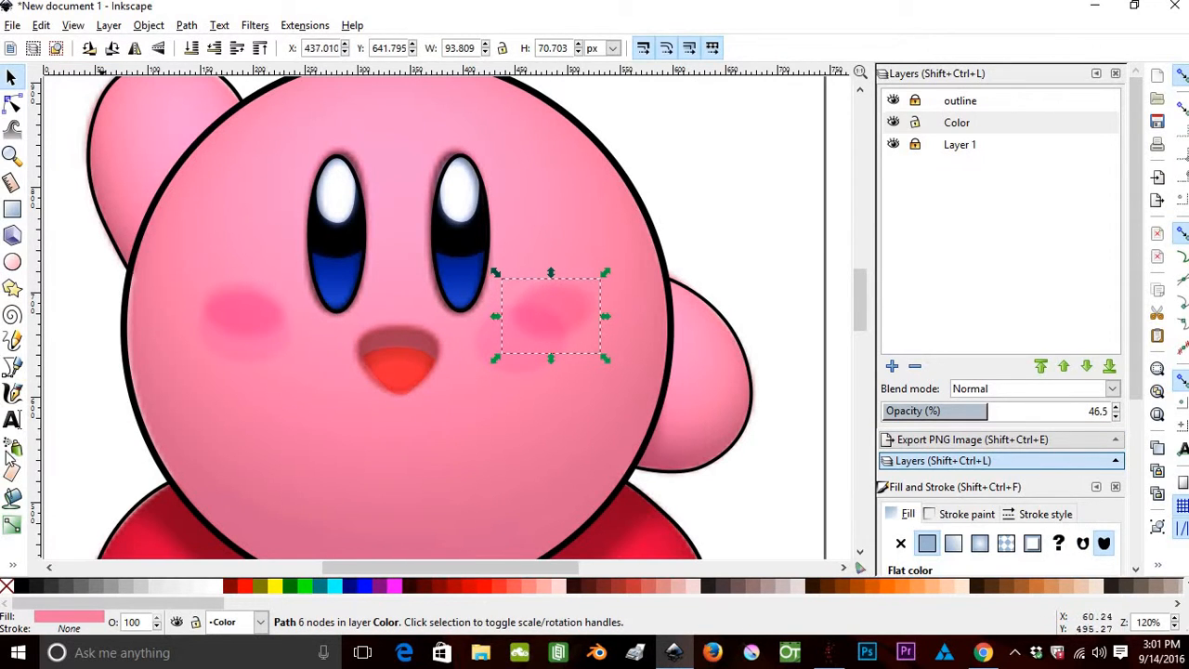
Draw a closed Bezier path around the dark upper part of the mouth, overlapping the top of the tongue.
{"action": "left_click", "coordinate": [12, 368]}
{"action": "left_click", "coordinate": [366, 364]}
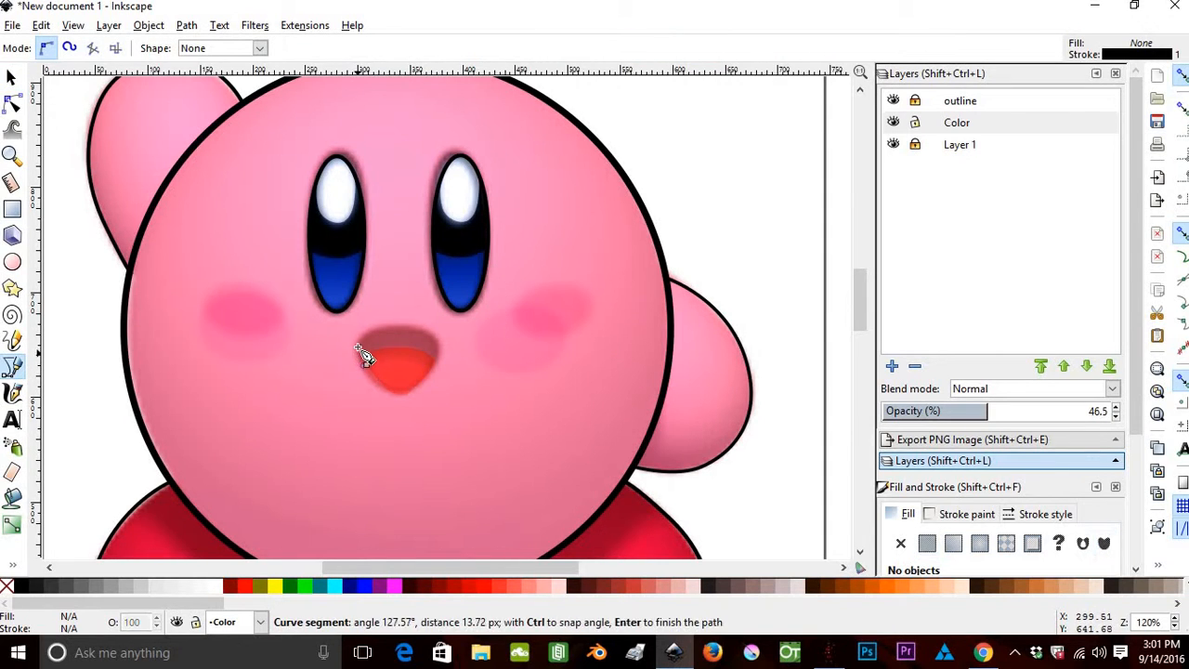
{"action": "mouse_move", "coordinate": [363, 356]}
{"action": "left_mouse_down"}
{"action": "mouse_move", "coordinate": [369, 336]}
{"action": "mouse_move", "coordinate": [442, 366]}
{"action": "mouse_move", "coordinate": [378, 362]}
{"action": "left_mouse_up"}
{"action": "left_click", "coordinate": [436, 364]}
{"action": "left_click", "coordinate": [366, 364]}
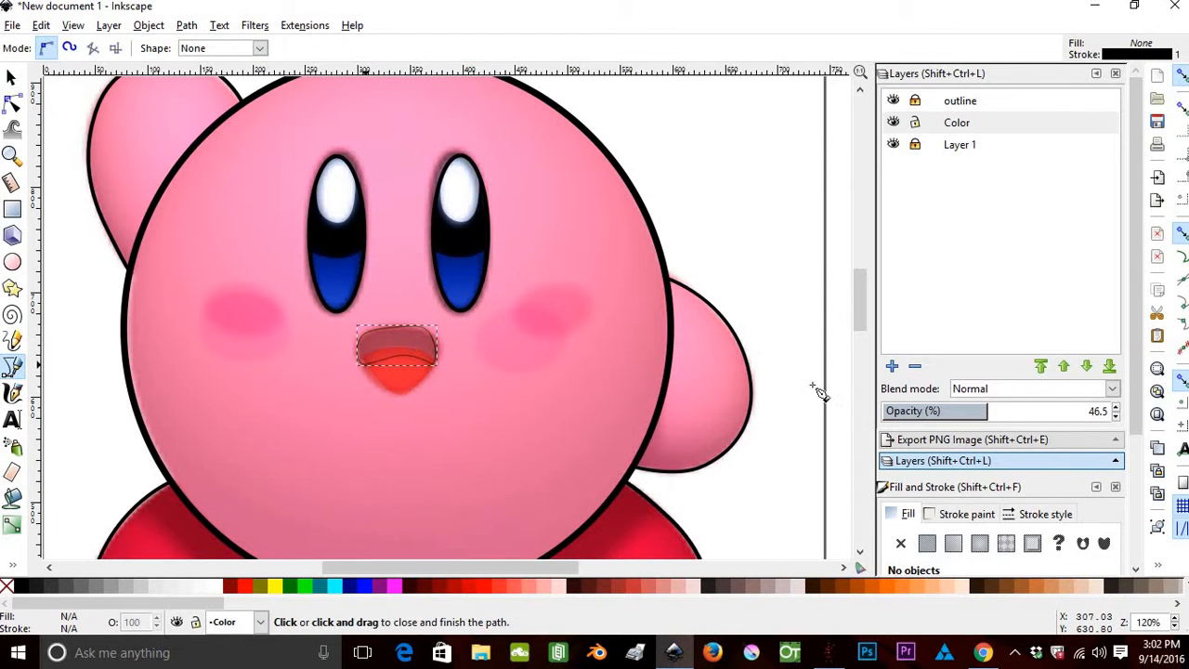
Remove the upper mouth path's stroke and fill it with the dark red sampled from the mouth on the canvas.
{"action": "left_click", "coordinate": [942, 514]}
{"action": "left_click", "coordinate": [900, 544]}
{"action": "left_click", "coordinate": [902, 513]}
{"action": "left_click", "coordinate": [927, 544]}
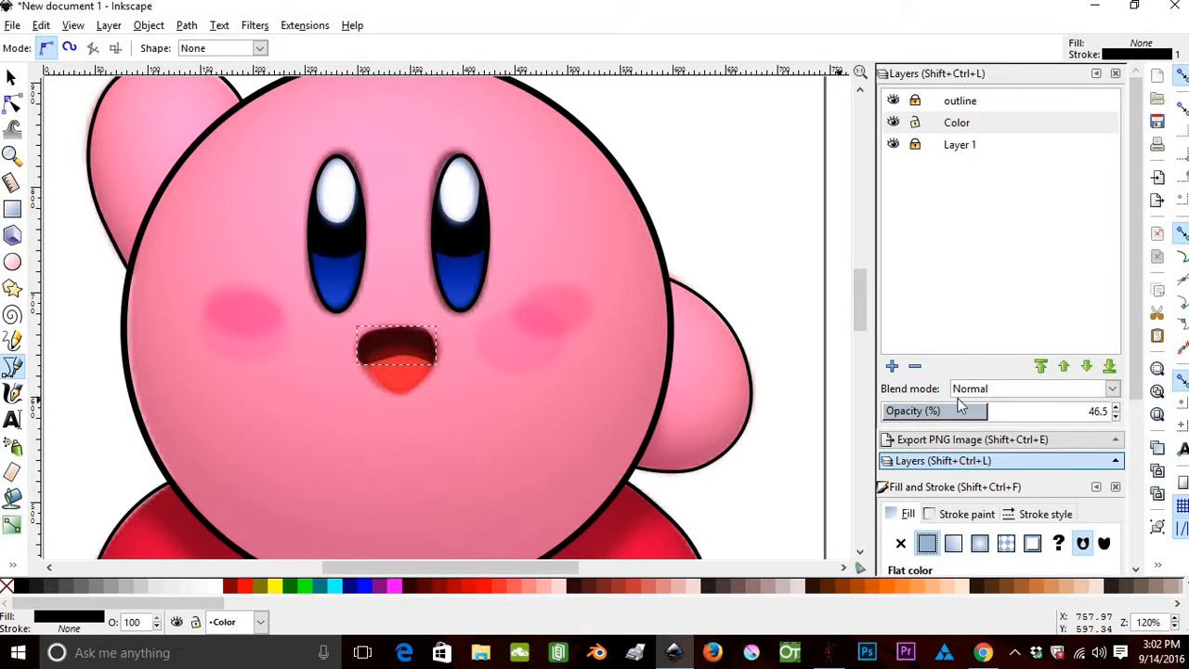
{"action": "left_click", "coordinate": [900, 543]}
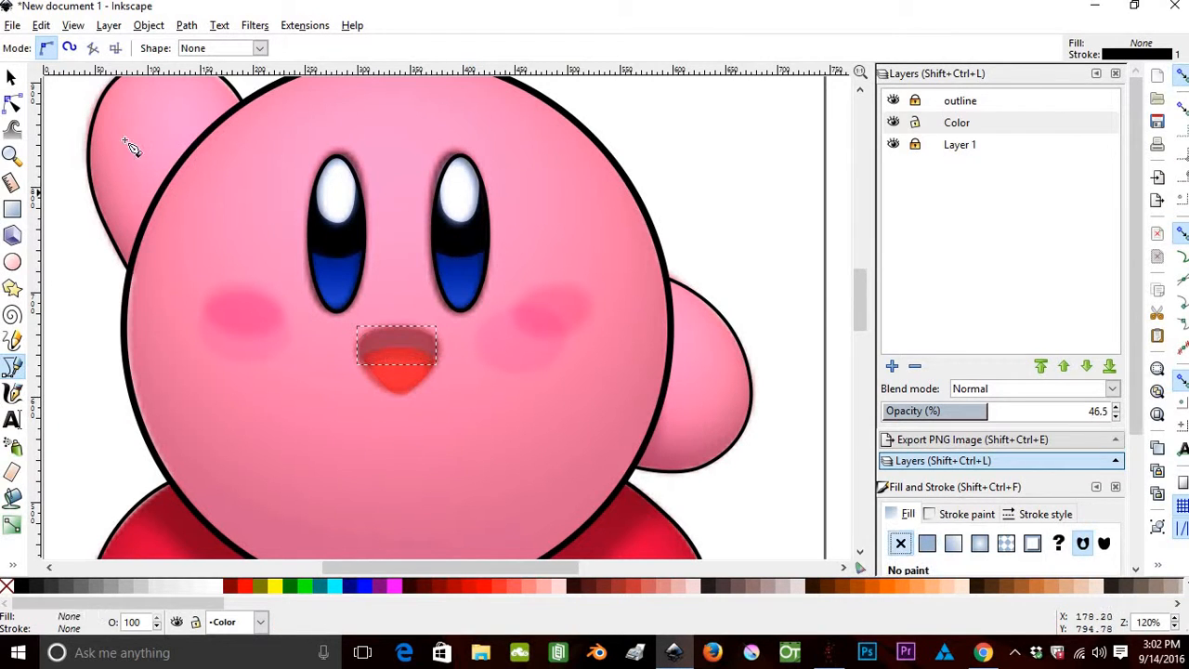
{"action": "left_click", "coordinate": [12, 78]}
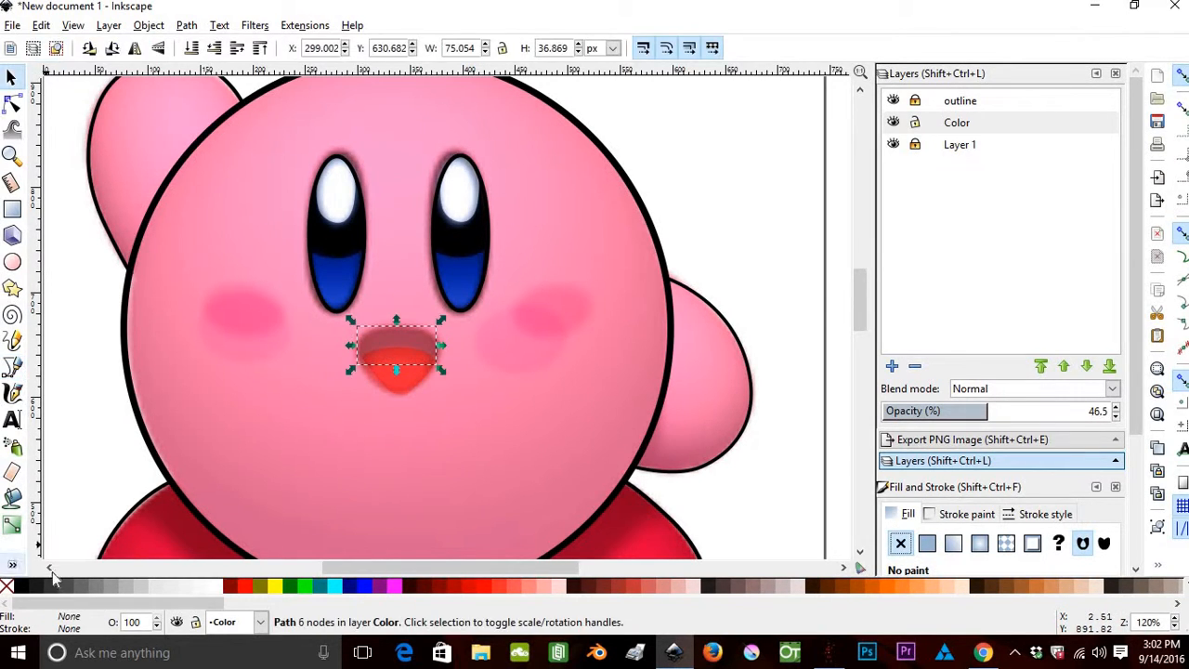
{"action": "left_click", "coordinate": [12, 564]}
{"action": "left_click", "coordinate": [56, 579]}
{"action": "left_click", "coordinate": [12, 564]}
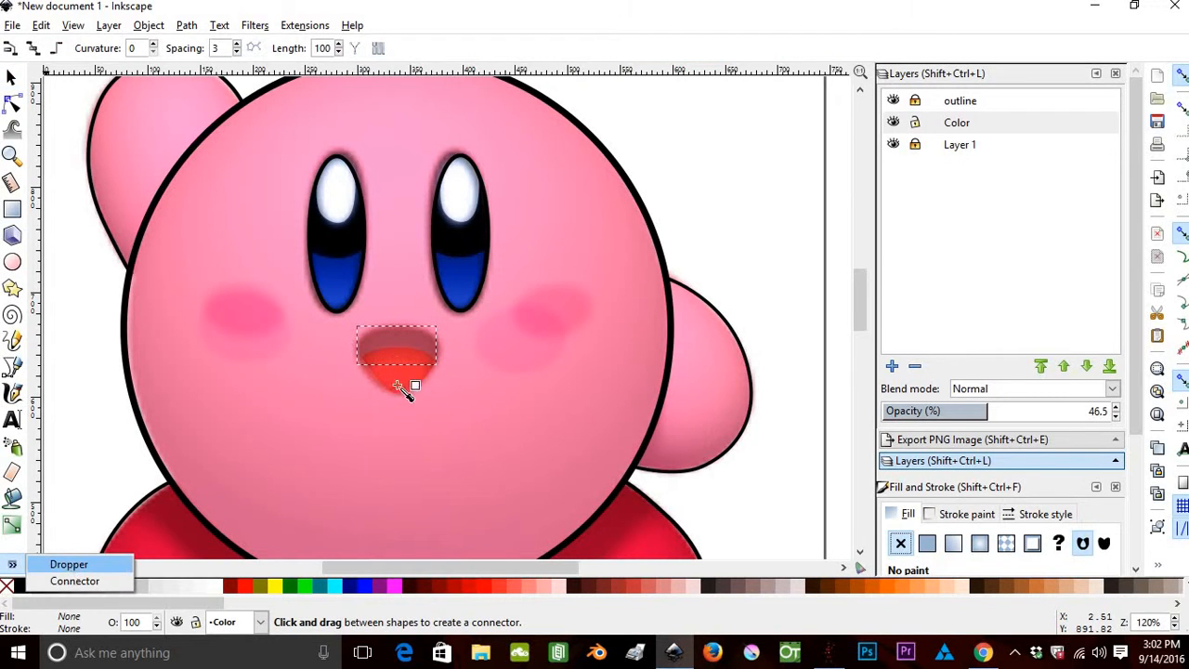
{"action": "left_click", "coordinate": [400, 341]}
{"action": "left_click", "coordinate": [13, 78]}
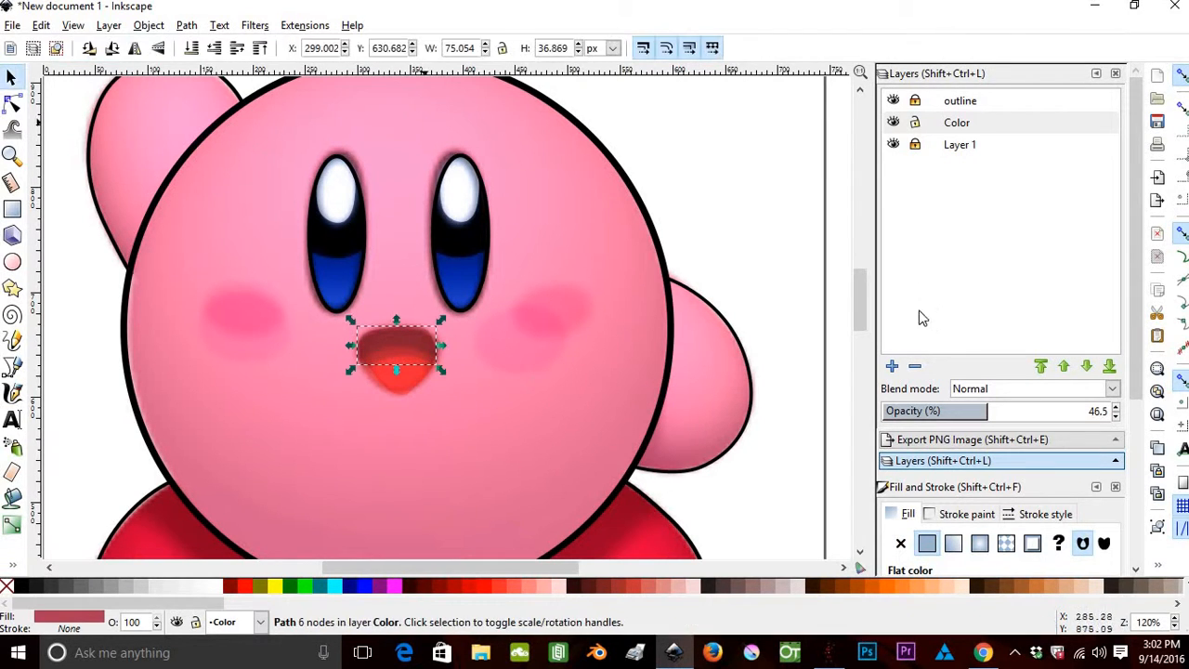
Raise the Color layer's opacity to 100% and examine the flat mouth shapes with nothing selected.
{"action": "left_click_drag", "start_coordinate": [1048, 414], "coordinate": [1115, 414]}
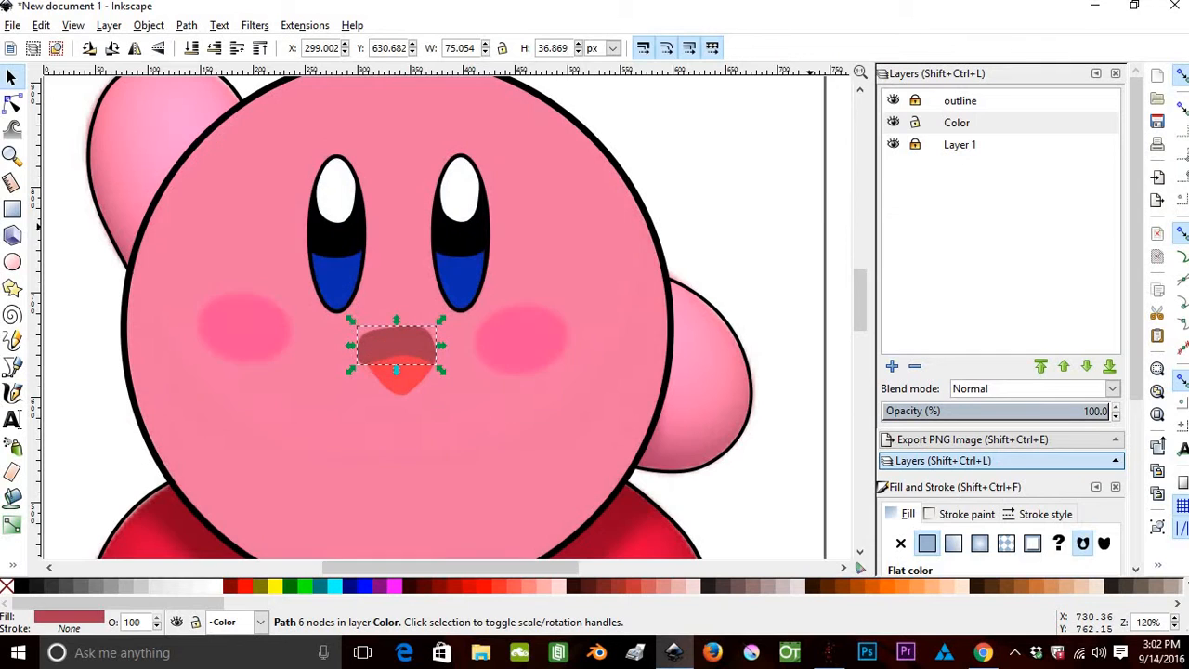
{"action": "left_click", "coordinate": [681, 127]}
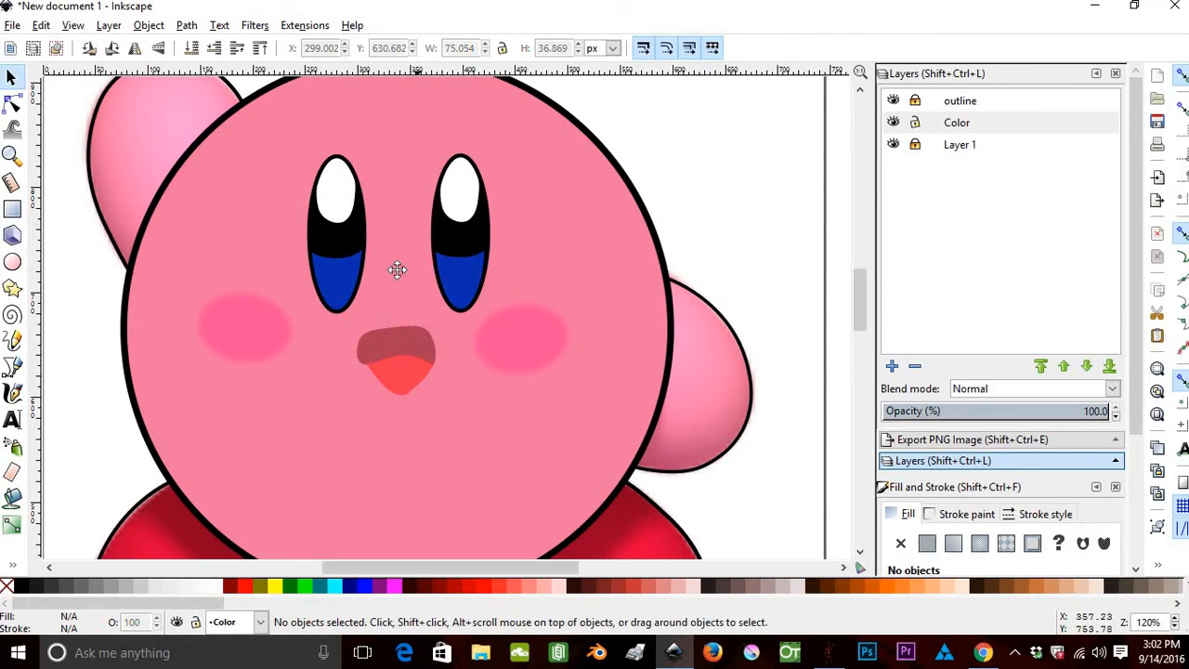
{"action": "left_click_drag", "start_coordinate": [397, 269], "coordinate": [396, 247]}
Set the Color layer's opacity to 34.9% and adjust the tongue path at its left corner node.
{"action": "left_click", "coordinate": [13, 104]}
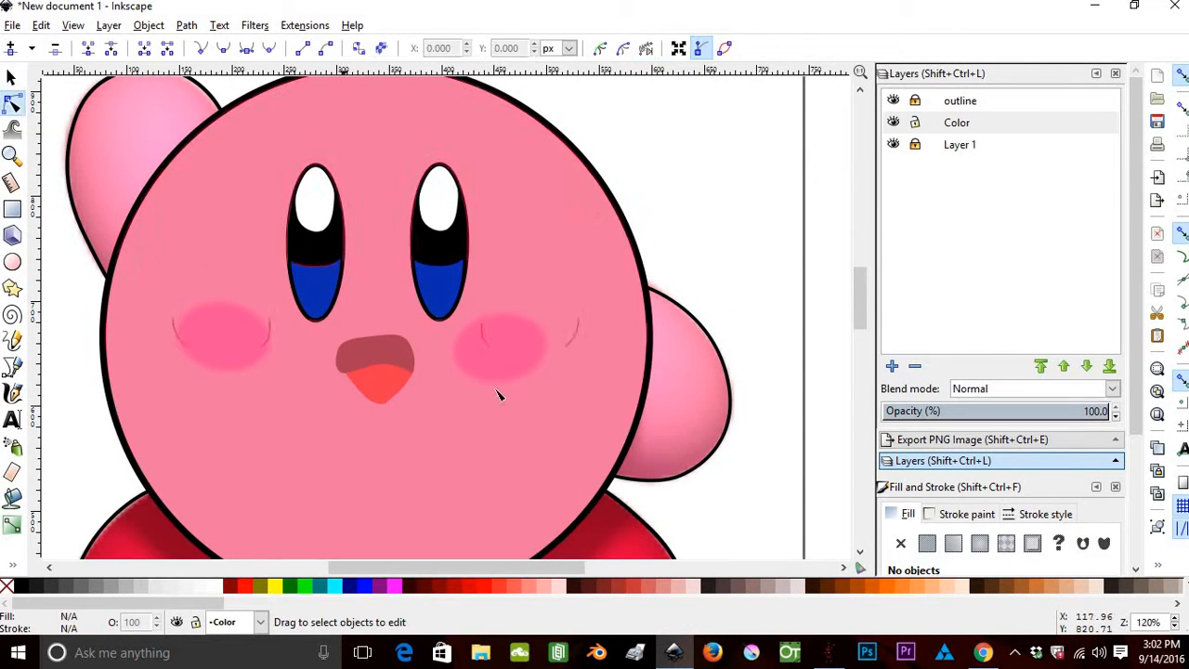
{"action": "left_click_drag", "start_coordinate": [986, 414], "coordinate": [962, 415]}
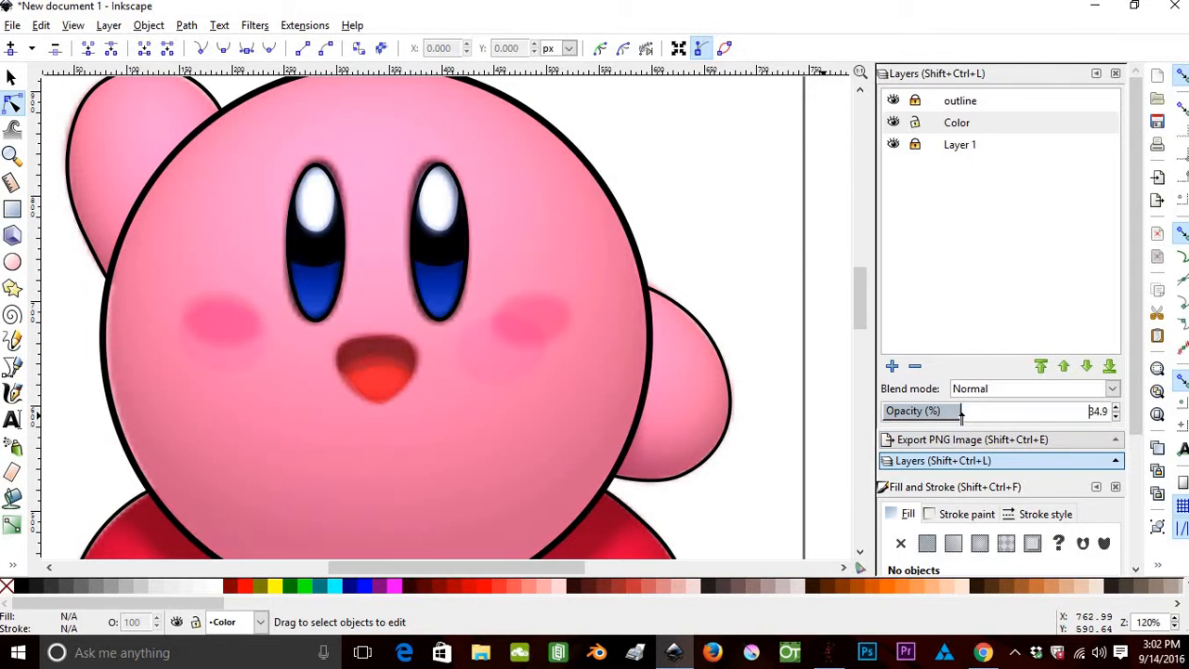
{"action": "left_click", "coordinate": [381, 388]}
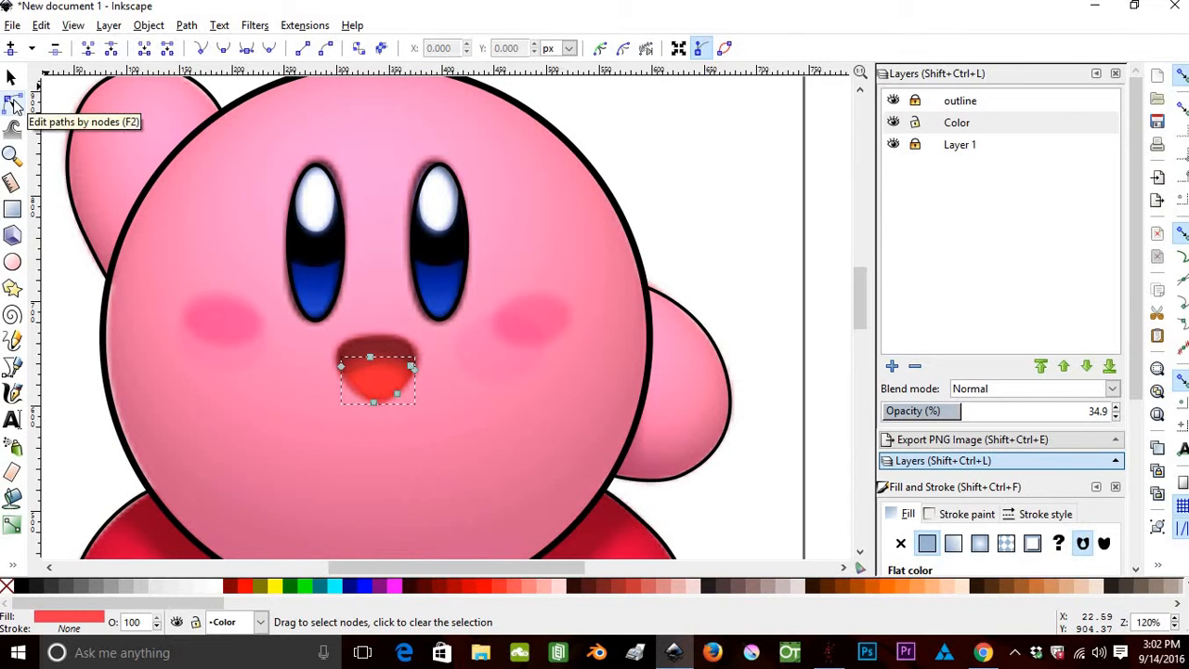
{"action": "left_click", "coordinate": [343, 367]}
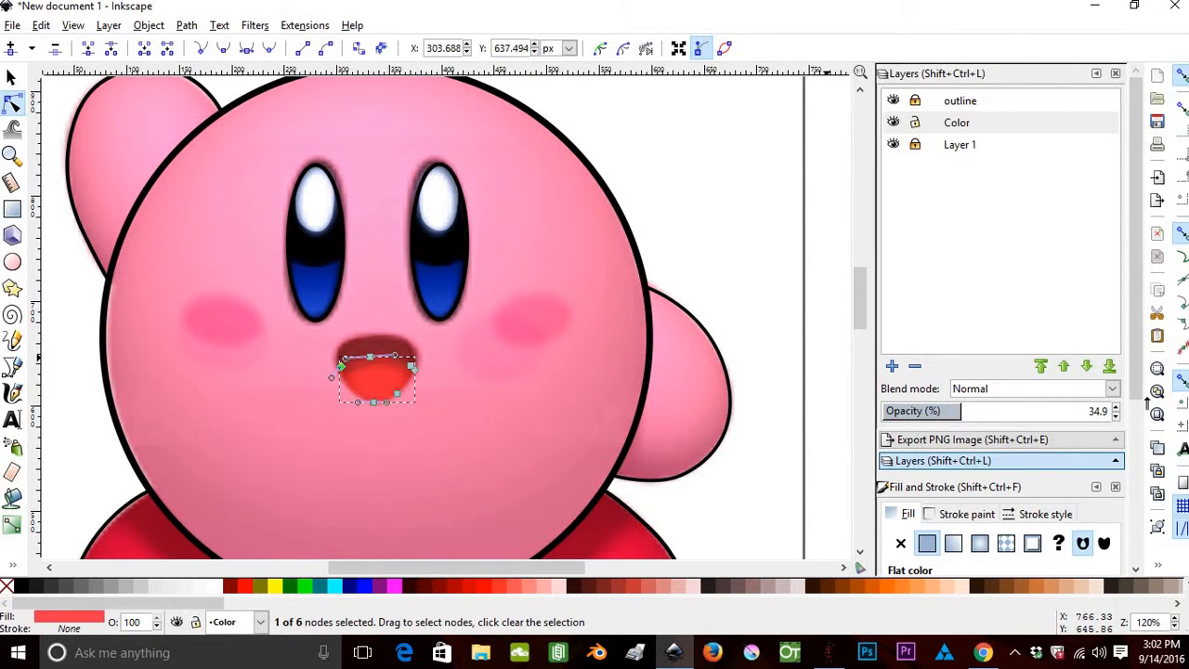
Reshape the dark upper mouth path at its top node with the Color layer at 60.9% opacity, and restore the layer to 100%.
{"action": "left_click_drag", "start_coordinate": [1147, 403], "coordinate": [1150, 403]}
{"action": "left_click_drag", "start_coordinate": [1071, 434], "coordinate": [1026, 442]}
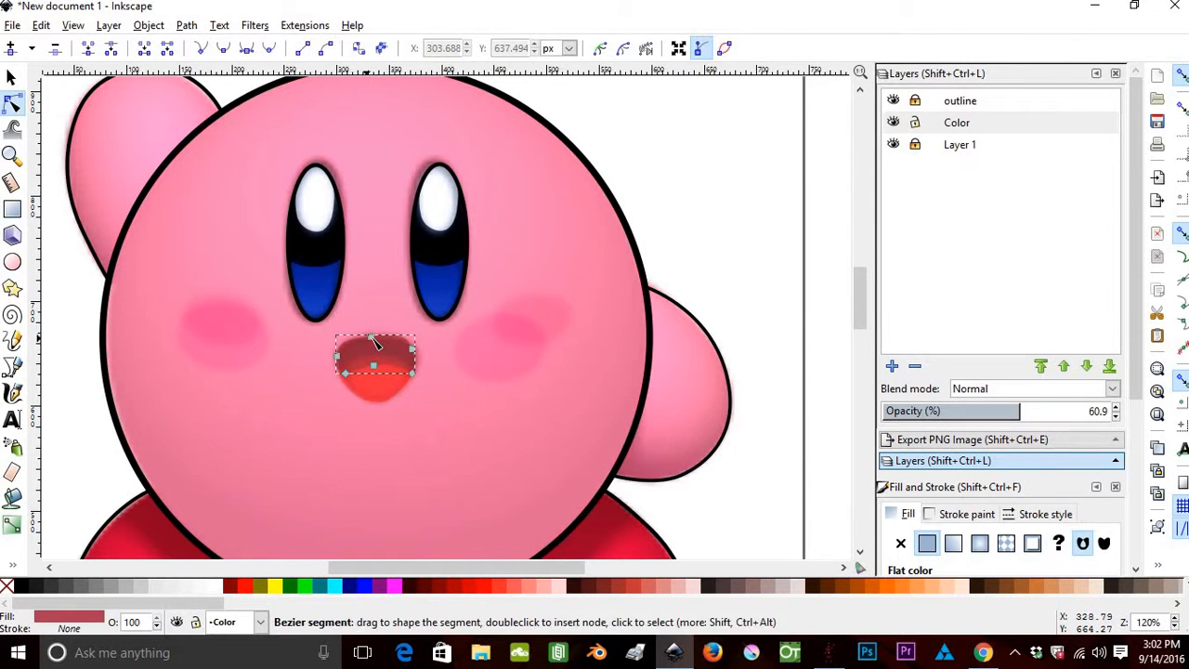
{"action": "left_click_drag", "start_coordinate": [371, 337], "coordinate": [405, 356]}
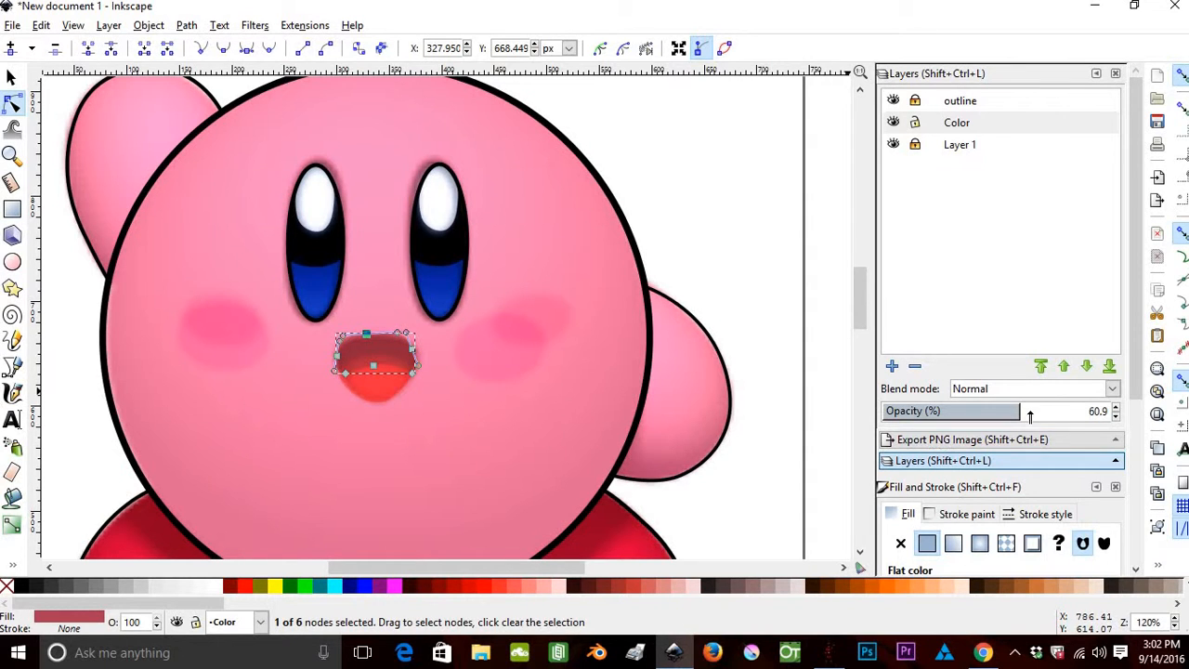
{"action": "left_click_drag", "start_coordinate": [1019, 411], "coordinate": [1174, 409]}
Try to fill the arm beside the right cheek with the paint bucket using the current dark red, and undo the fill.
{"action": "scroll", "coordinate": [458, 252], "scroll_direction": "down", "scroll_amount": 6}
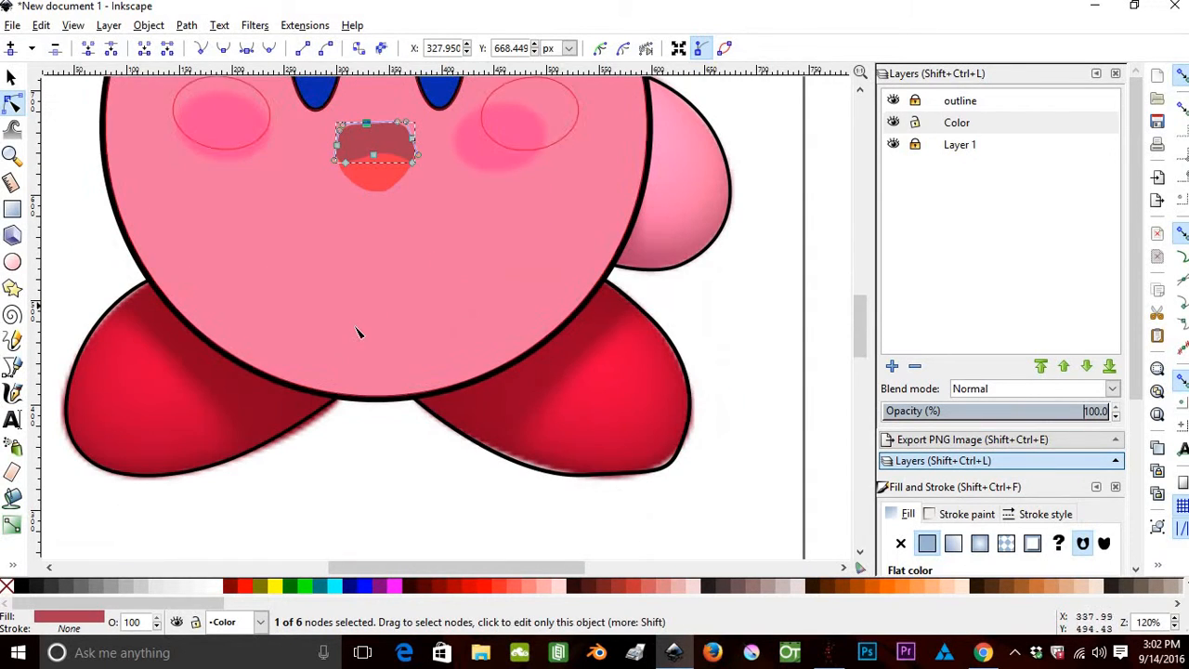
{"action": "scroll", "coordinate": [357, 331], "scroll_direction": "up", "scroll_amount": 2}
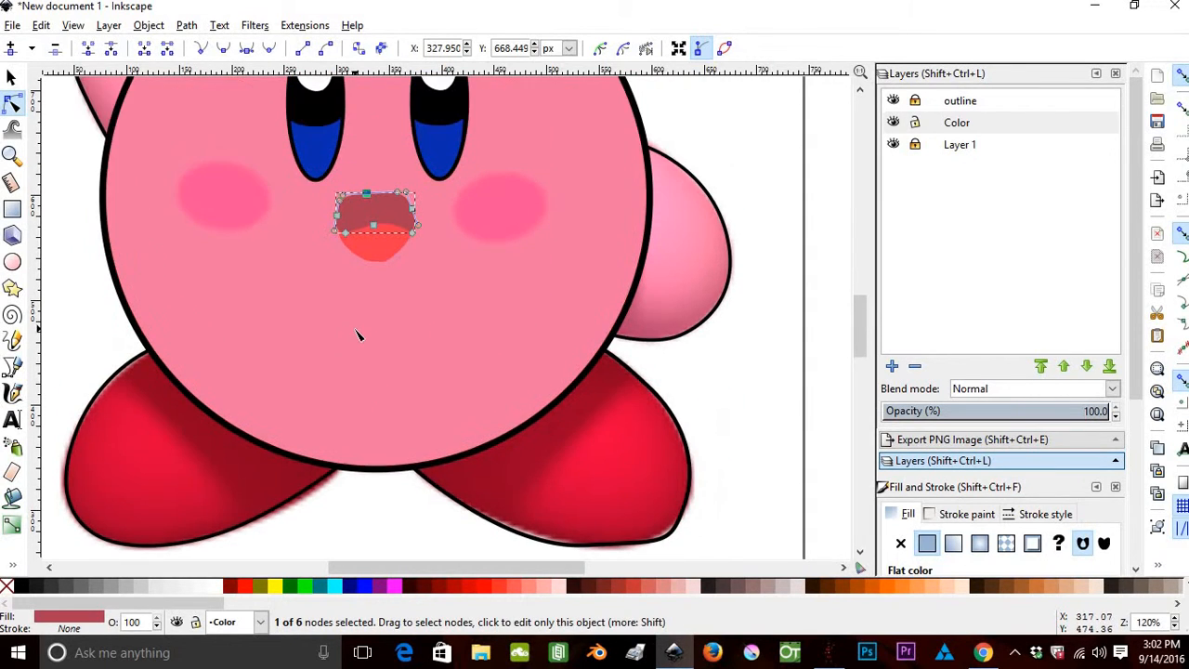
{"action": "left_click", "coordinate": [12, 498]}
{"action": "scroll", "coordinate": [677, 241], "scroll_direction": "up", "scroll_amount": 6}
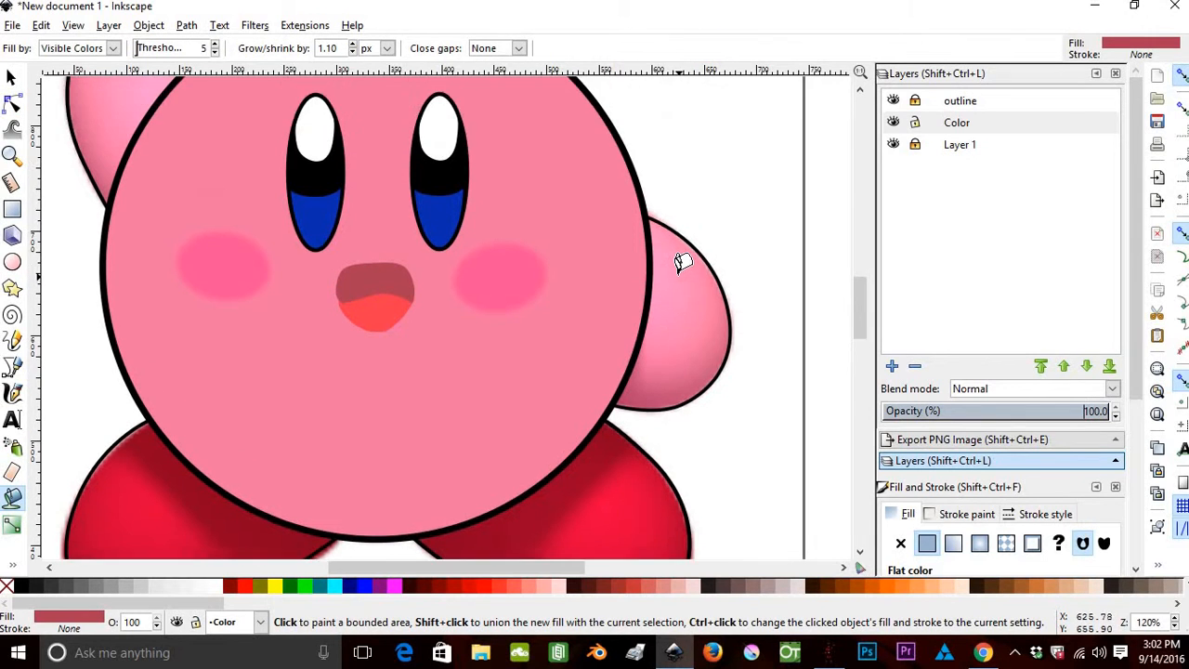
{"action": "scroll", "coordinate": [637, 244], "scroll_direction": "down", "scroll_amount": 5}
{"action": "scroll", "coordinate": [636, 243], "scroll_direction": "down", "scroll_amount": 3}
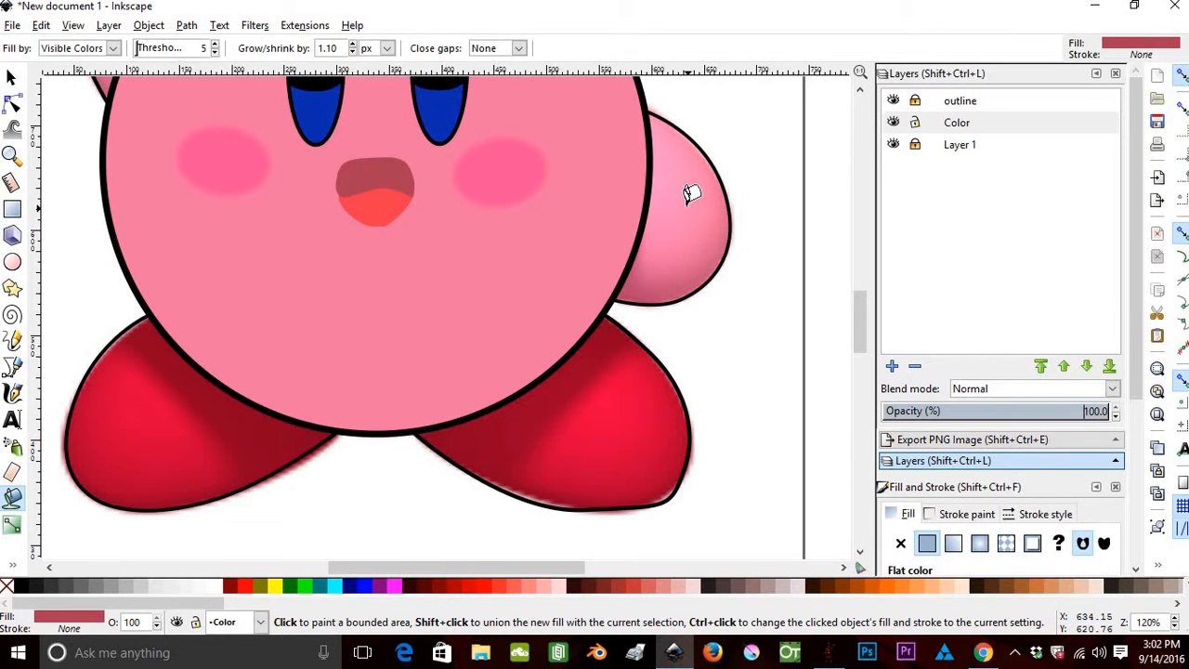
{"action": "left_click", "coordinate": [688, 194]}
{"action": "key", "text": "ctrl+z"}
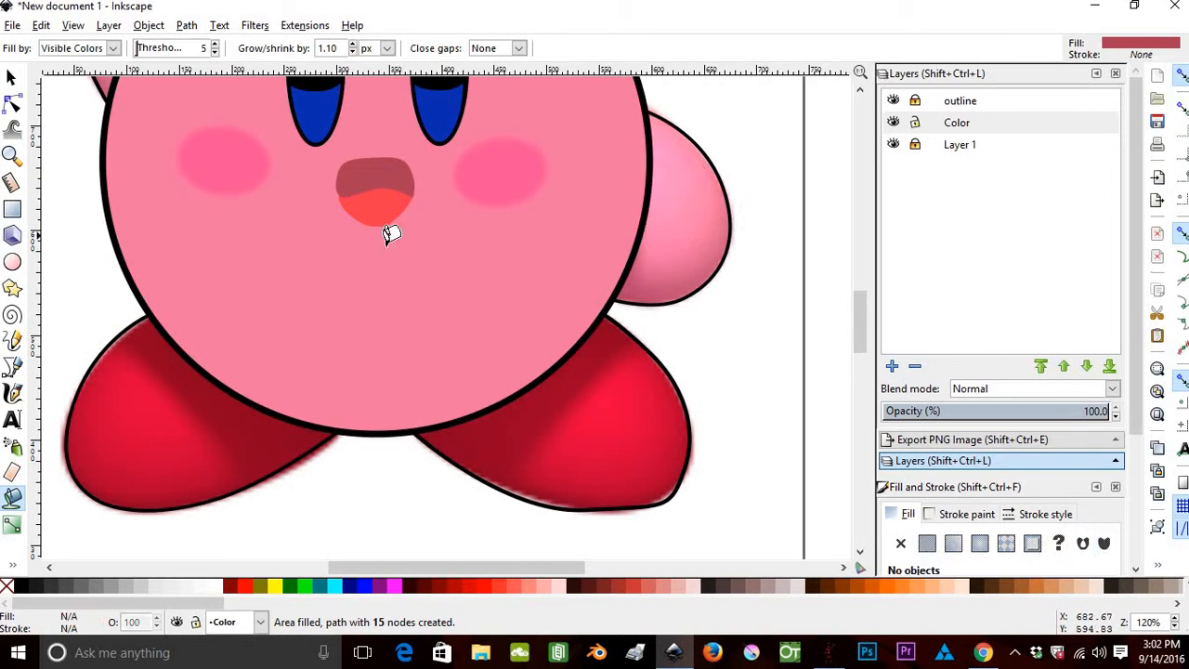
Sample the arm's pink from the reference image, hide Layer 1, and bucket-fill both arms with it on the Color layer.
{"action": "left_click", "coordinate": [13, 555]}
{"action": "left_click", "coordinate": [51, 562]}
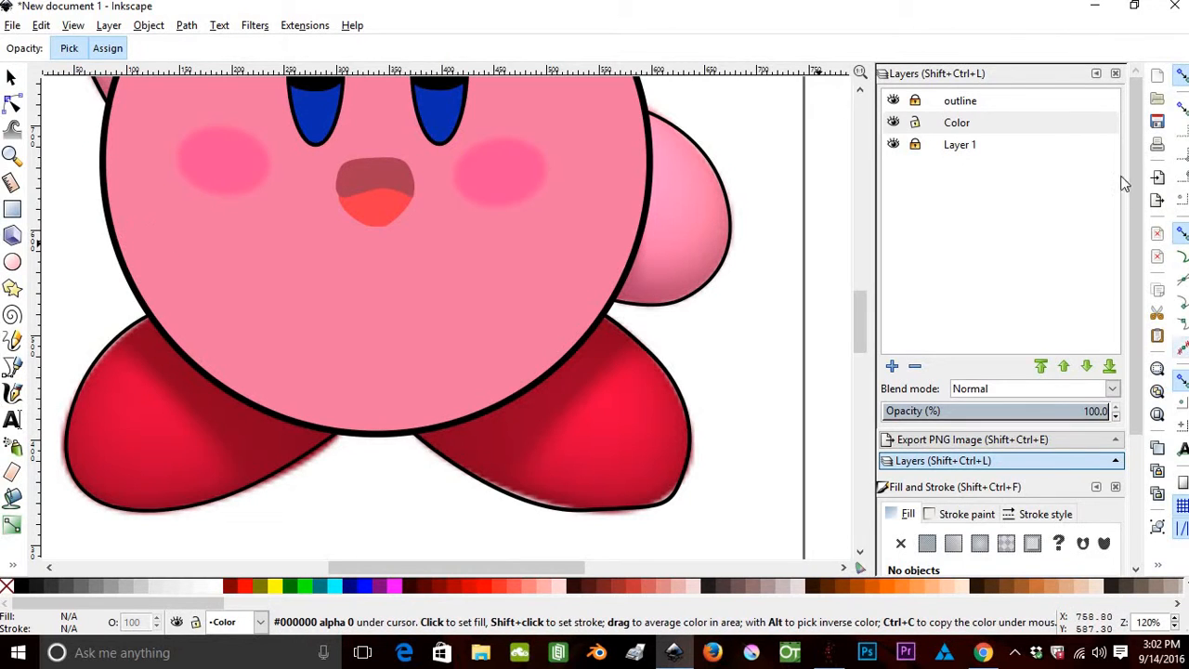
{"action": "left_click", "coordinate": [894, 145]}
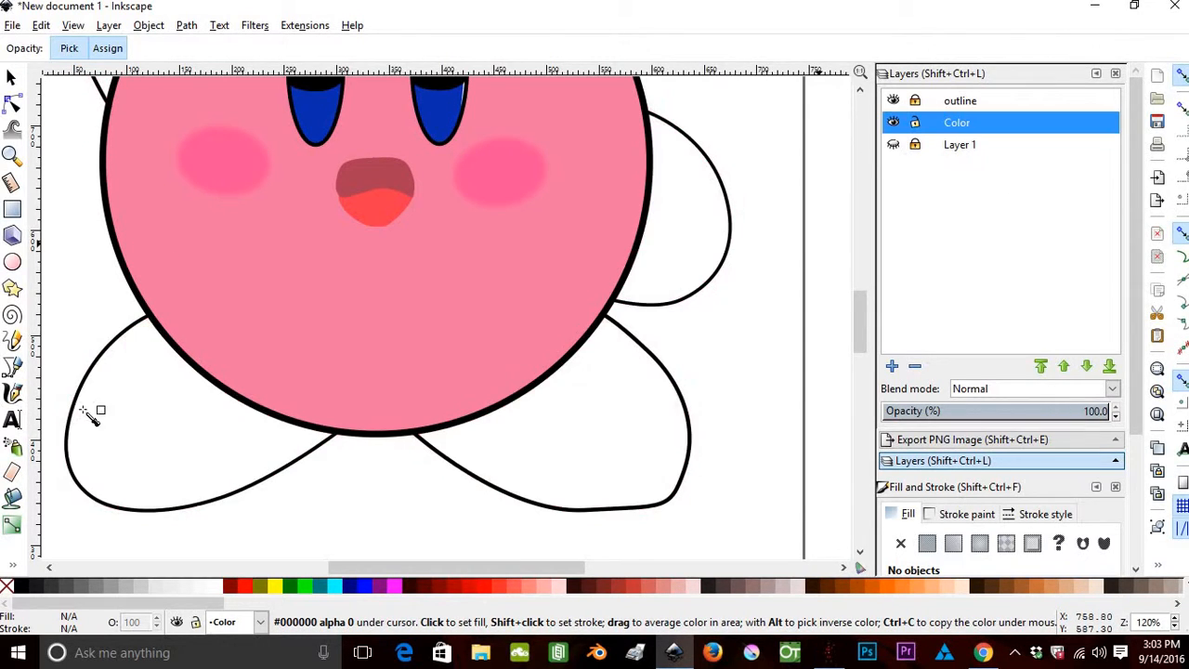
{"action": "left_click", "coordinate": [12, 498]}
{"action": "left_click", "coordinate": [695, 212]}
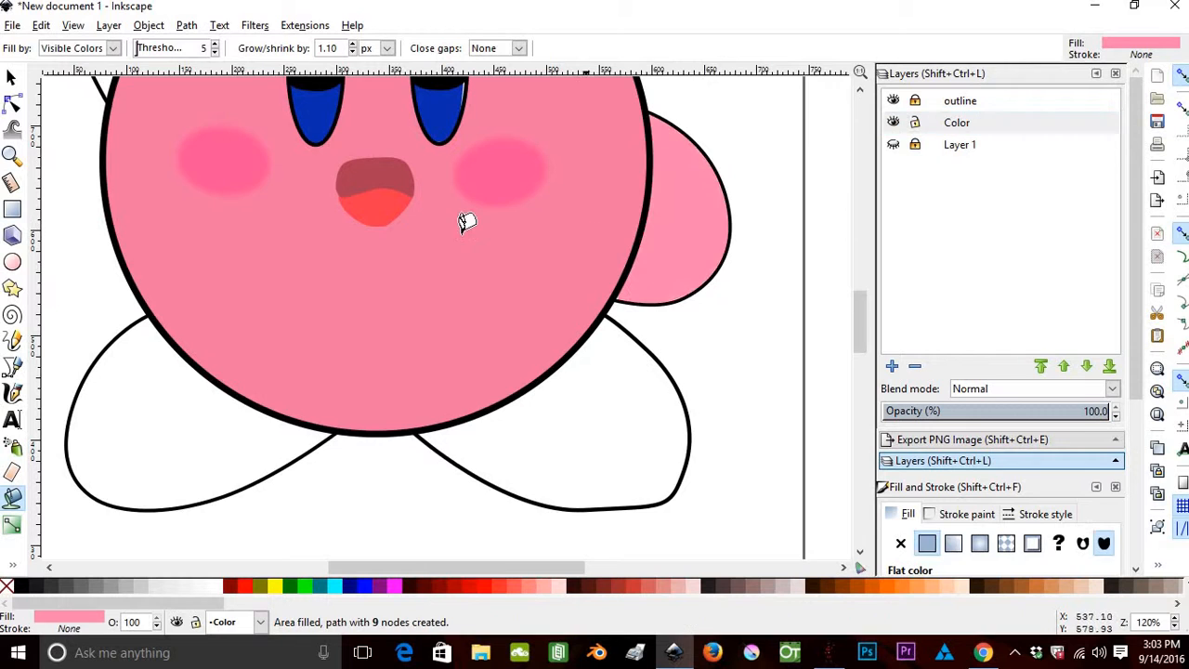
{"action": "left_click_drag", "start_coordinate": [412, 238], "coordinate": [611, 385]}
{"action": "left_click", "coordinate": [319, 133]}
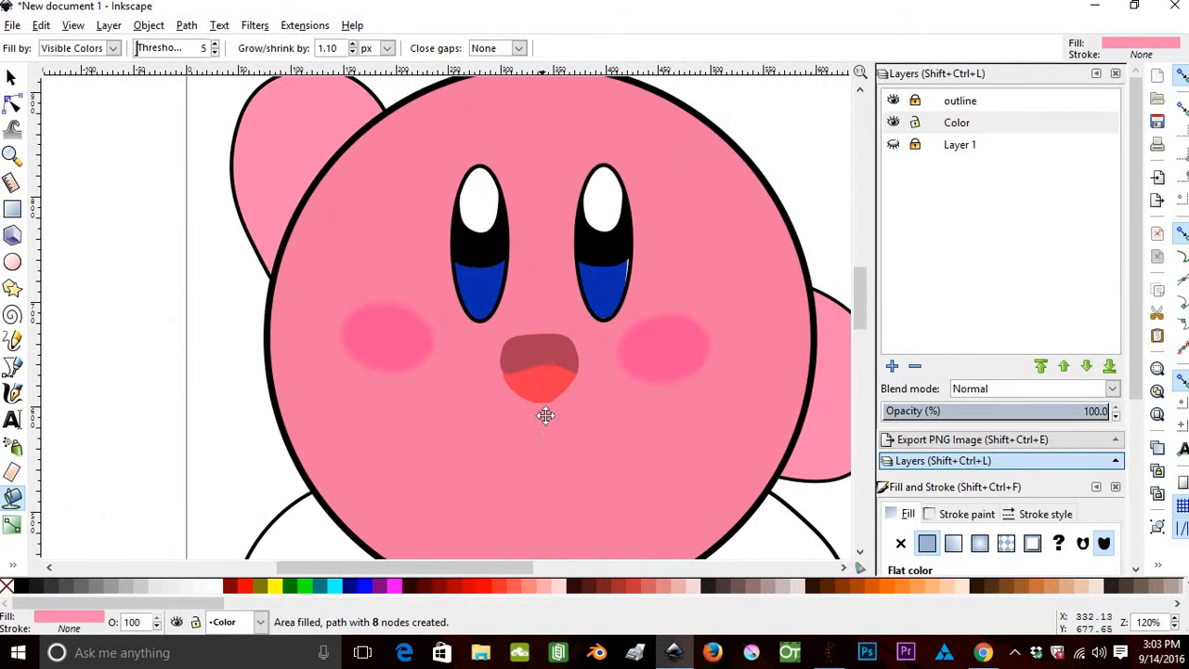
Show Layer 1 to sample the foot's bright red, hide it again, and bucket-fill both feet with that red.
{"action": "mouse_move", "coordinate": [544, 411]}
{"action": "left_mouse_down"}
{"action": "mouse_move", "coordinate": [393, 180]}
{"action": "mouse_move", "coordinate": [398, 202]}
{"action": "left_mouse_up"}
{"action": "left_click", "coordinate": [894, 145]}
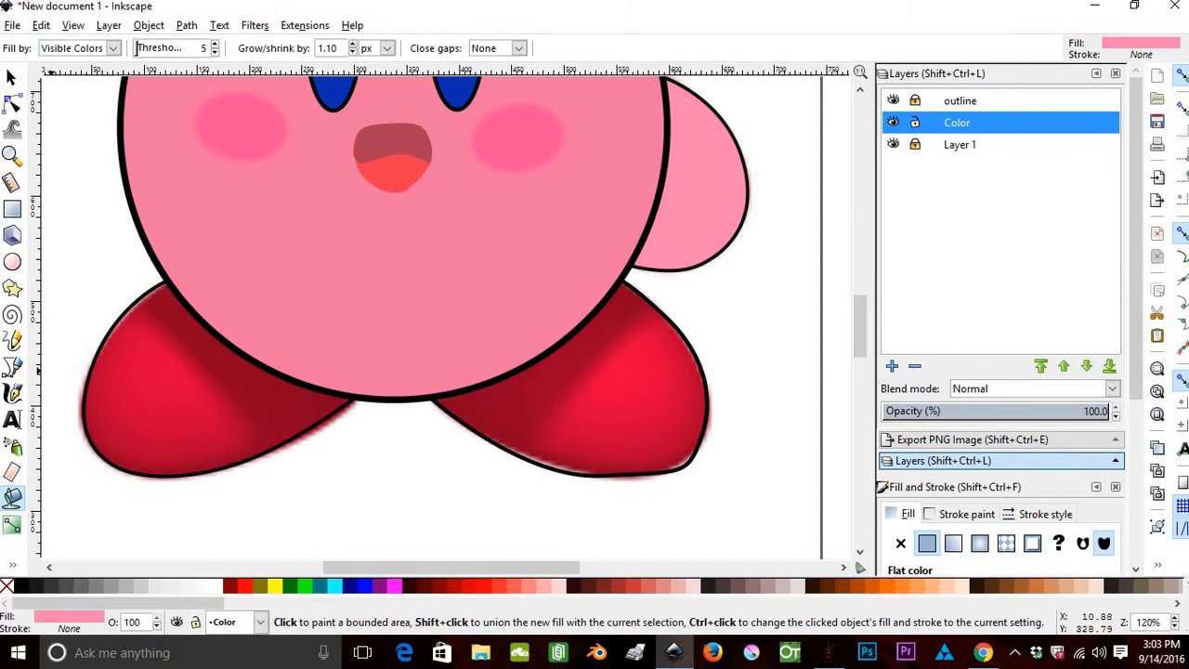
{"action": "left_click", "coordinate": [13, 83]}
{"action": "left_click", "coordinate": [80, 268]}
{"action": "left_click", "coordinate": [15, 559]}
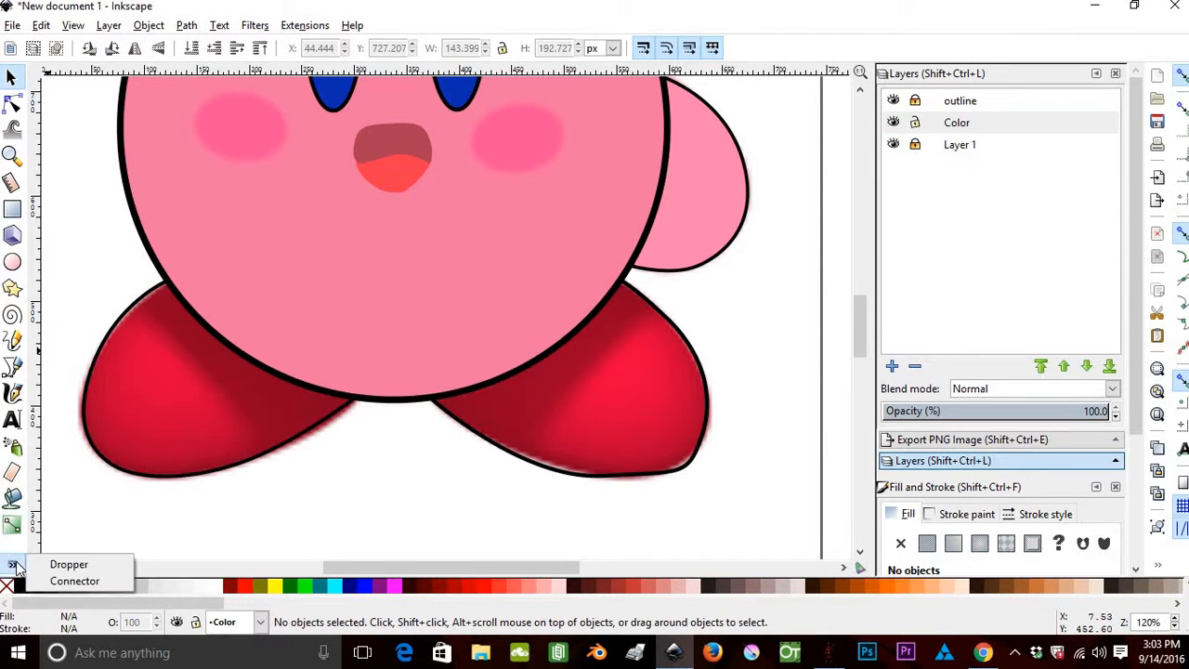
{"action": "left_click", "coordinate": [51, 564]}
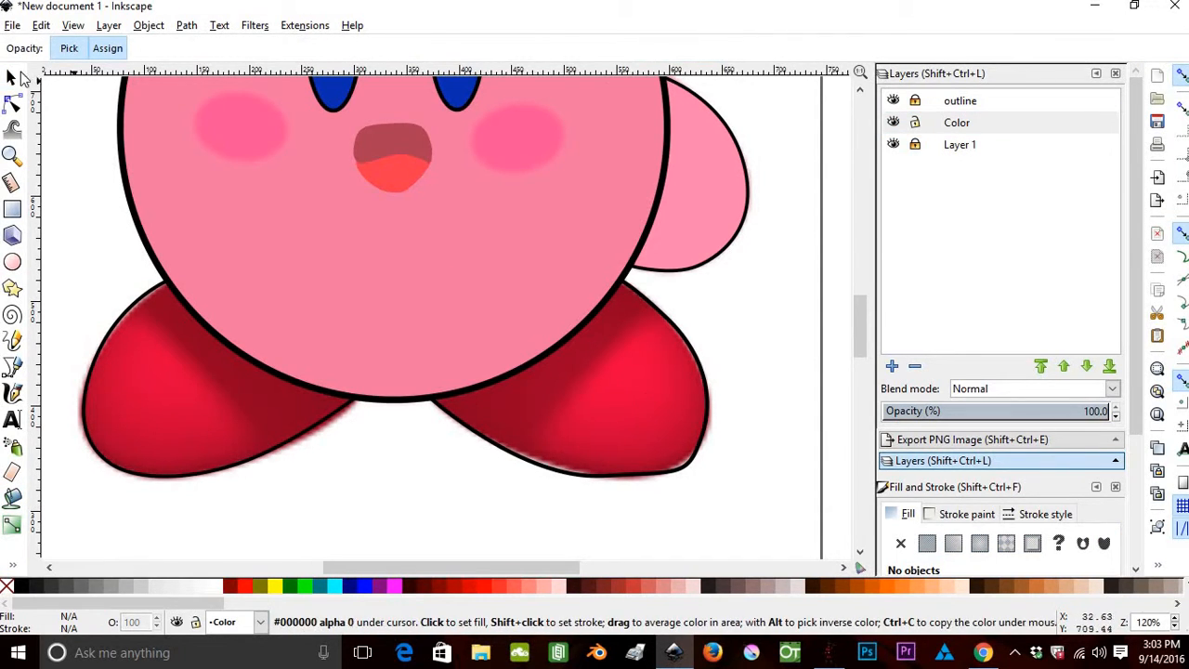
{"action": "left_click", "coordinate": [894, 145]}
{"action": "left_click", "coordinate": [13, 498]}
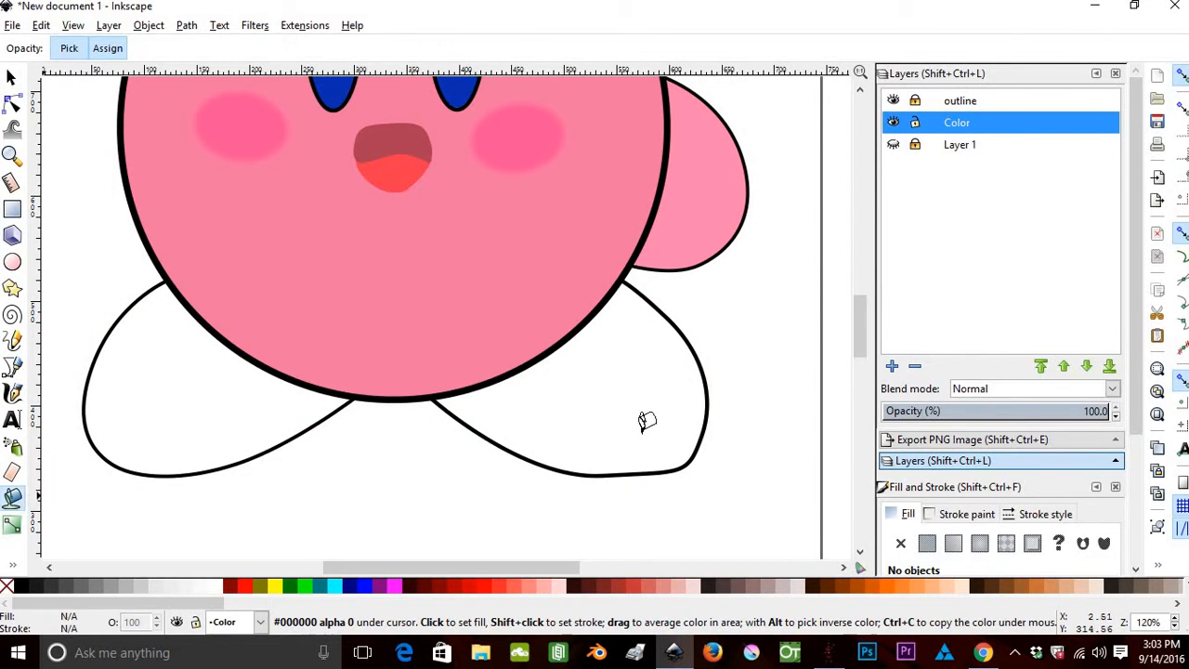
{"action": "left_click", "coordinate": [671, 373]}
{"action": "left_click", "coordinate": [163, 373]}
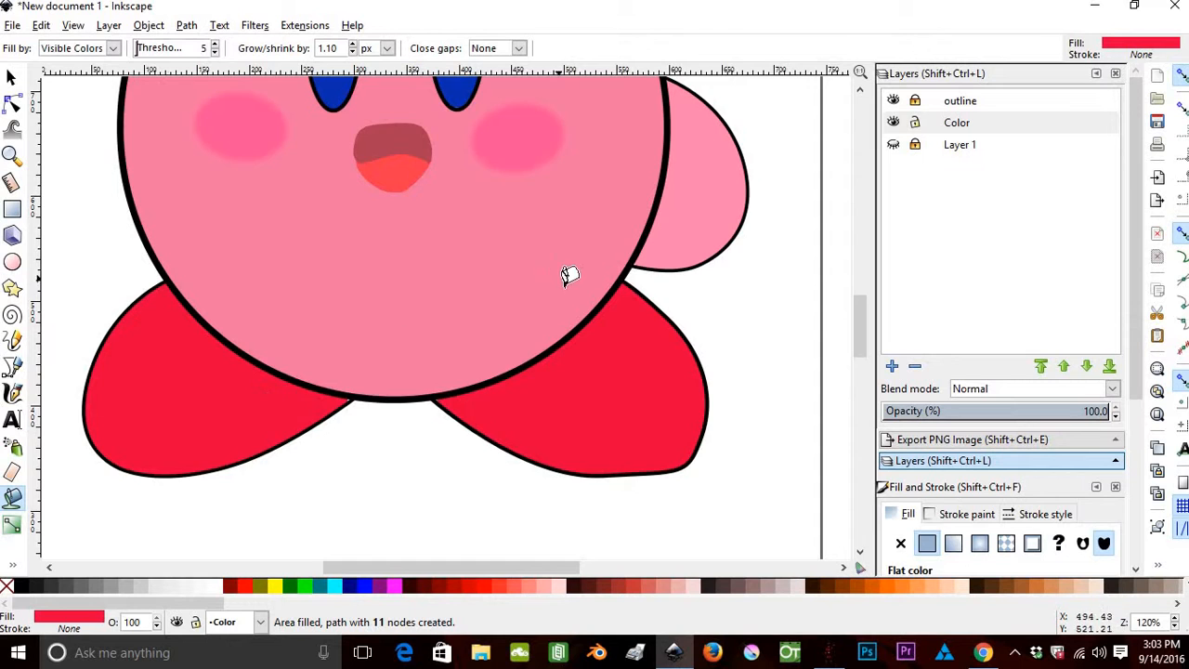
Show Layer 1 and hide the Color layer to examine the shading on the reference image.
{"action": "scroll", "coordinate": [571, 274], "scroll_direction": "up", "scroll_amount": 9}
{"action": "scroll", "coordinate": [574, 275], "scroll_direction": "down", "scroll_amount": 7}
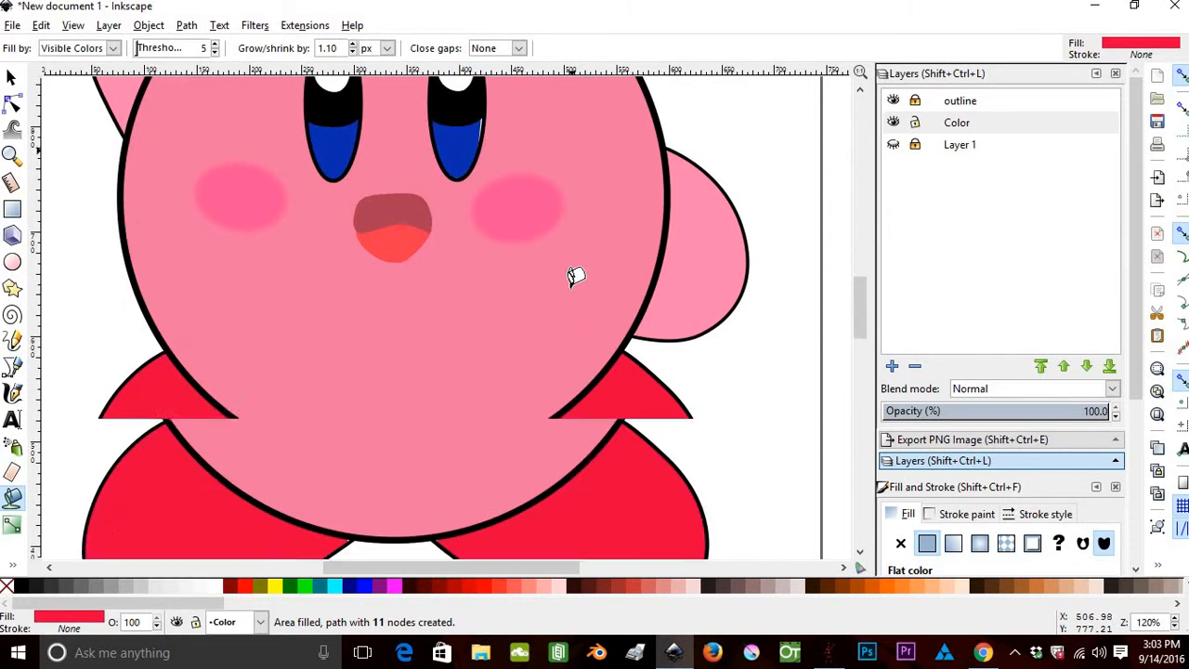
{"action": "left_click", "coordinate": [896, 149]}
{"action": "left_click", "coordinate": [893, 123]}
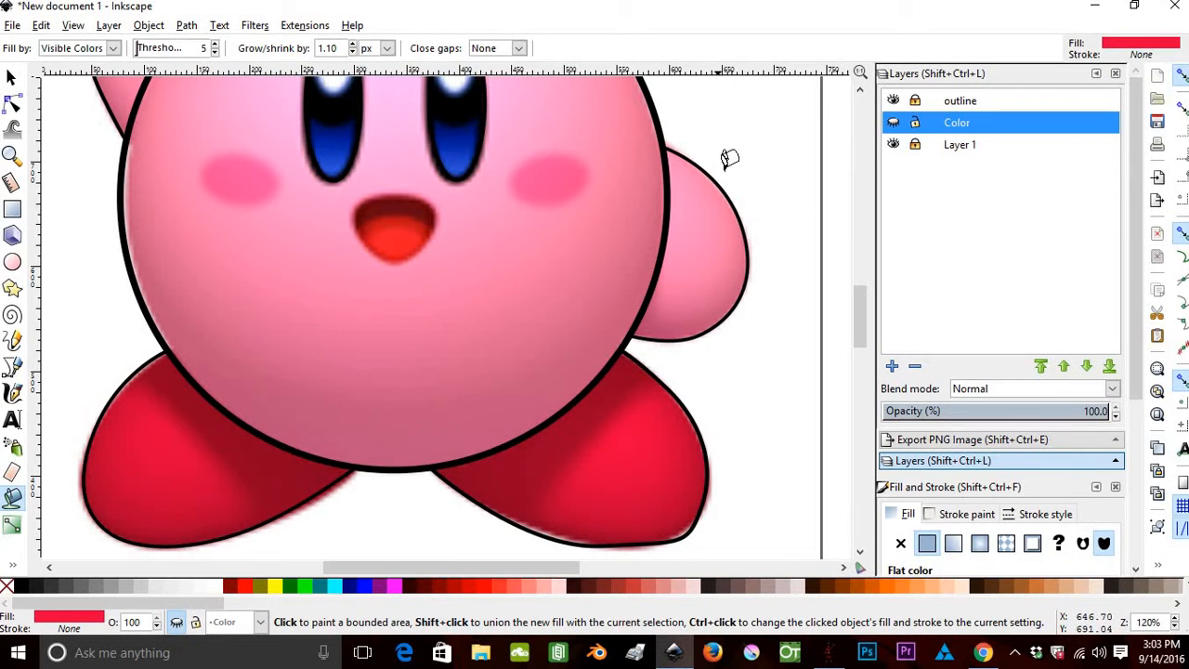
Make the Color layer visible again and set its opacity to 27.1% for tracing the foot shading with the Bezier tool.
{"action": "left_click", "coordinate": [12, 367]}
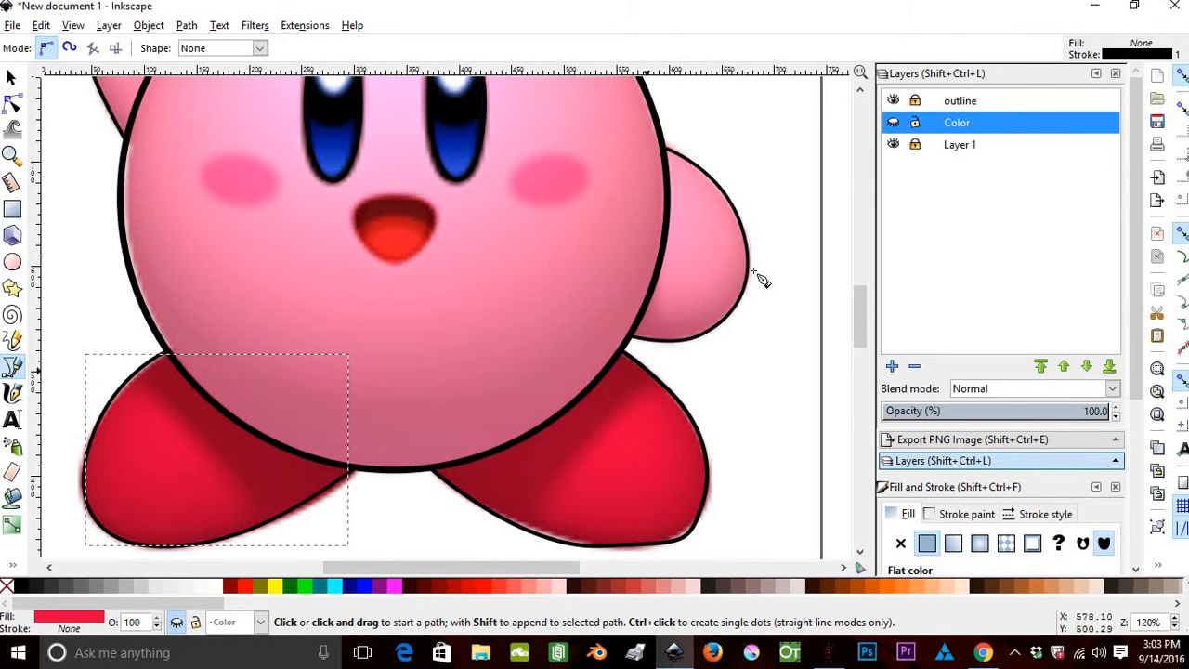
{"action": "left_click", "coordinate": [659, 385]}
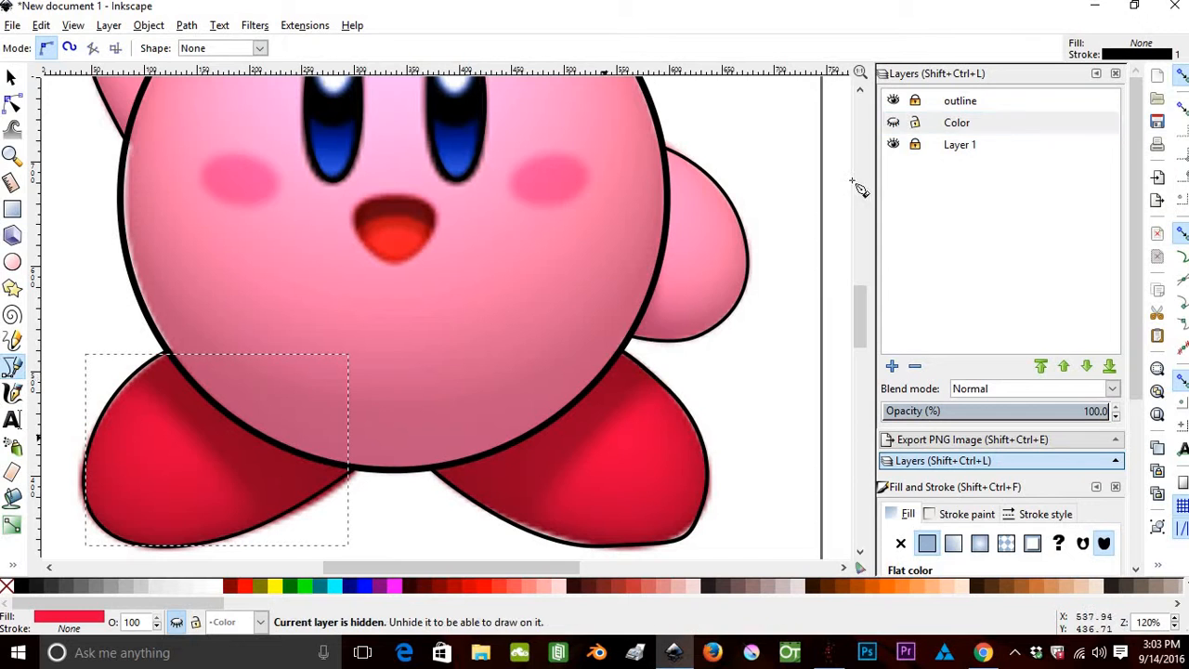
{"action": "left_click", "coordinate": [894, 124]}
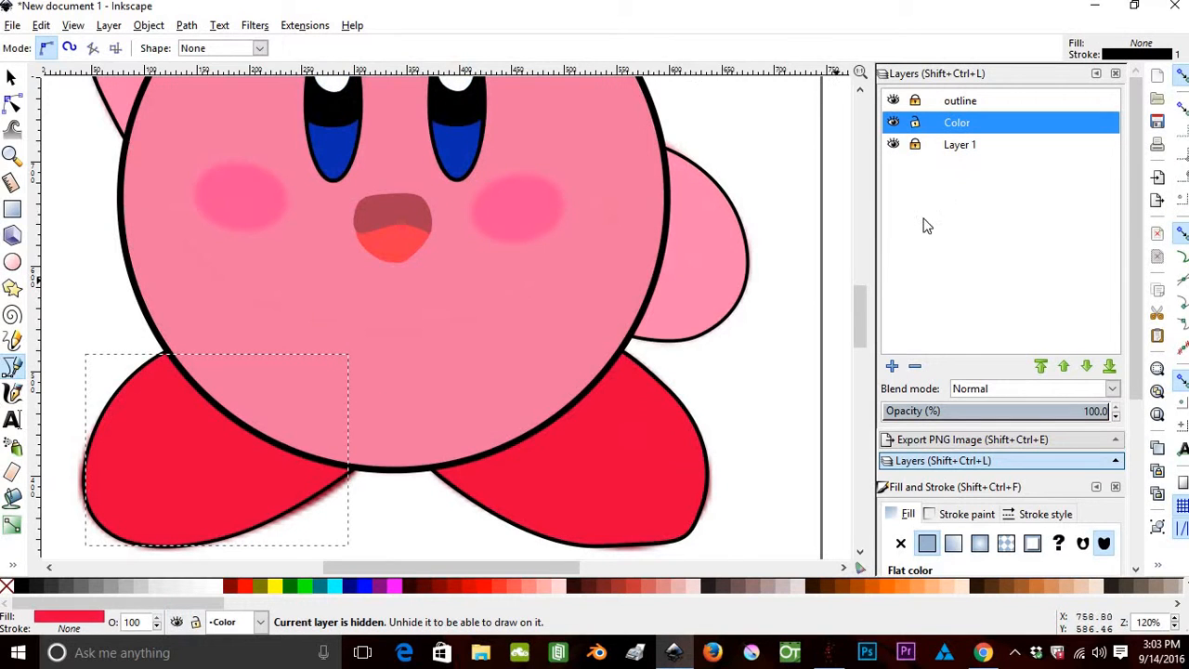
{"action": "left_click_drag", "start_coordinate": [1011, 410], "coordinate": [948, 410]}
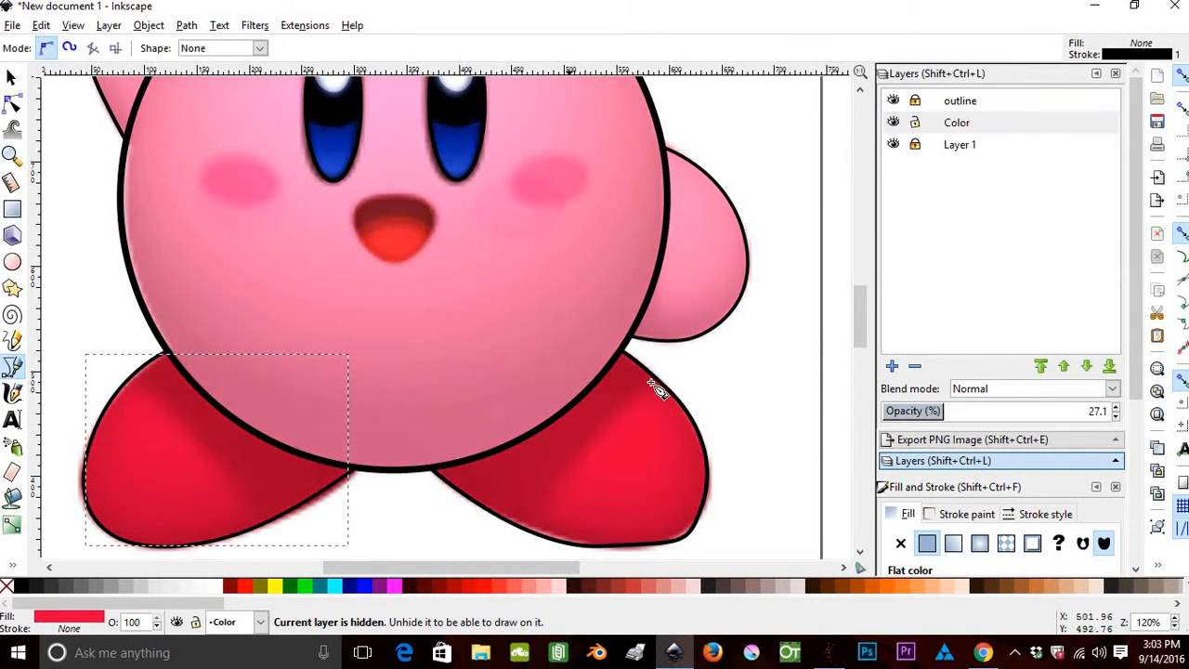
Draw a closed Bezier path around the dark shaded area of the right foot, following its lower outline and the body's edge.
{"action": "left_click", "coordinate": [652, 378]}
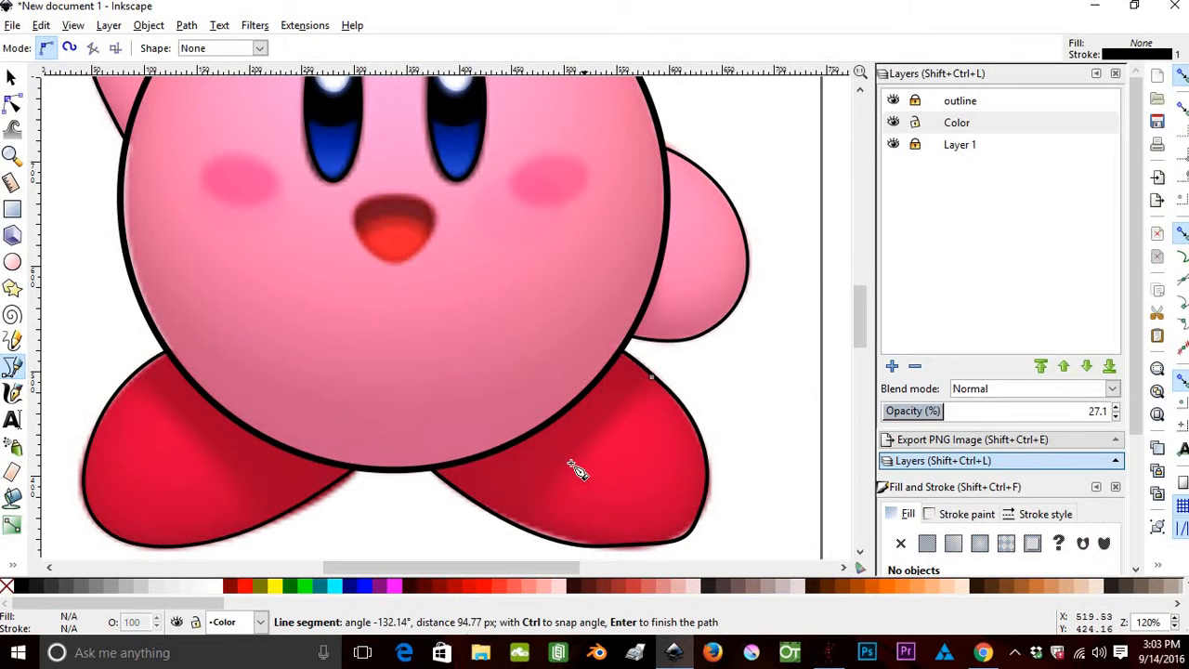
{"action": "left_click_drag", "start_coordinate": [573, 457], "coordinate": [582, 540]}
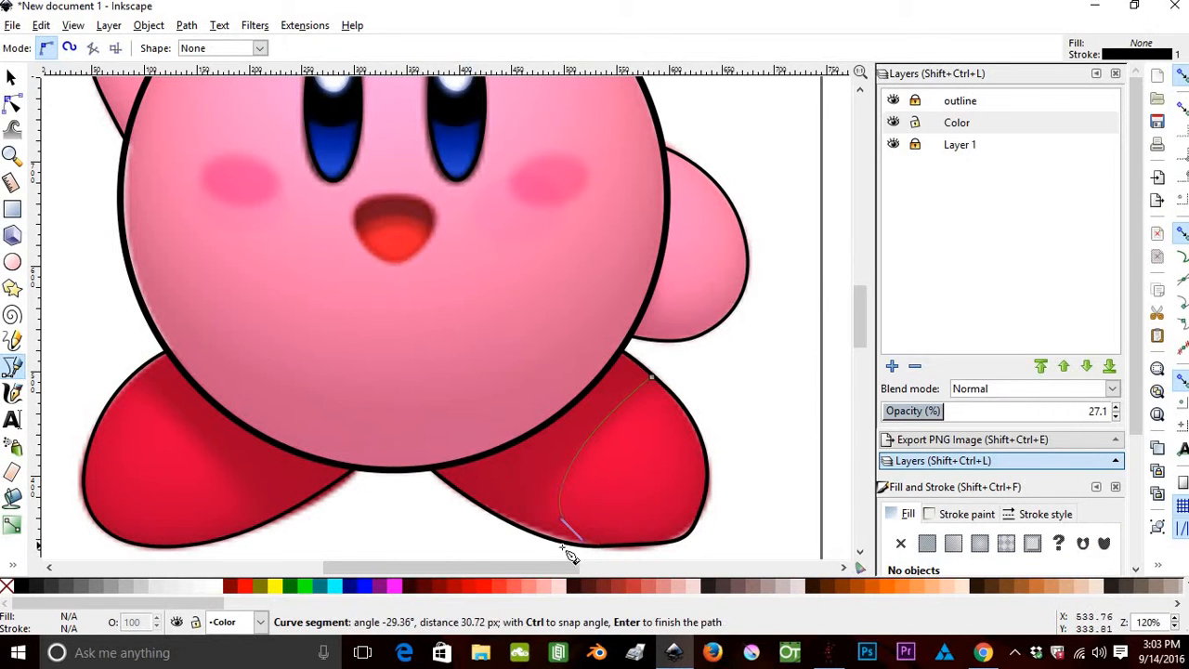
{"action": "left_click_drag", "start_coordinate": [501, 526], "coordinate": [469, 502]}
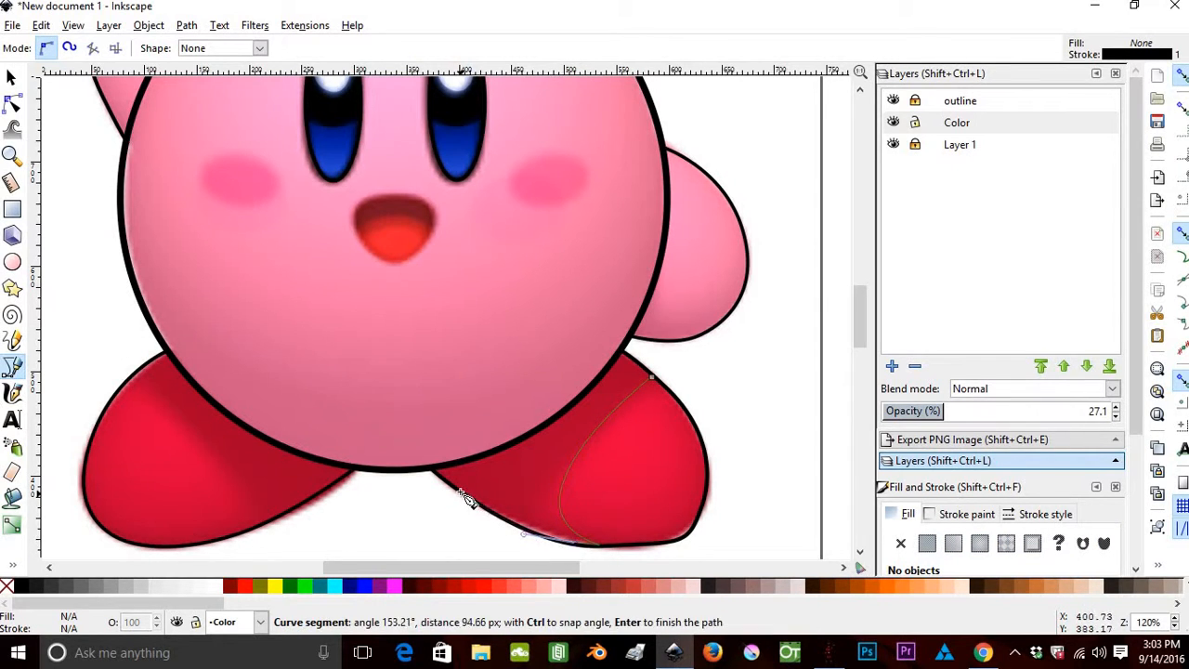
{"action": "left_click", "coordinate": [461, 492]}
{"action": "left_click", "coordinate": [431, 468]}
{"action": "left_click_drag", "start_coordinate": [536, 426], "coordinate": [615, 363]}
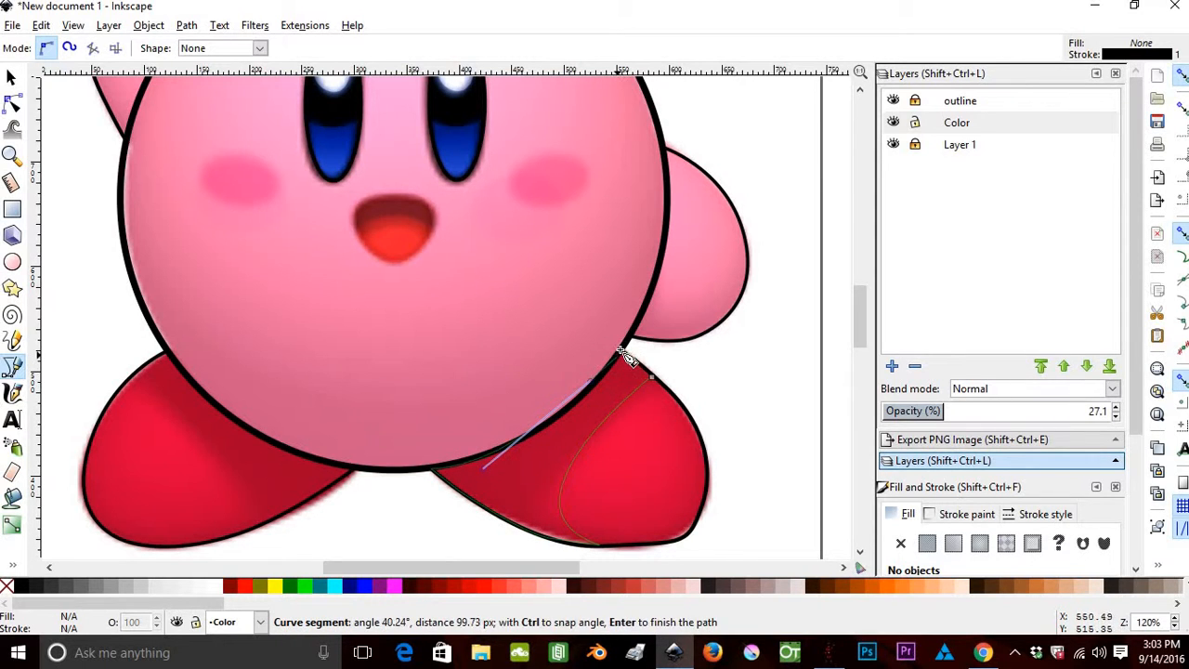
{"action": "left_click", "coordinate": [623, 355]}
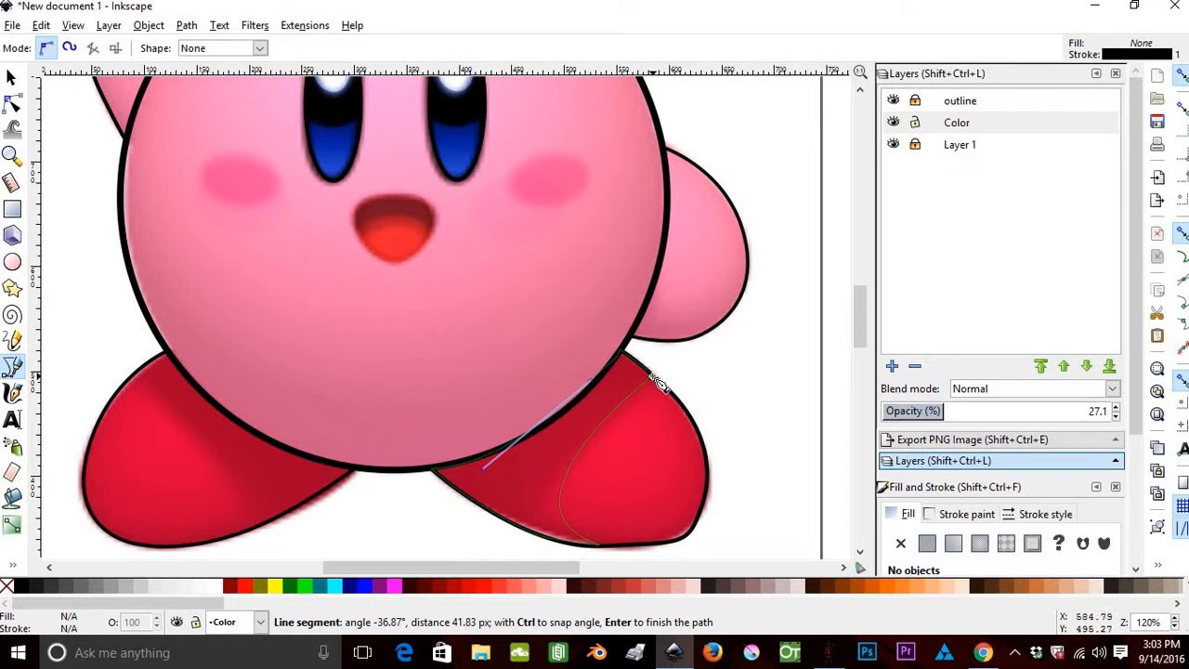
{"action": "left_click", "coordinate": [653, 380]}
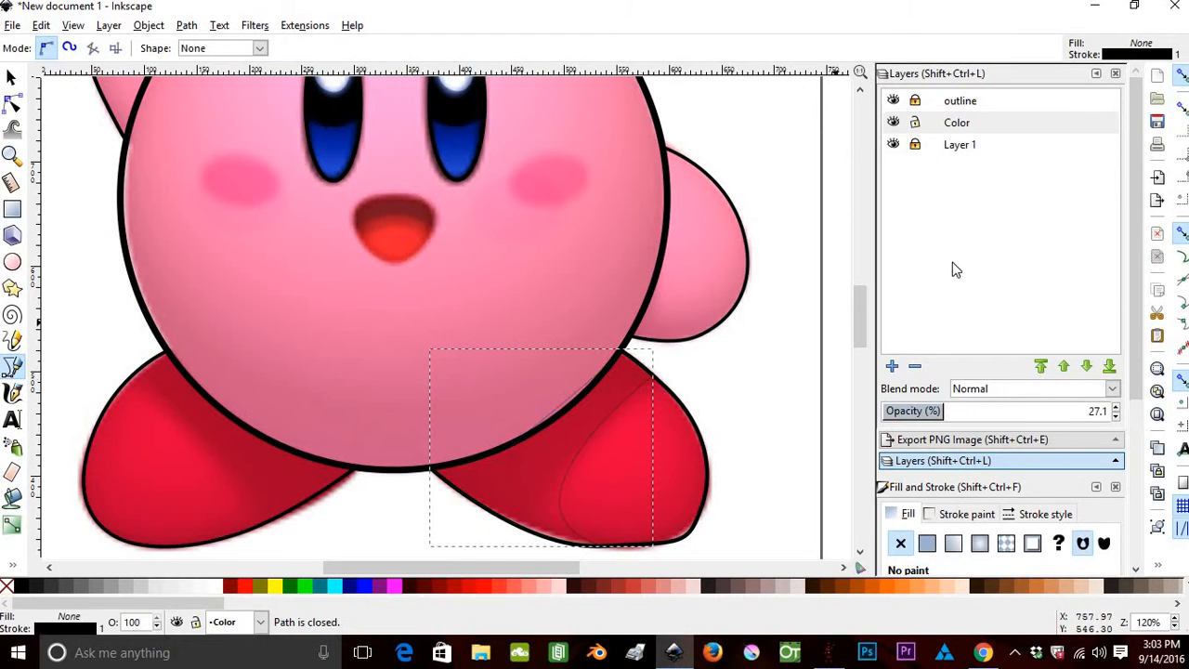
Remove the foot shadow path's stroke and give it a flat black fill.
{"action": "left_click", "coordinate": [962, 514]}
{"action": "left_click", "coordinate": [900, 543]}
{"action": "left_click", "coordinate": [927, 545]}
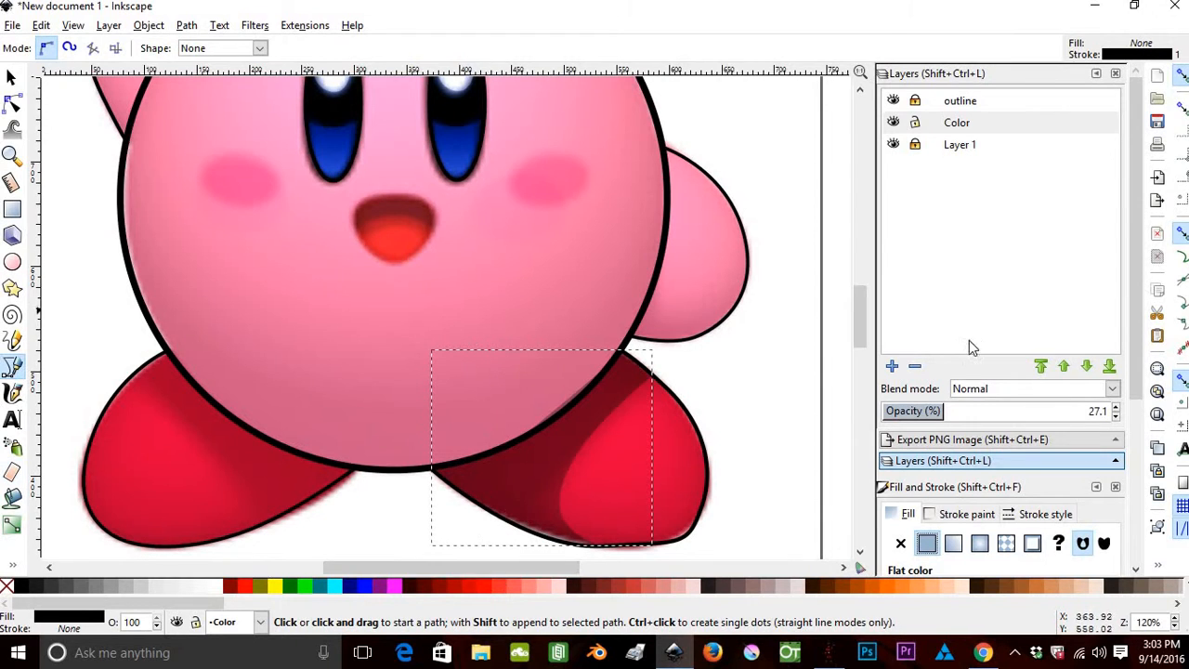
Raise the Color layer's opacity to 100% and curve the foot shadow's upper edge along the body outline by adjusting its smooth node.
{"action": "left_click_drag", "start_coordinate": [961, 413], "coordinate": [1114, 411]}
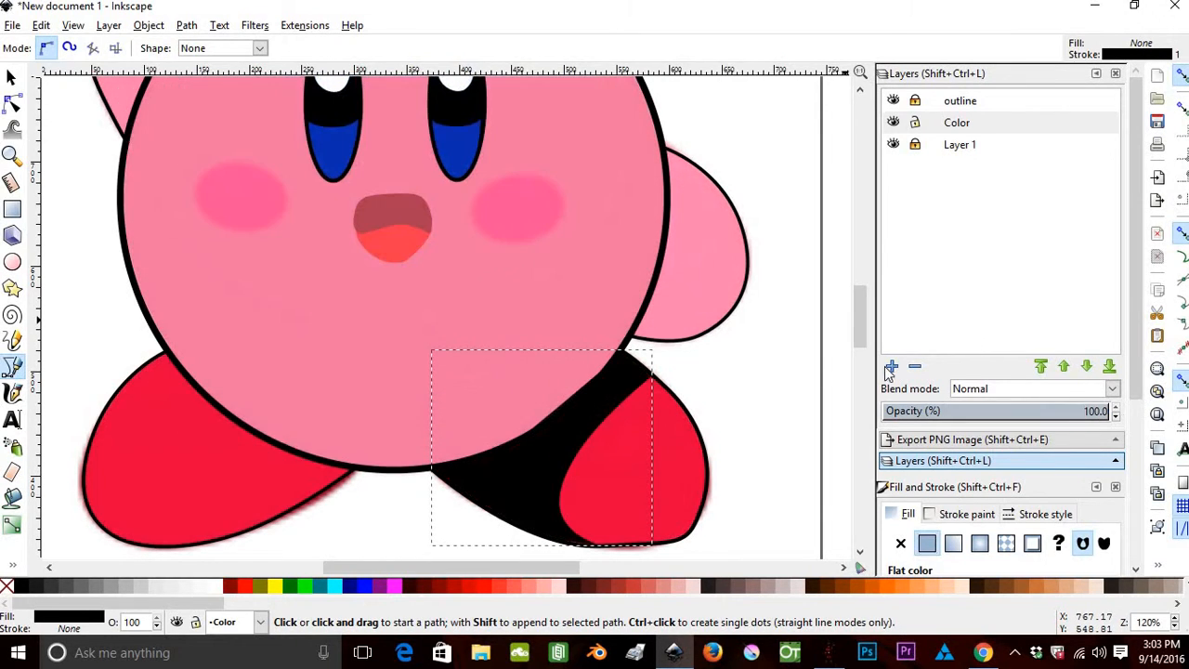
{"action": "key", "text": "s"}
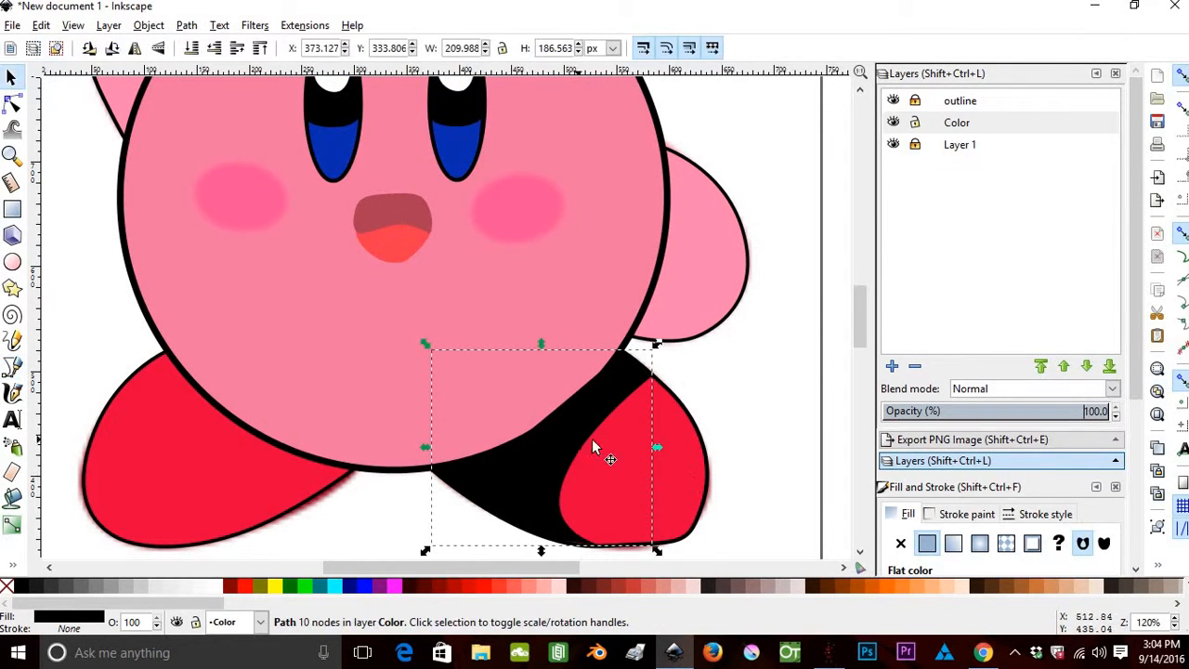
{"action": "left_click", "coordinate": [13, 104]}
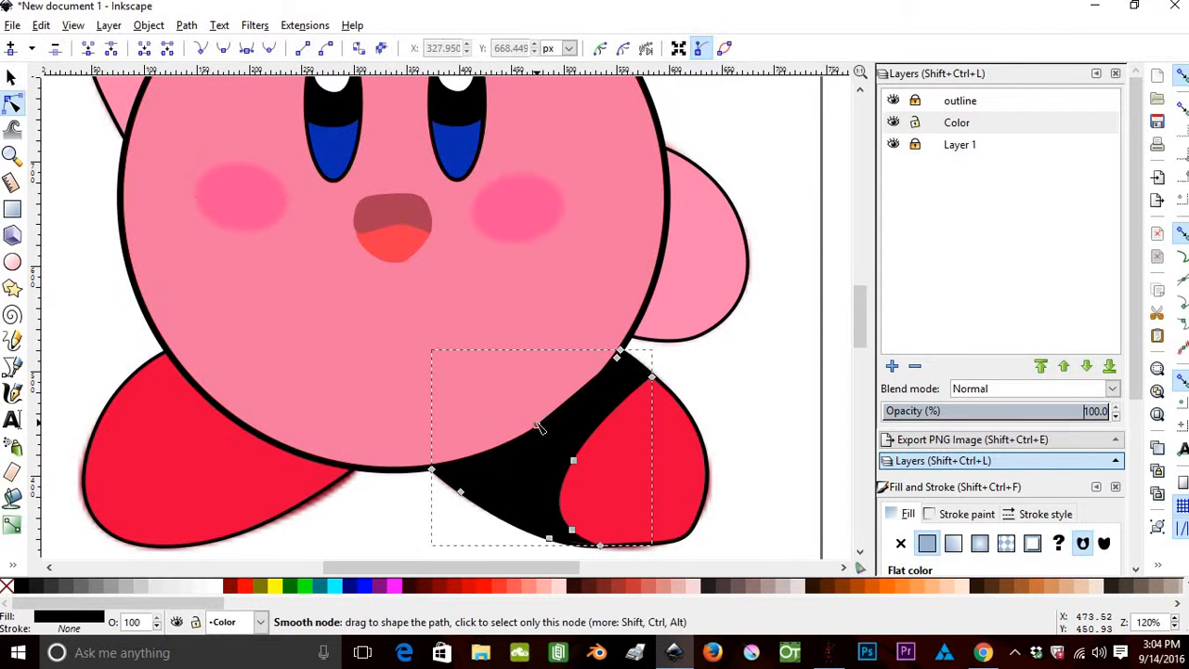
{"action": "left_click_drag", "start_coordinate": [538, 429], "coordinate": [538, 427]}
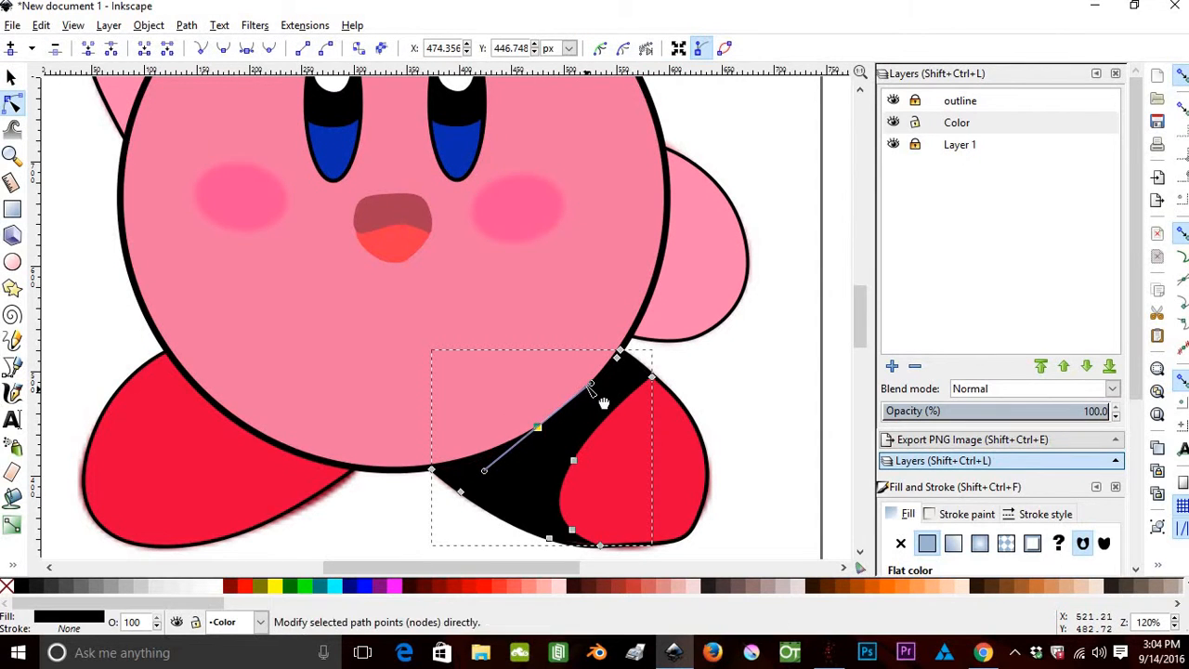
{"action": "left_click_drag", "start_coordinate": [591, 382], "coordinate": [600, 383]}
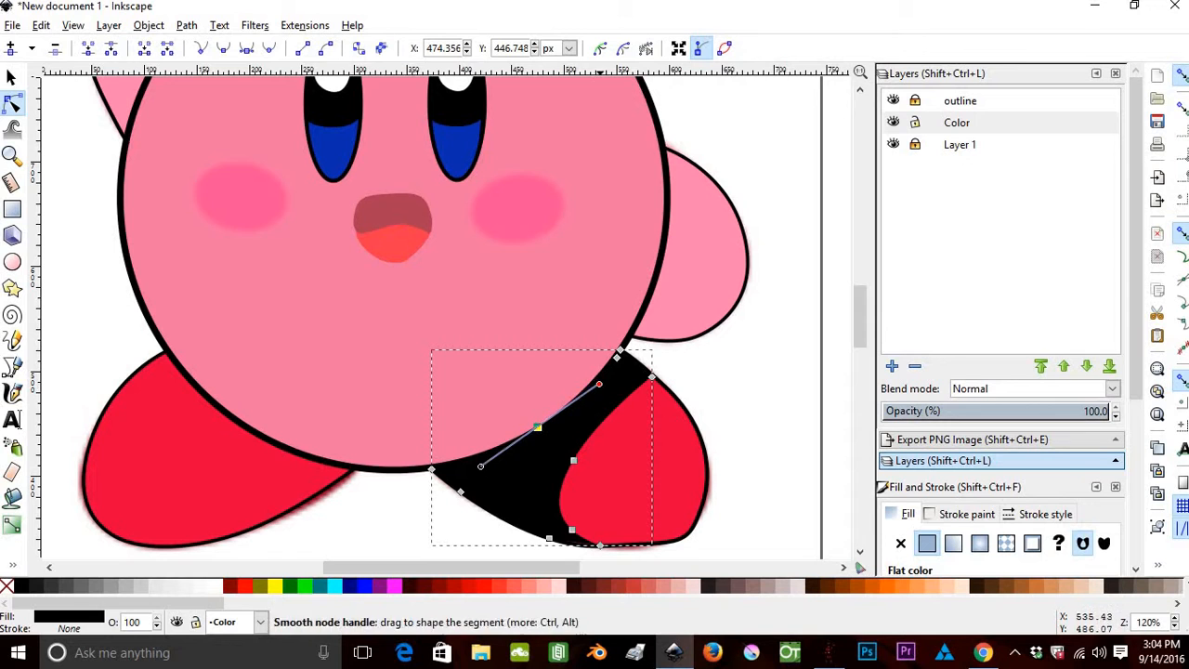
{"action": "left_click", "coordinate": [12, 78]}
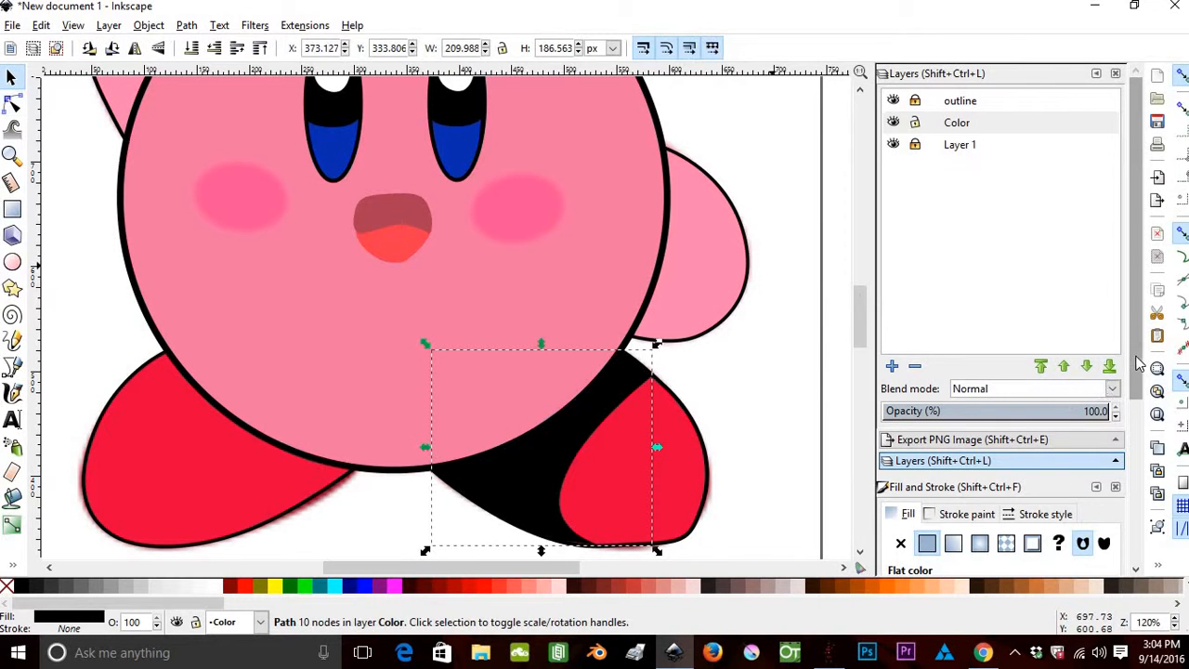
Set the right foot shadow's opacity to 34.9% and its blur to 8.5%.
{"action": "left_click_drag", "start_coordinate": [1137, 363], "coordinate": [1140, 531]}
{"action": "left_click", "coordinate": [975, 563]}
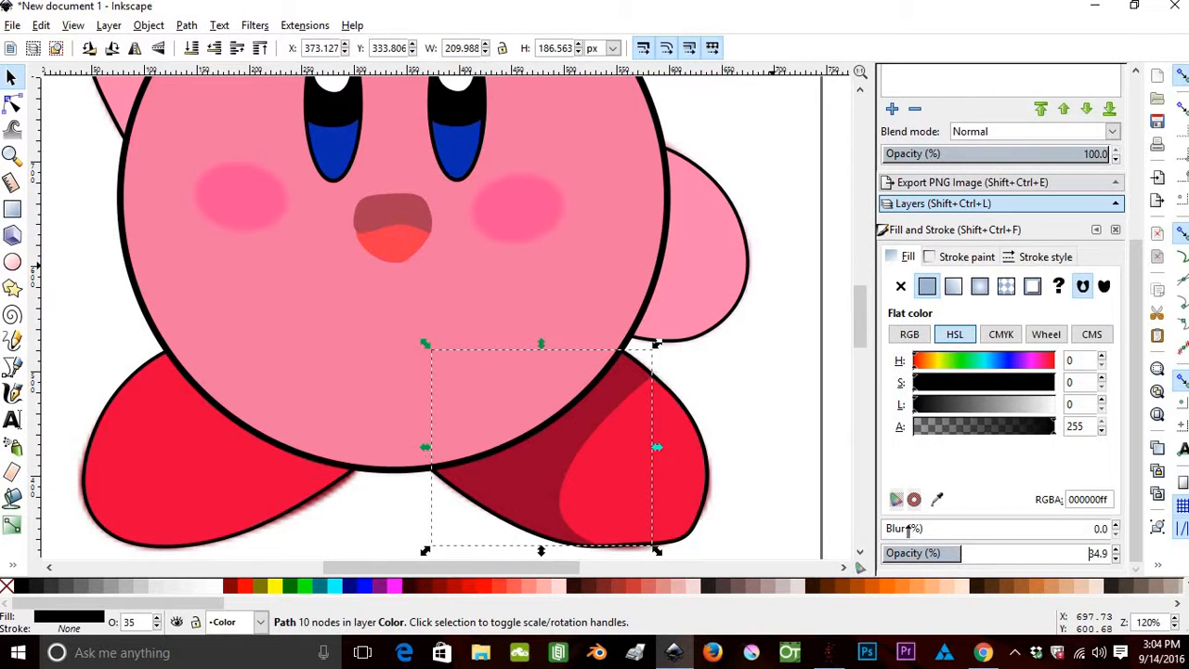
{"action": "mouse_move", "coordinate": [914, 527]}
{"action": "left_mouse_down"}
{"action": "mouse_move", "coordinate": [869, 541]}
{"action": "mouse_move", "coordinate": [1051, 518]}
{"action": "left_mouse_up"}
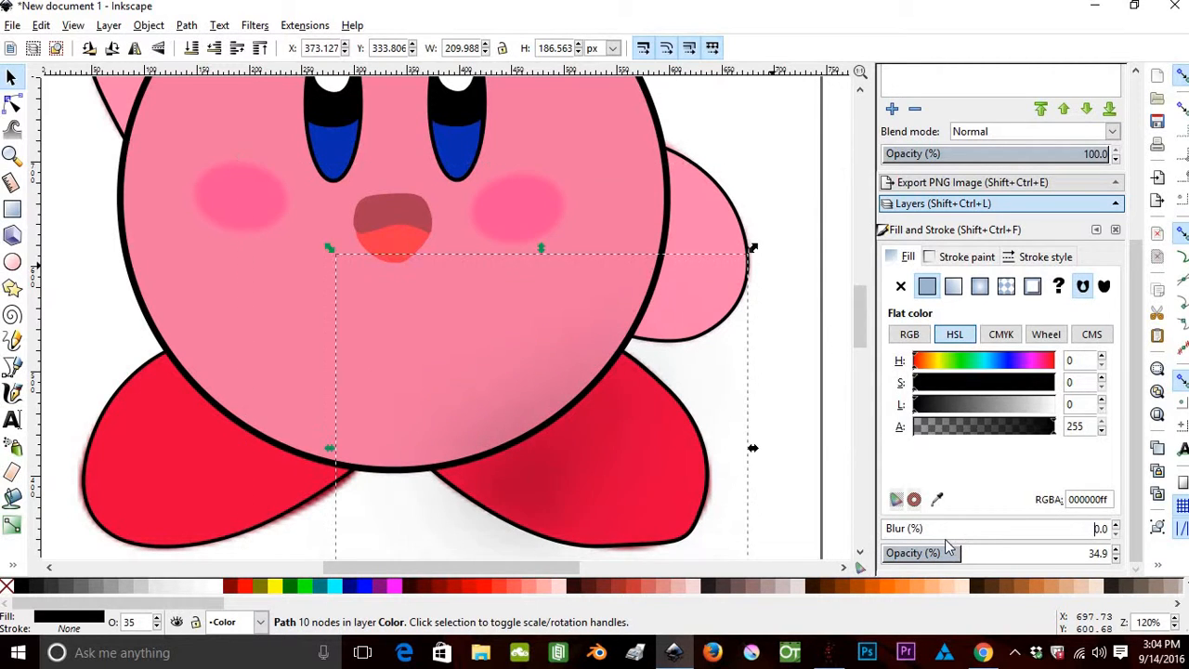
{"action": "left_click_drag", "start_coordinate": [901, 531], "coordinate": [901, 535]}
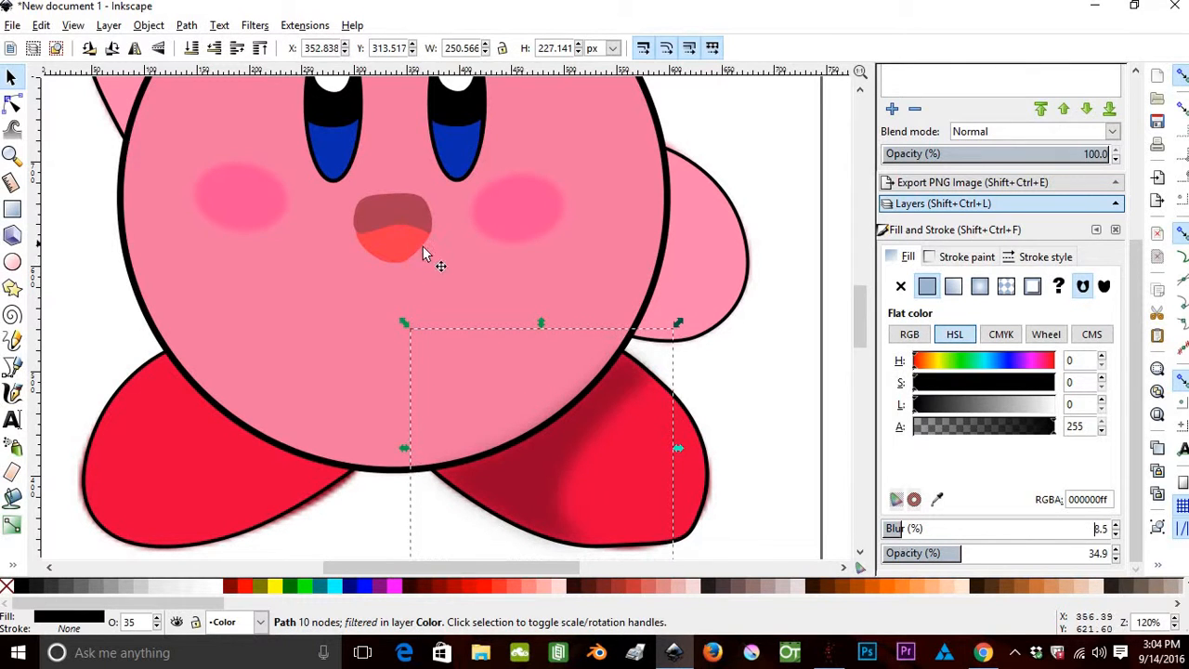
{"action": "scroll", "coordinate": [552, 328], "scroll_direction": "down", "scroll_amount": 3}
{"action": "scroll", "coordinate": [552, 328], "scroll_direction": "up", "scroll_amount": 3}
Lower the Color layer's opacity to 43% so the reference shading can be traced.
{"action": "scroll", "coordinate": [1003, 116], "scroll_direction": "up", "scroll_amount": 5}
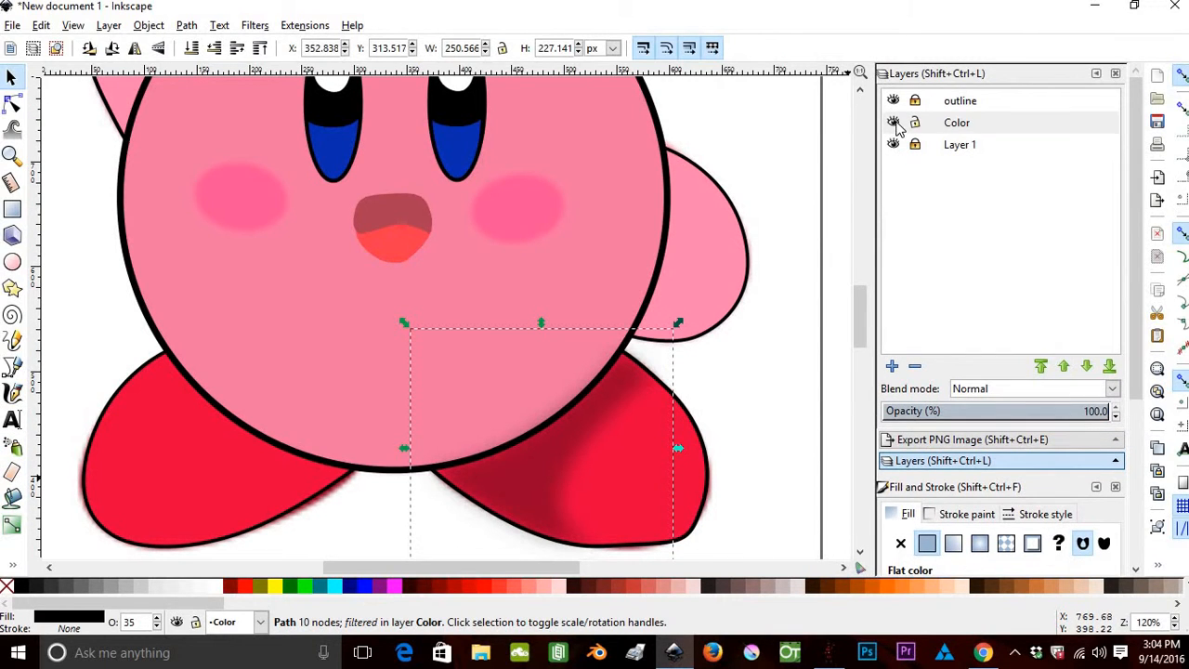
{"action": "left_click", "coordinate": [898, 124]}
{"action": "left_click_drag", "start_coordinate": [996, 414], "coordinate": [979, 415]}
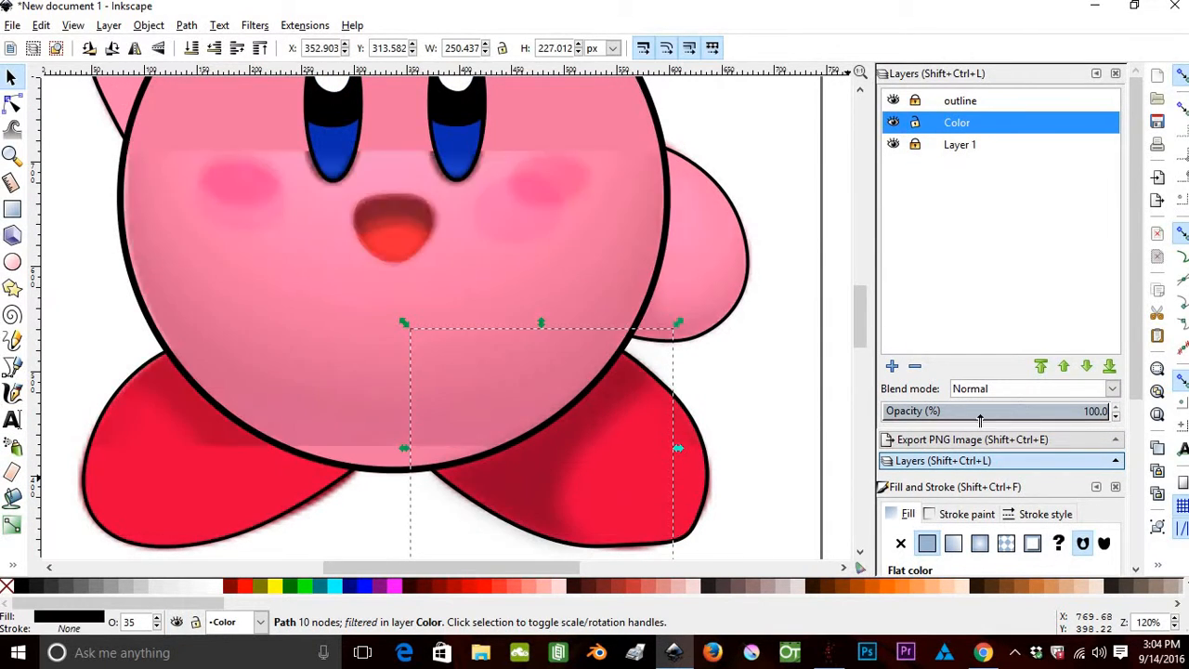
Draw a closed Bezier path around the dark shaded area of the left foot, along its lower outline and the body's edge.
{"action": "left_click", "coordinate": [12, 366]}
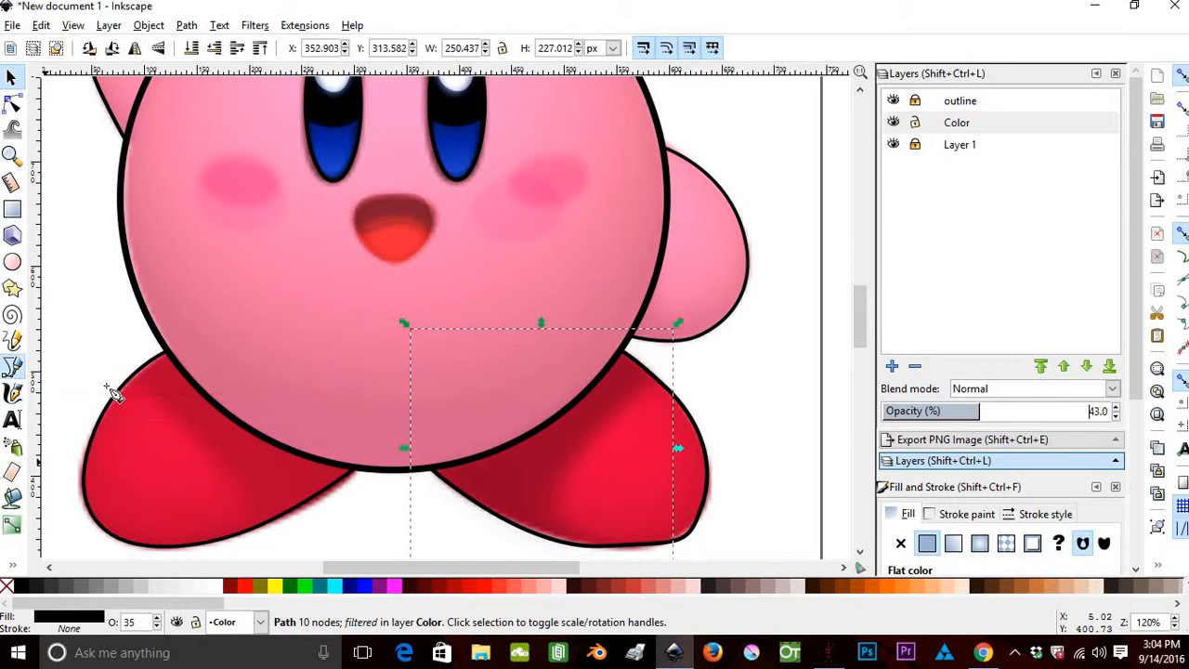
{"action": "left_click", "coordinate": [132, 379]}
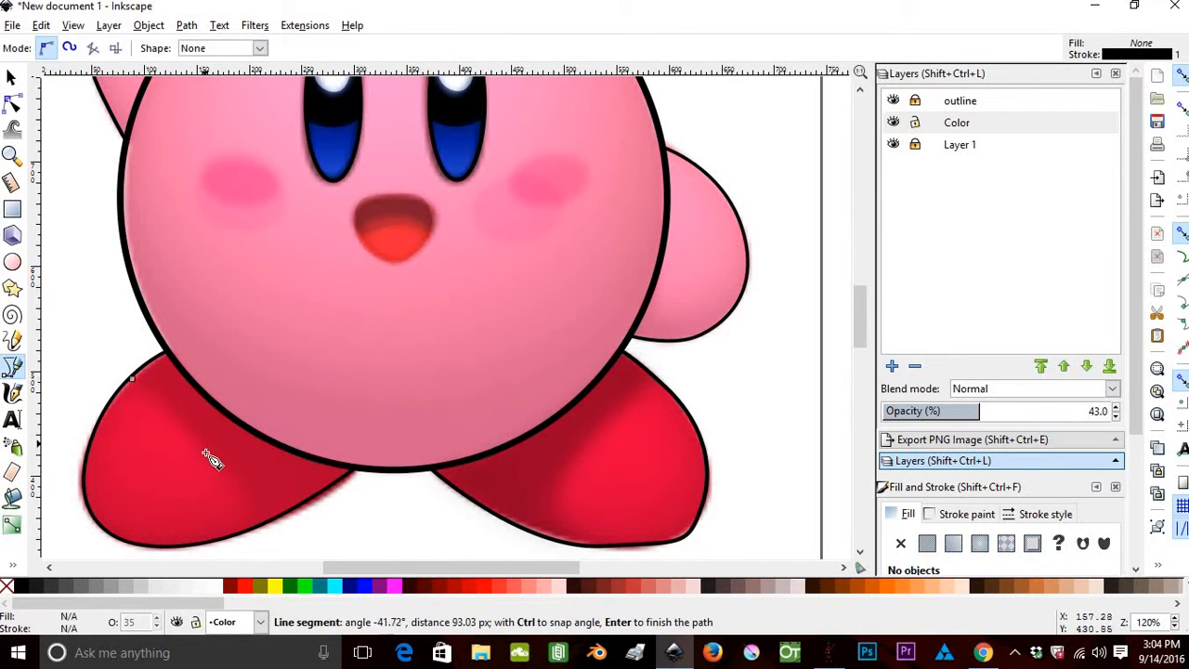
{"action": "left_click_drag", "start_coordinate": [210, 459], "coordinate": [221, 531]}
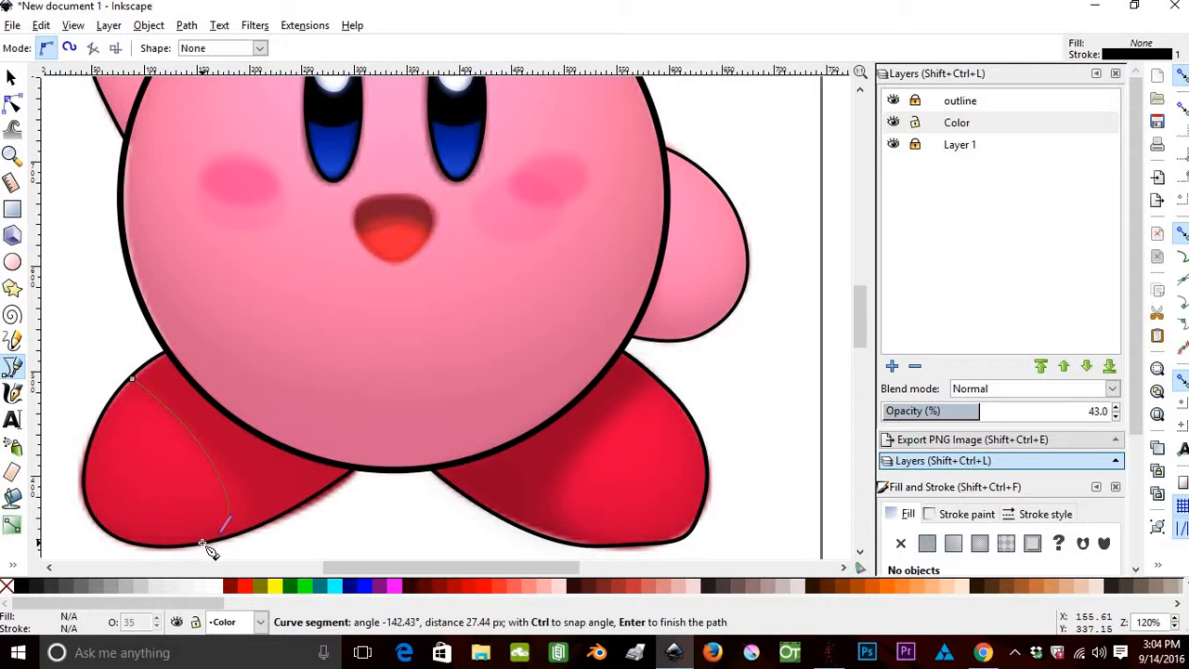
{"action": "left_click_drag", "start_coordinate": [296, 513], "coordinate": [337, 496]}
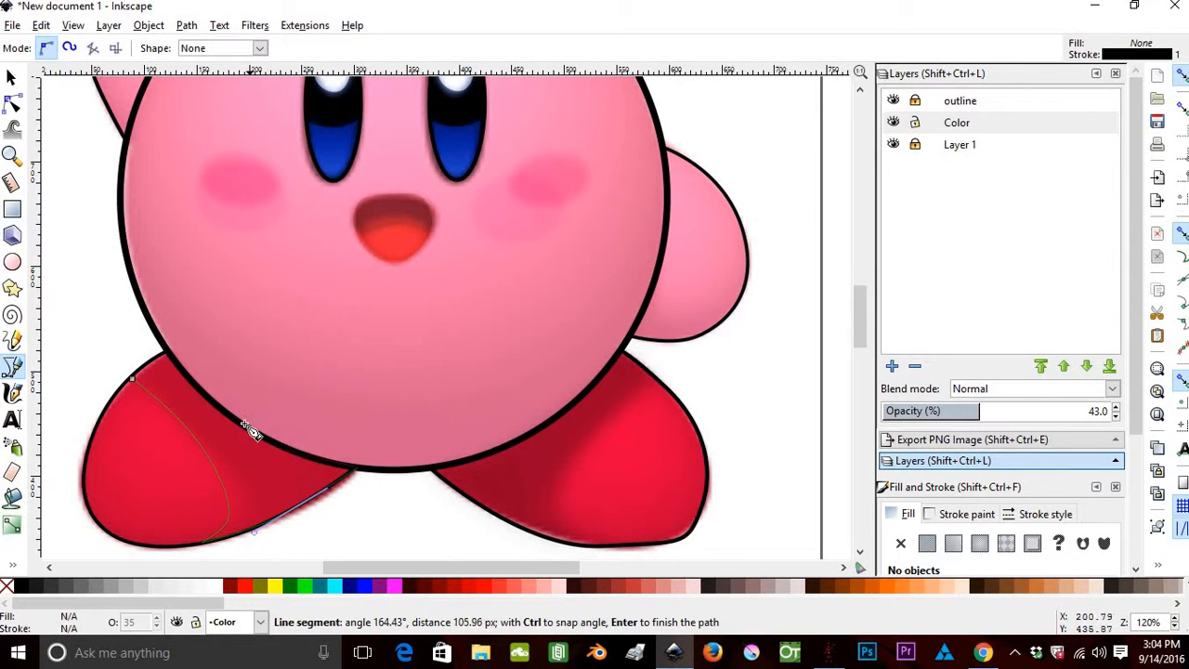
{"action": "left_click_drag", "start_coordinate": [246, 425], "coordinate": [133, 386]}
{"action": "left_click", "coordinate": [167, 361]}
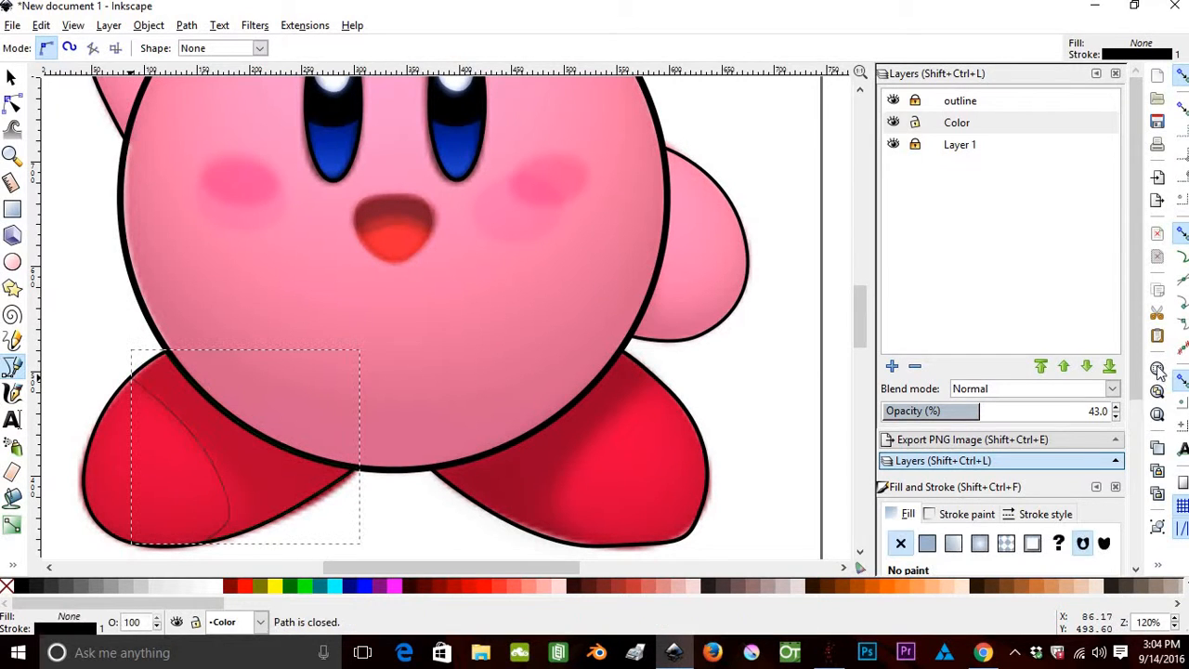
Style the left foot shadow with no stroke, a flat black fill, 8.9% blur and 38.8% opacity.
{"action": "left_click", "coordinate": [964, 514]}
{"action": "left_click", "coordinate": [900, 544]}
{"action": "left_click", "coordinate": [902, 513]}
{"action": "left_click", "coordinate": [927, 543]}
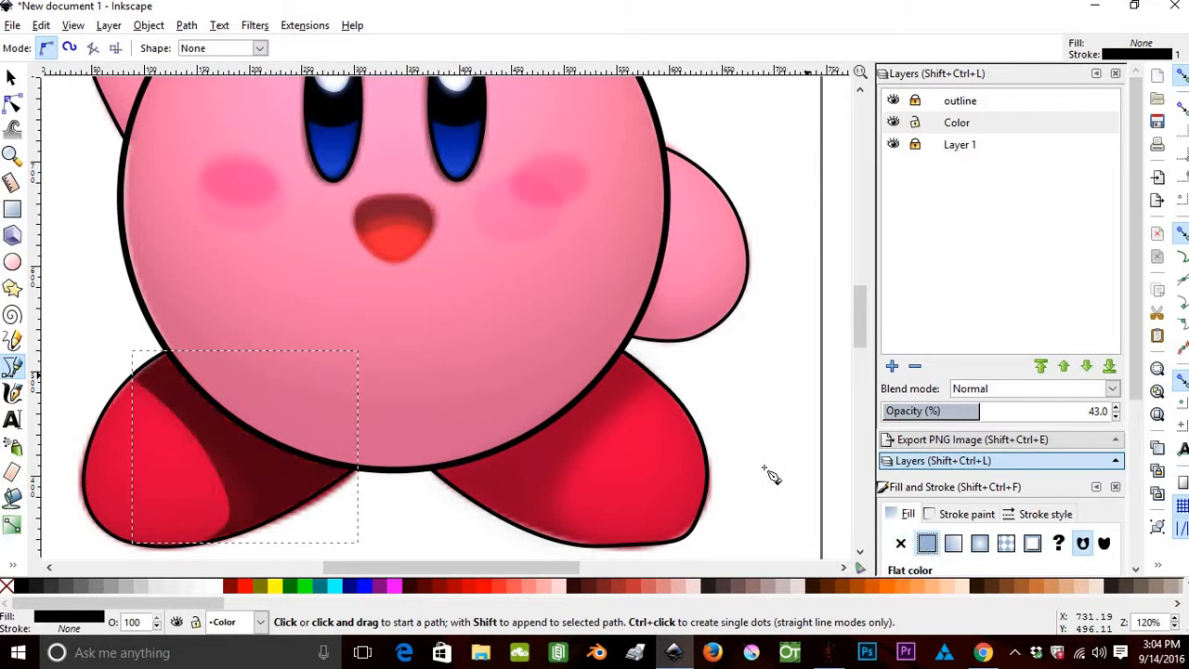
{"action": "scroll", "coordinate": [1141, 455], "scroll_direction": "down", "scroll_amount": 5}
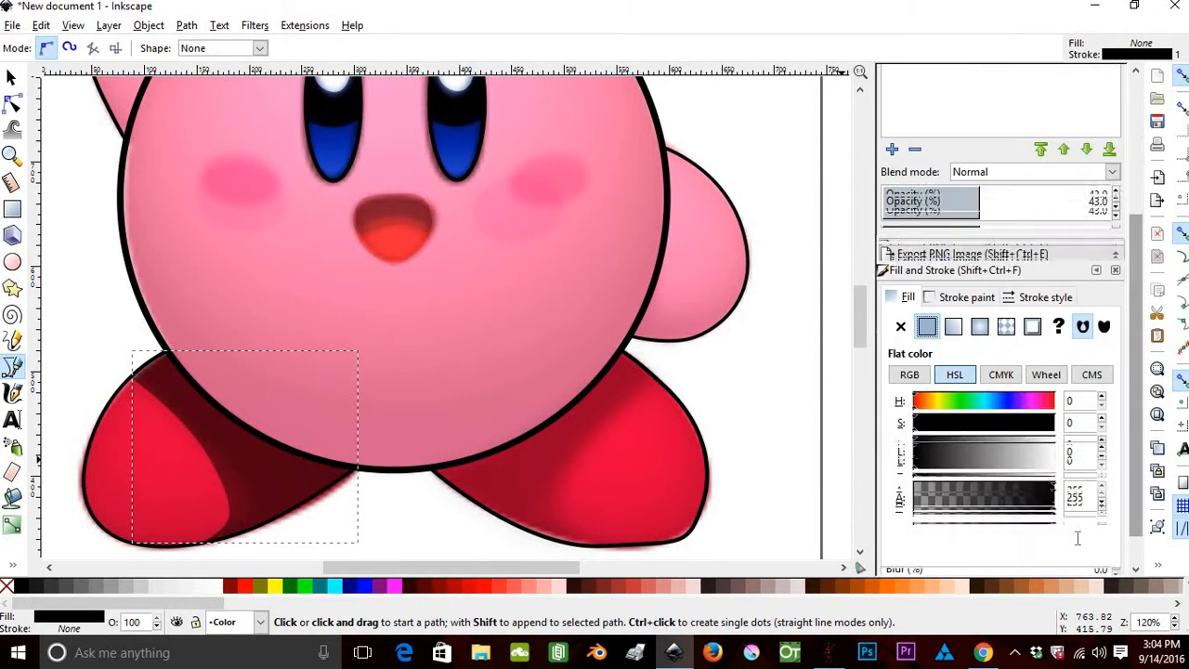
{"action": "scroll", "coordinate": [911, 529], "scroll_direction": "down", "scroll_amount": 2}
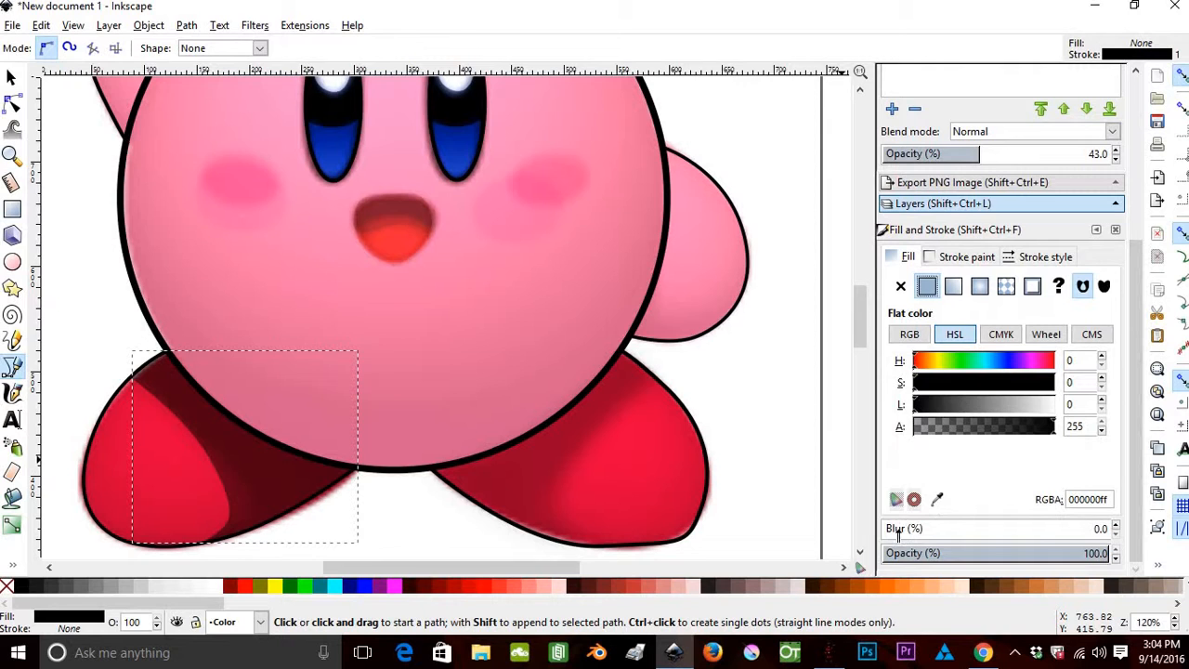
{"action": "left_click_drag", "start_coordinate": [898, 529], "coordinate": [901, 530]}
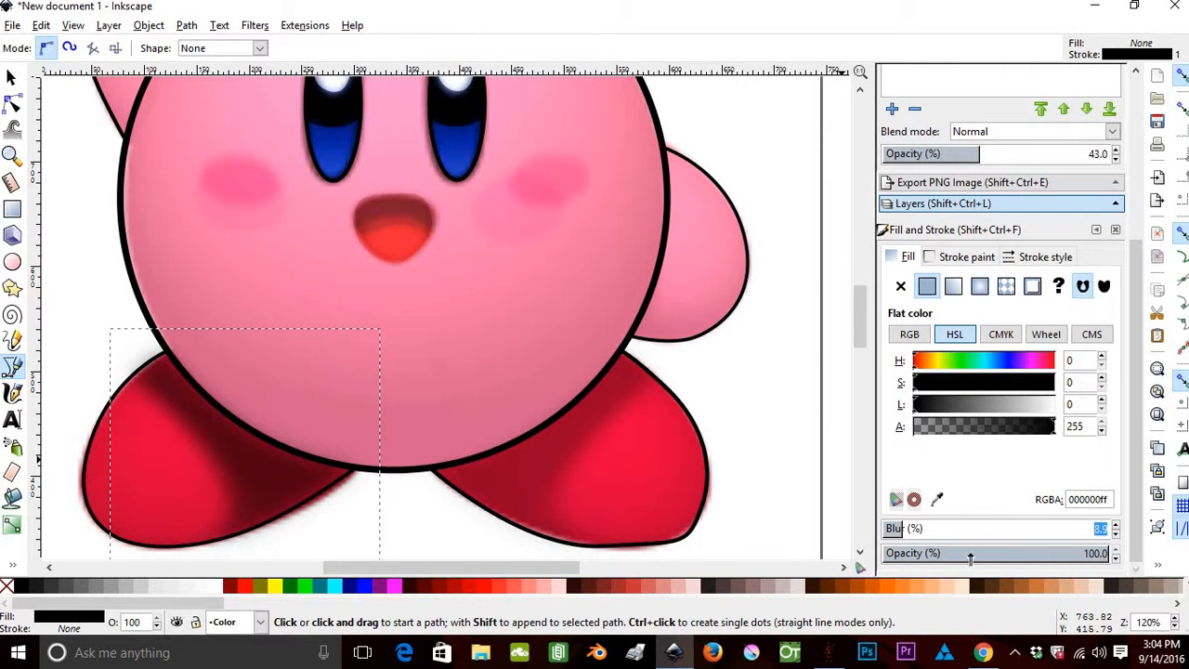
{"action": "left_click", "coordinate": [967, 555]}
Draw a closed Bezier path around the shaded outer and lower edge of the right arm, ending at the body's outline.
{"action": "scroll", "coordinate": [464, 330], "scroll_direction": "up", "scroll_amount": 6}
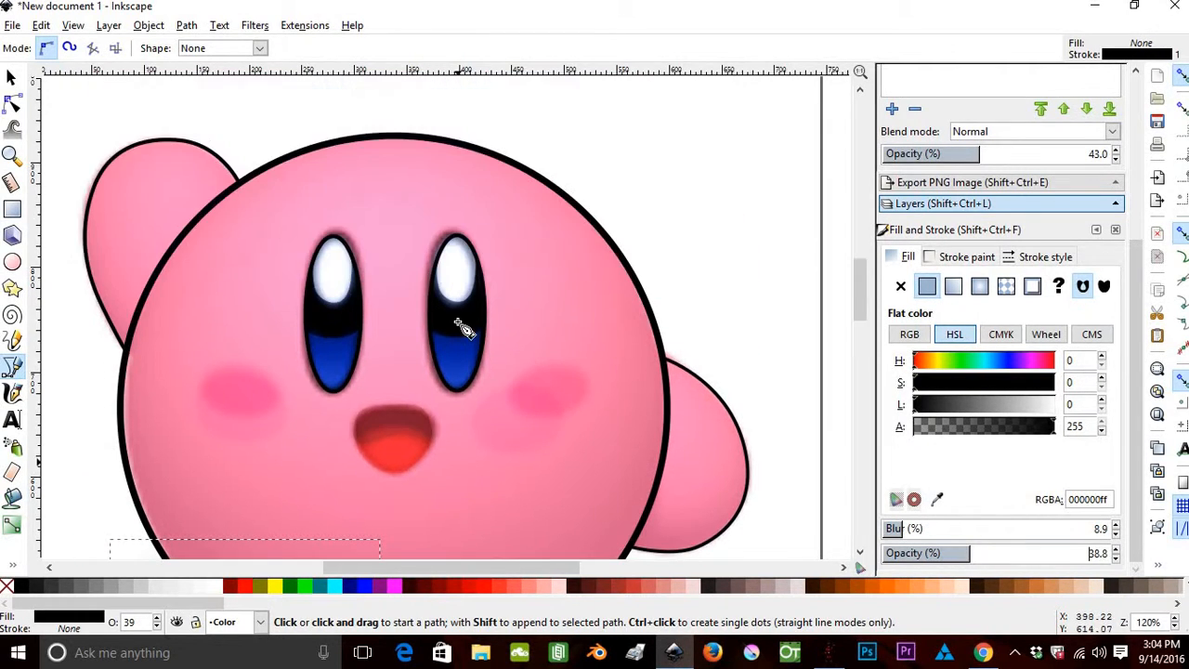
{"action": "scroll", "coordinate": [456, 325], "scroll_direction": "down", "scroll_amount": 4}
{"action": "scroll", "coordinate": [164, 229], "scroll_direction": "up", "scroll_amount": 3}
{"action": "scroll", "coordinate": [521, 337], "scroll_direction": "down", "scroll_amount": 3}
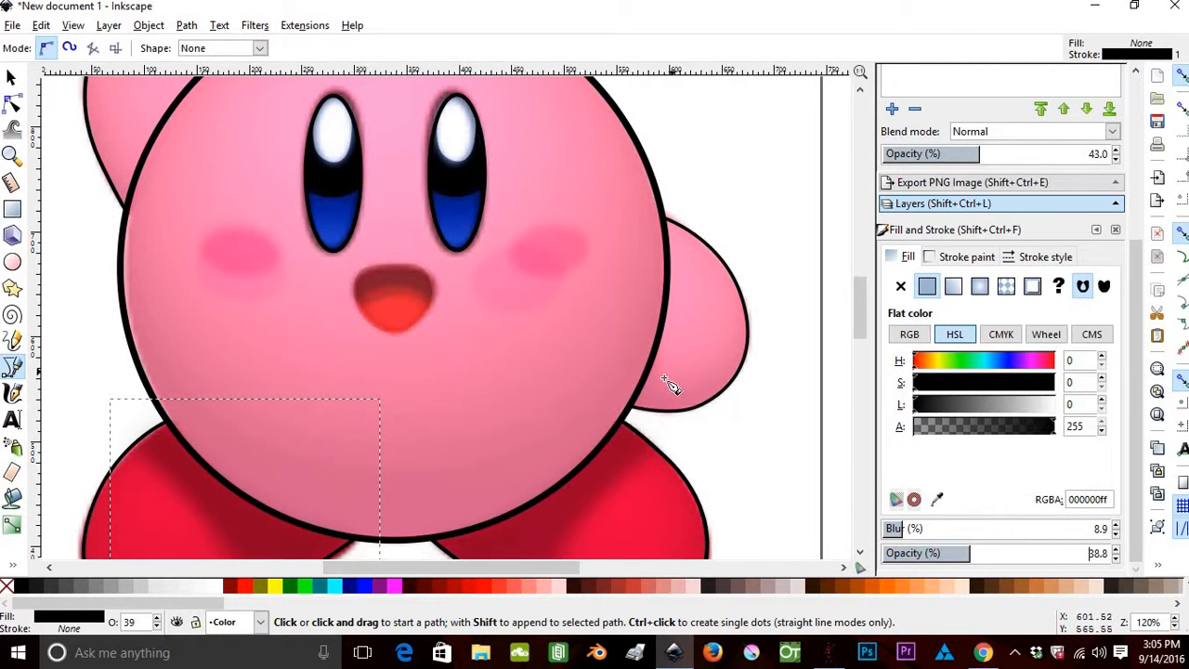
{"action": "left_click", "coordinate": [645, 381]}
{"action": "left_click_drag", "start_coordinate": [709, 368], "coordinate": [740, 371]}
{"action": "left_click", "coordinate": [726, 280]}
{"action": "left_click", "coordinate": [739, 373]}
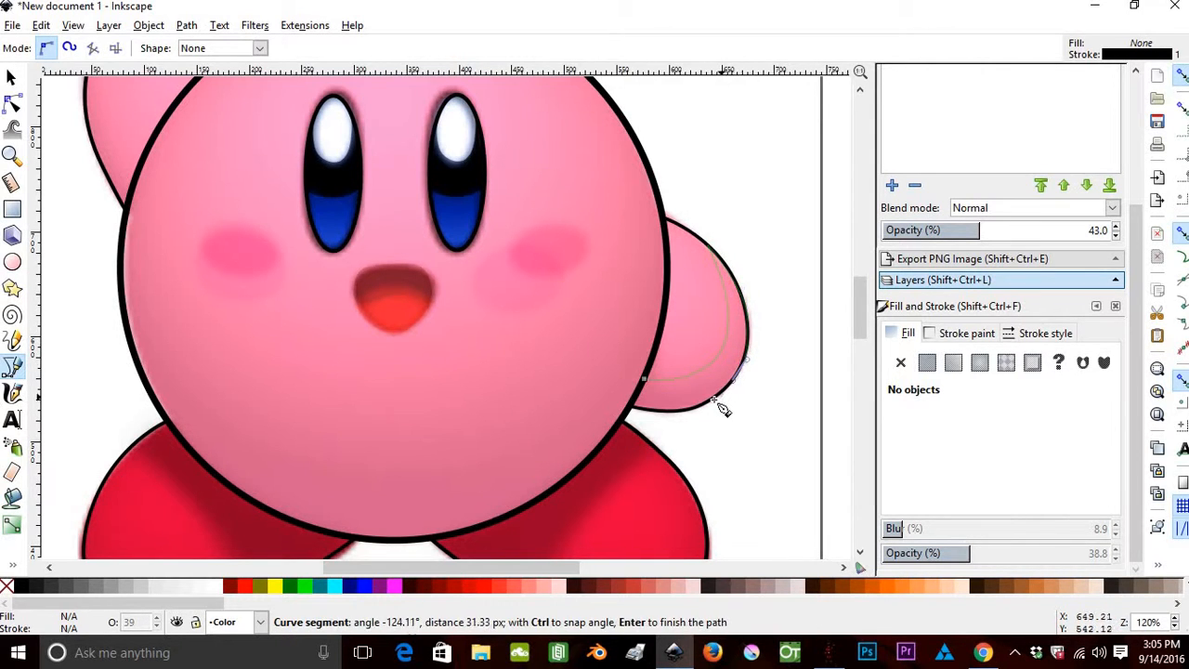
{"action": "left_click", "coordinate": [688, 417]}
{"action": "left_click_drag", "start_coordinate": [656, 412], "coordinate": [651, 415]}
{"action": "left_click", "coordinate": [643, 387]}
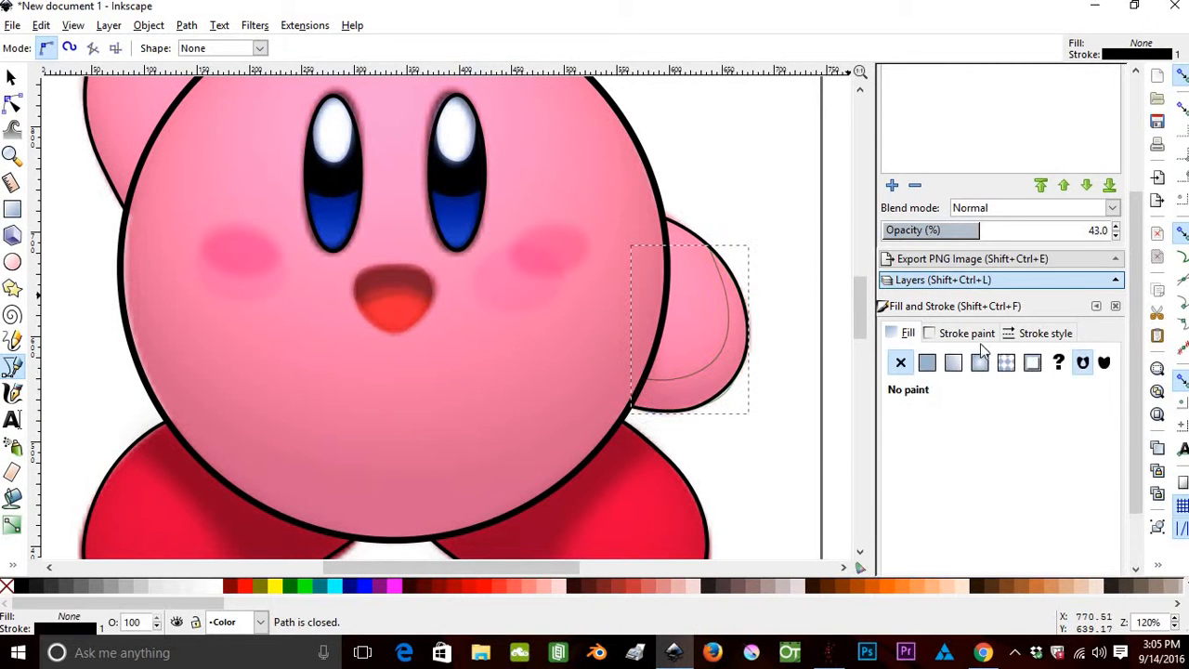
Style the right arm shadow with no stroke, a flat black fill, 54.3% opacity and 7.4% blur.
{"action": "left_click", "coordinate": [936, 336]}
{"action": "left_click", "coordinate": [900, 362]}
{"action": "left_click", "coordinate": [905, 335]}
{"action": "left_click", "coordinate": [926, 362]}
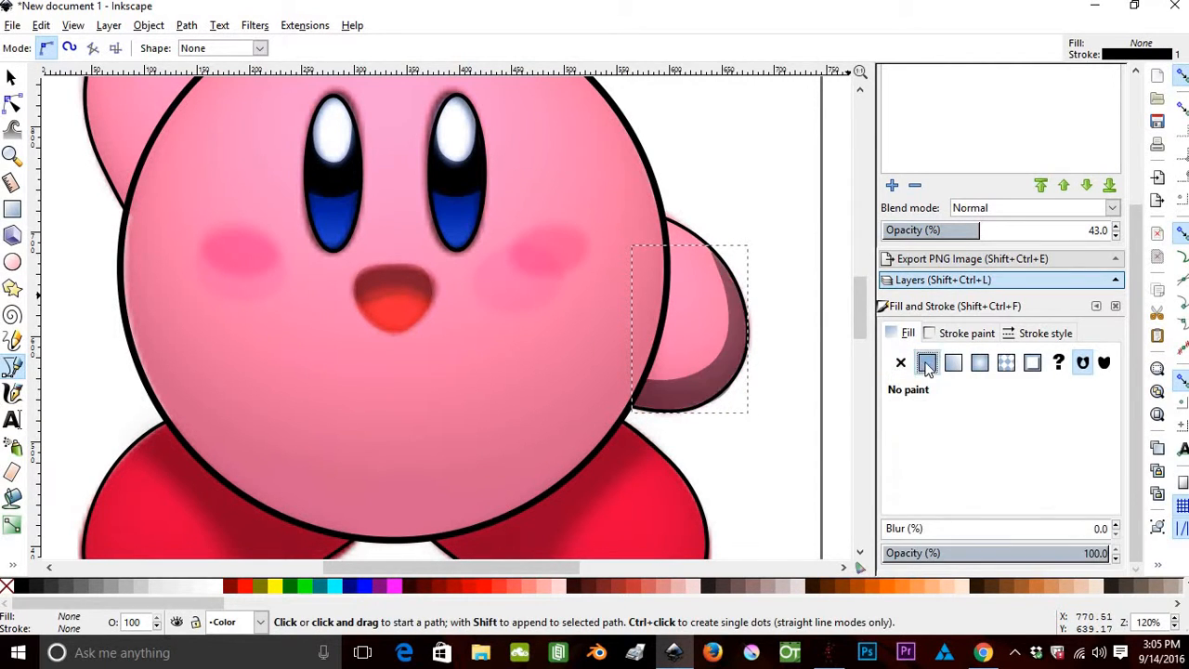
{"action": "scroll", "coordinate": [1138, 452], "scroll_direction": "down", "scroll_amount": 2}
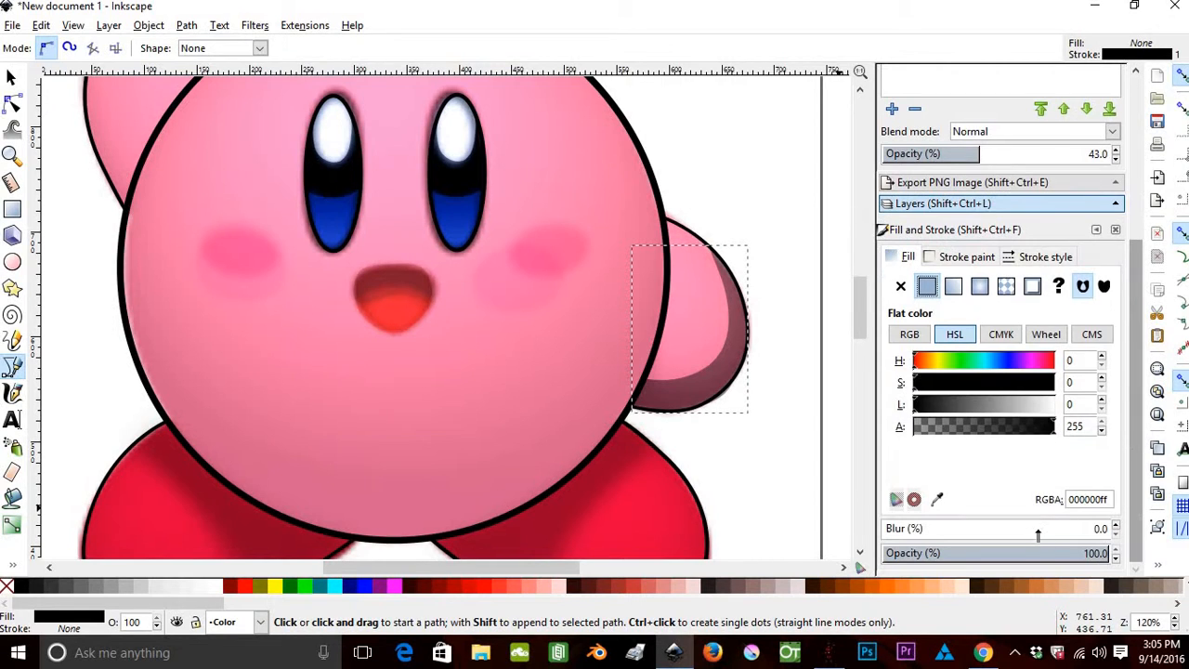
{"action": "left_click_drag", "start_coordinate": [1006, 560], "coordinate": [898, 532]}
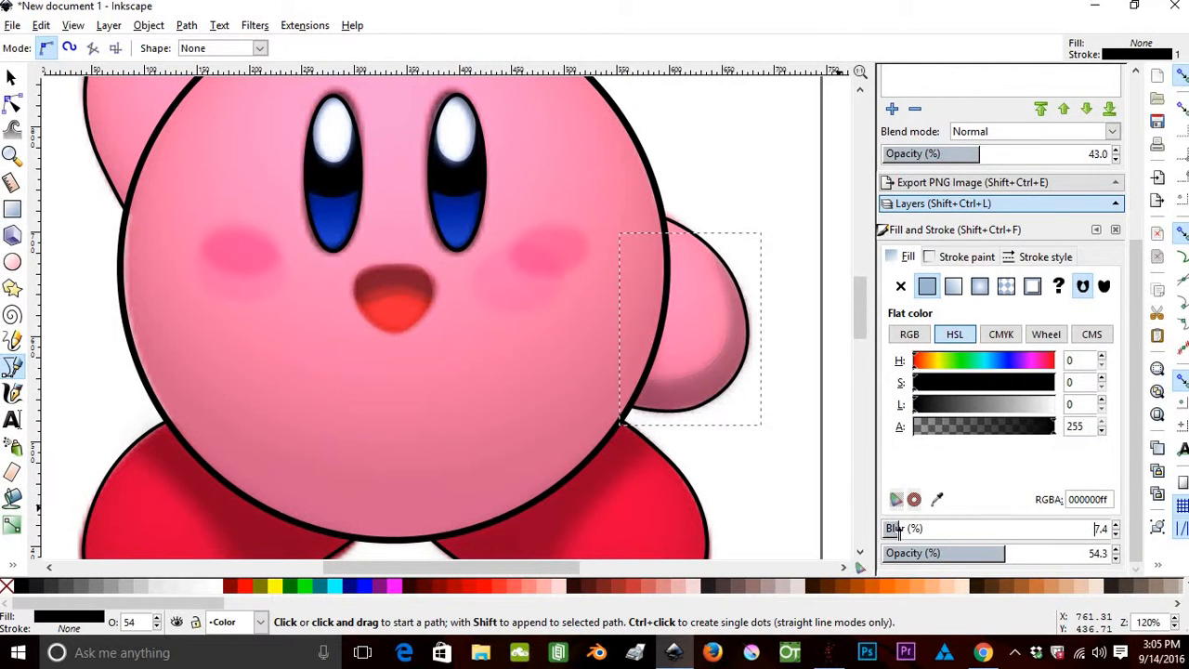
Draw a closed Bezier path around the shaded outer edge of the raised left arm, from the body up to the arm's top.
{"action": "scroll", "coordinate": [441, 319], "scroll_direction": "up", "scroll_amount": 3}
{"action": "scroll", "coordinate": [162, 249], "scroll_direction": "left", "scroll_amount": 2}
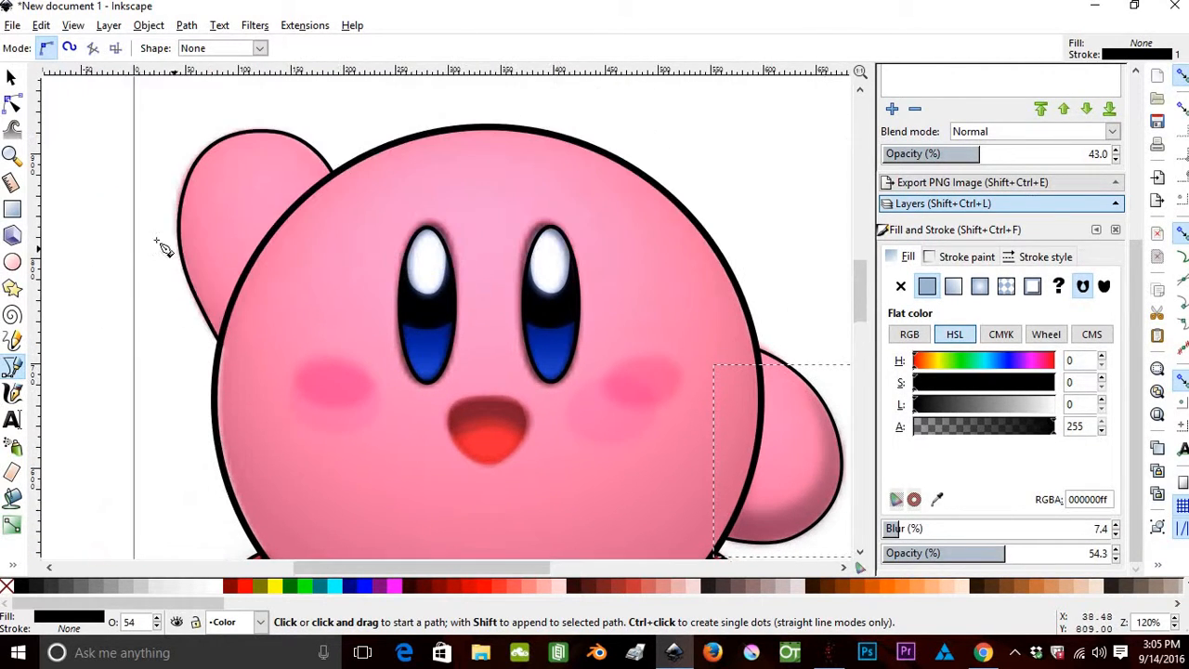
{"action": "left_click", "coordinate": [228, 313]}
{"action": "left_click_drag", "start_coordinate": [202, 220], "coordinate": [193, 156]}
{"action": "left_click", "coordinate": [320, 153]}
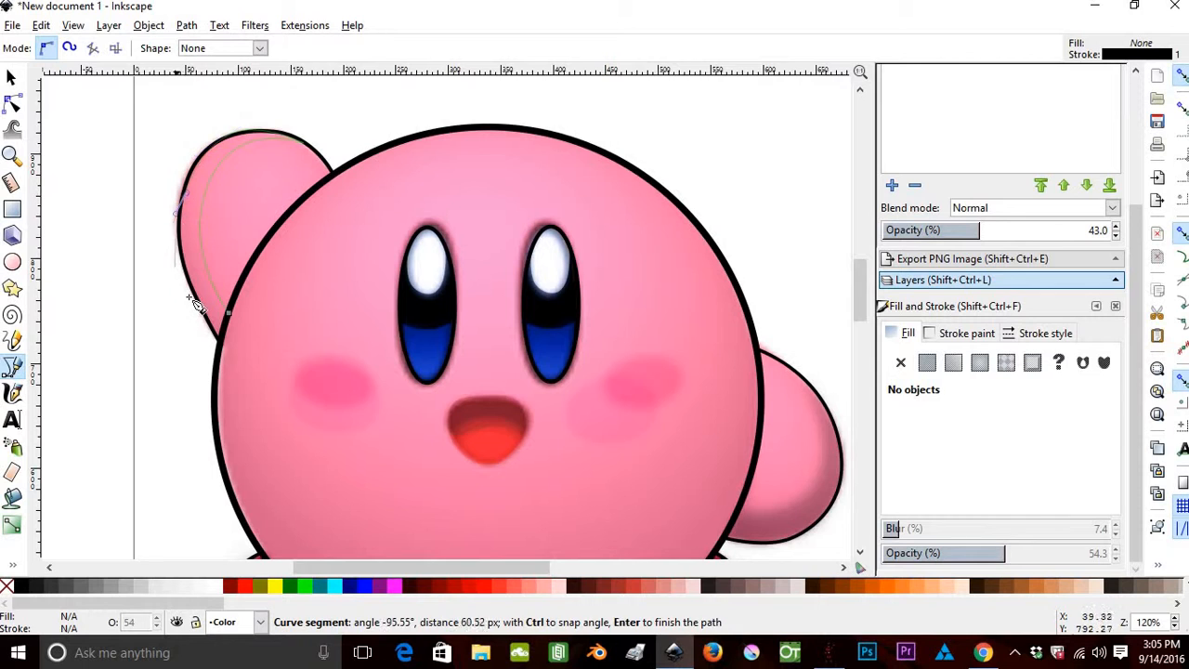
{"action": "left_click_drag", "start_coordinate": [197, 299], "coordinate": [210, 323]}
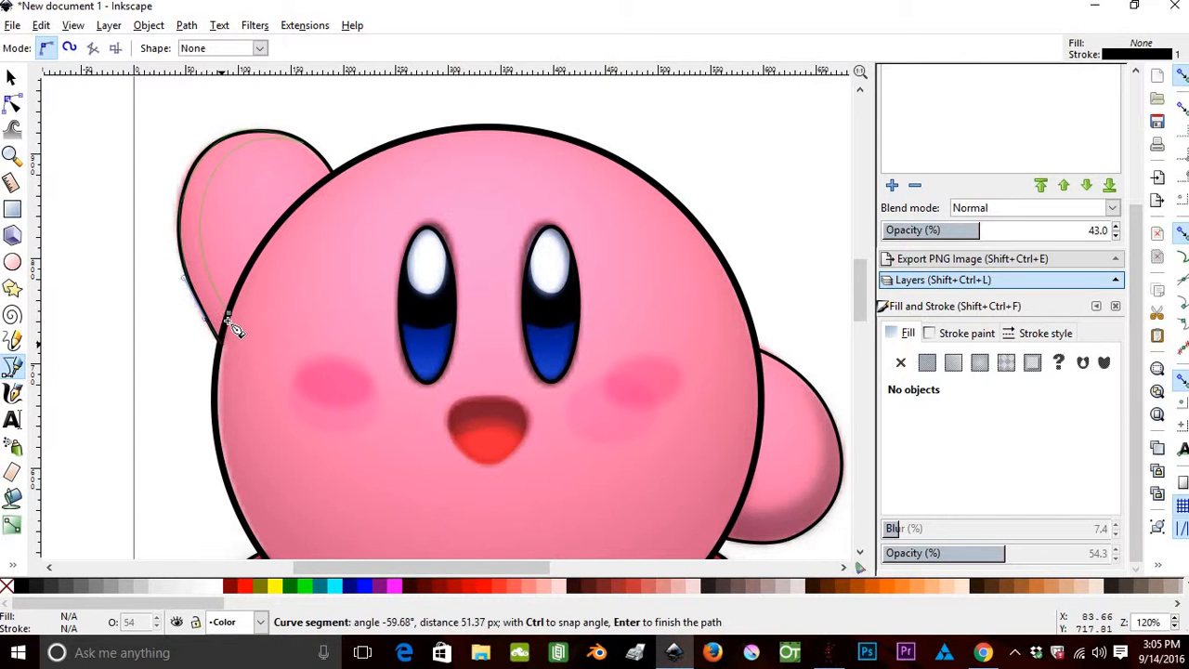
{"action": "left_click", "coordinate": [221, 342]}
{"action": "left_click", "coordinate": [228, 314]}
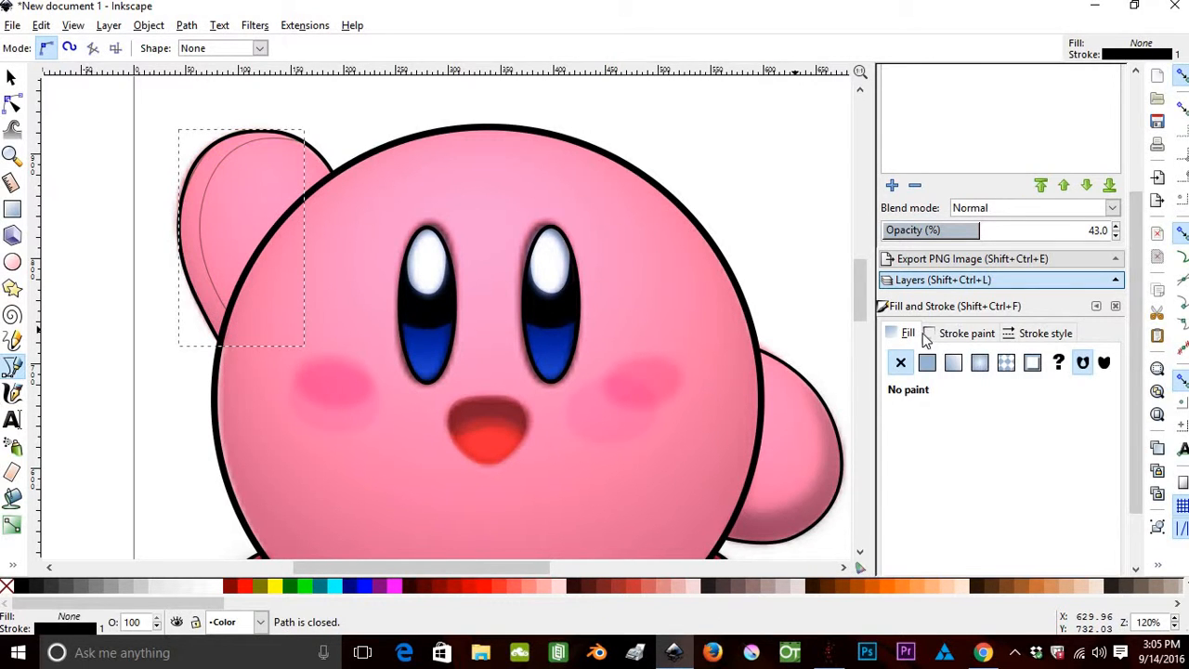
Style the left arm shadow with no stroke, a flat black fill, 12.8% blur and 59.7% opacity.
{"action": "left_click", "coordinate": [927, 362]}
{"action": "left_click", "coordinate": [900, 362]}
{"action": "left_click", "coordinate": [927, 362]}
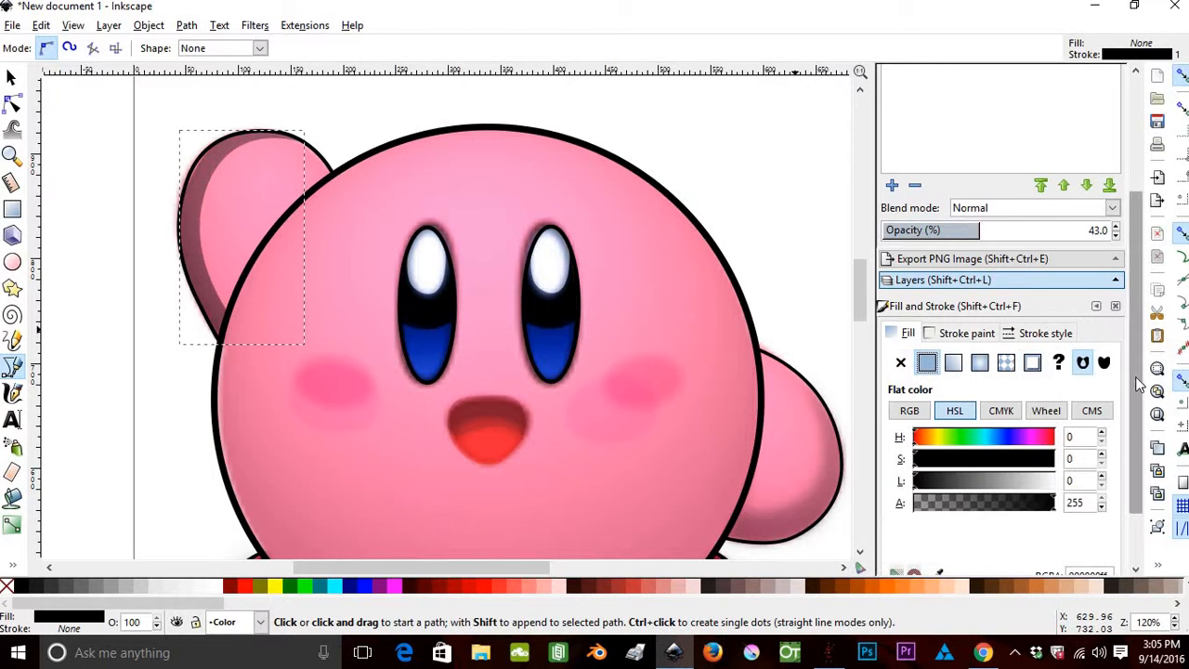
{"action": "scroll", "coordinate": [1141, 385], "scroll_direction": "down", "scroll_amount": 2}
{"action": "left_click", "coordinate": [910, 528]}
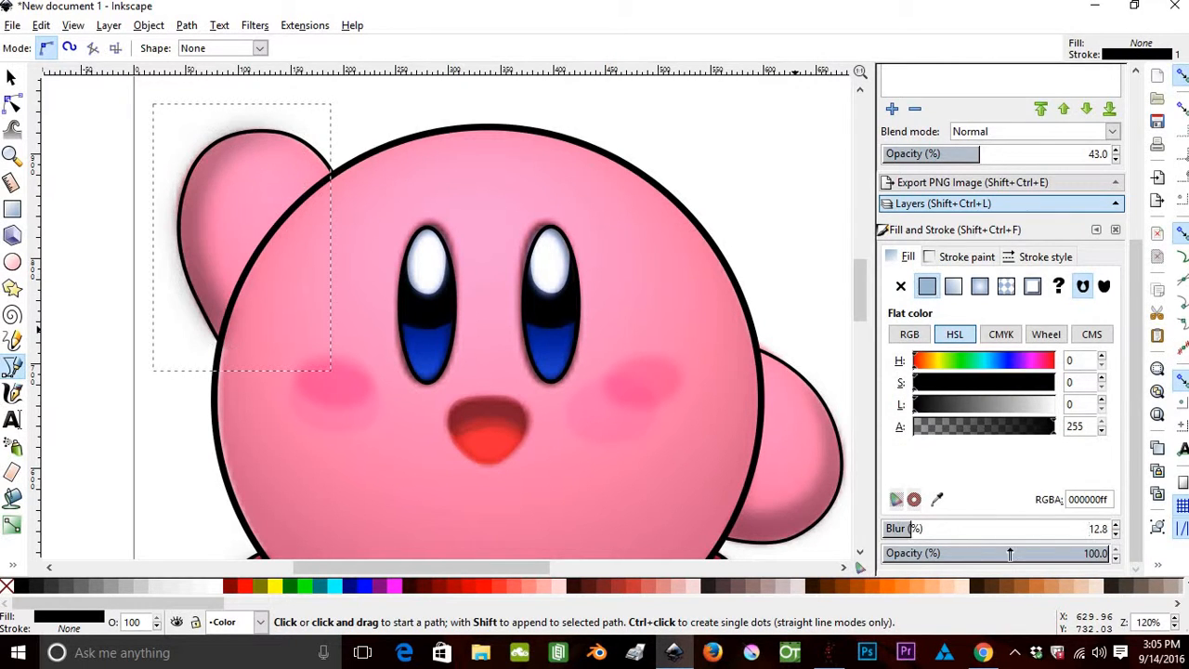
{"action": "left_click", "coordinate": [1005, 554]}
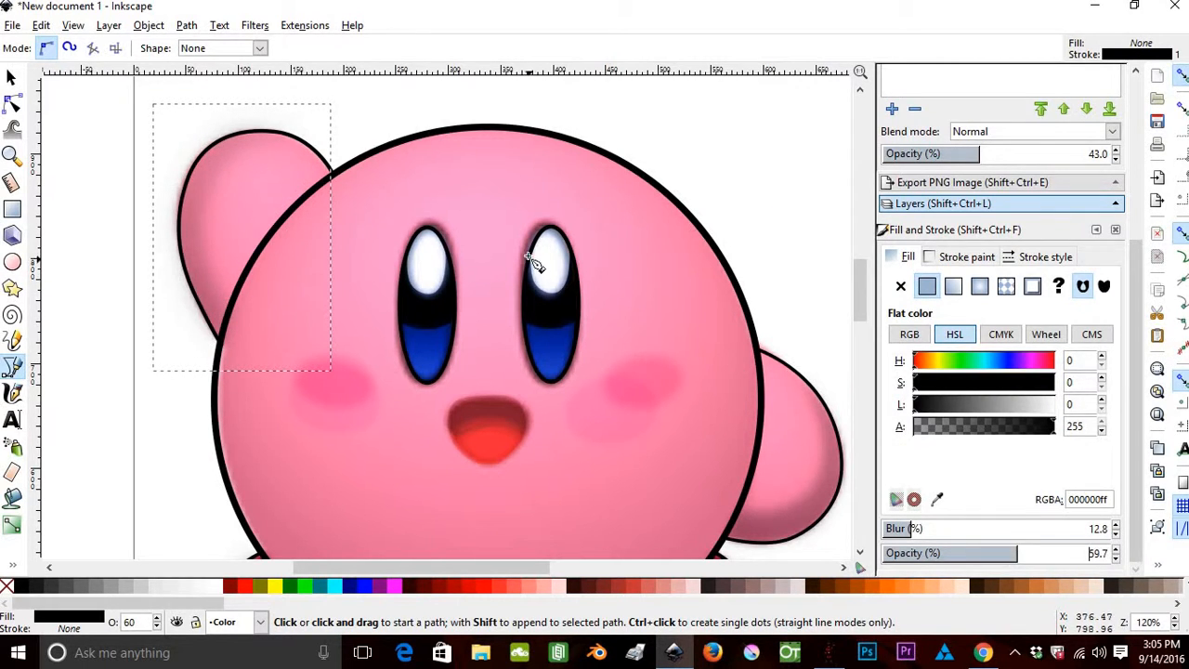
Draw a closed crescent-shaped Bezier path along the body's lower edge, from the left arm under the belly up past the right arm.
{"action": "scroll", "coordinate": [530, 260], "scroll_direction": "down", "scroll_amount": 4}
{"action": "scroll", "coordinate": [750, 180], "scroll_direction": "up", "scroll_amount": 2}
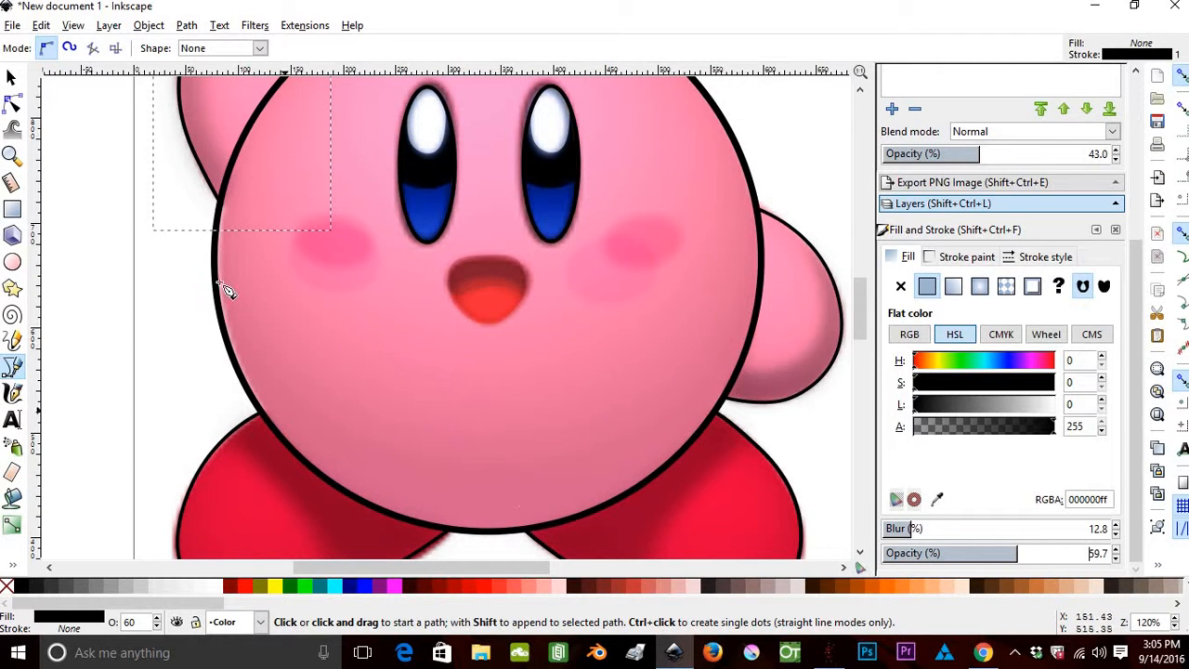
{"action": "left_click", "coordinate": [230, 174]}
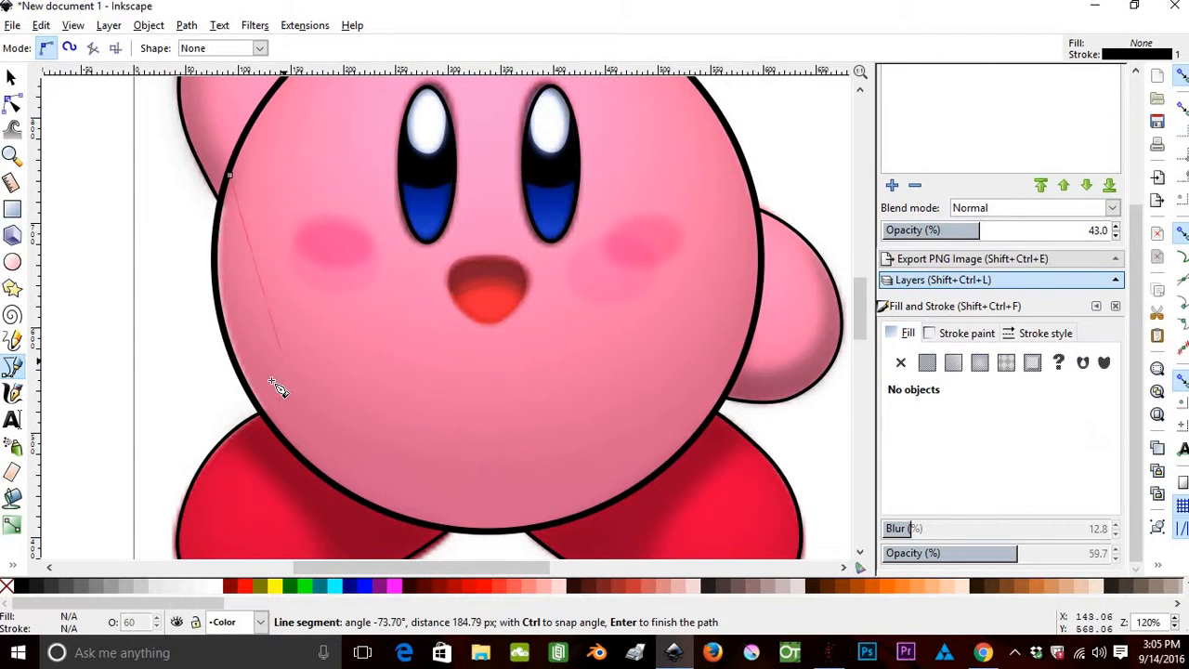
{"action": "left_click_drag", "start_coordinate": [288, 401], "coordinate": [371, 479]}
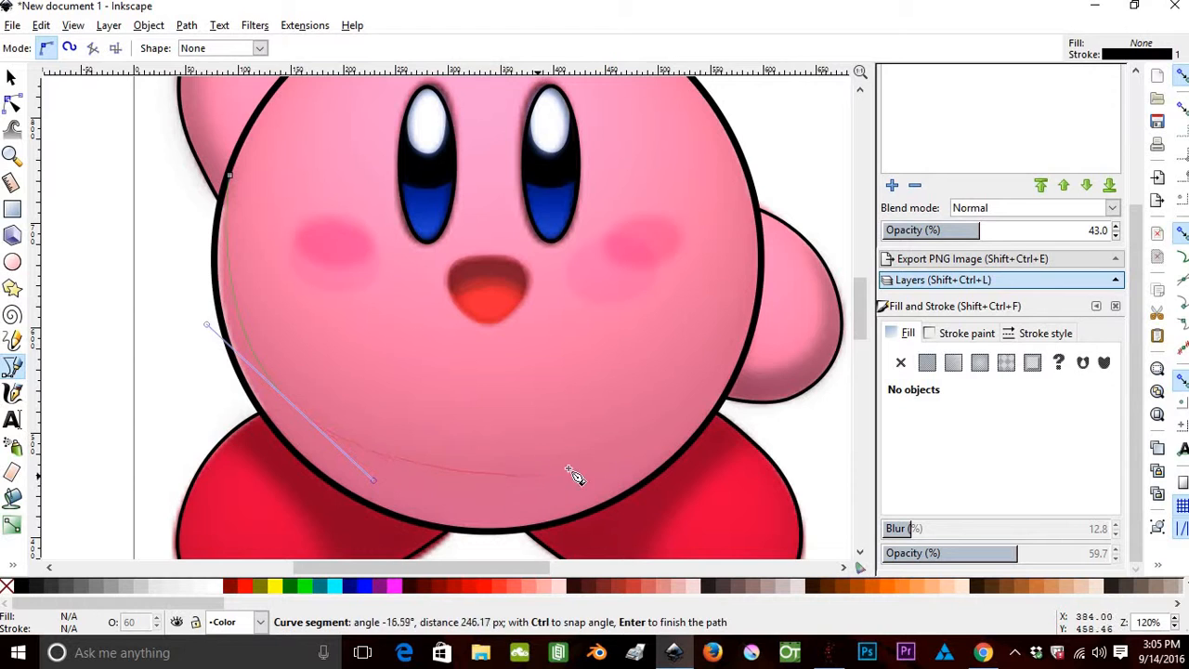
{"action": "left_click_drag", "start_coordinate": [569, 471], "coordinate": [600, 470]}
{"action": "left_click_drag", "start_coordinate": [713, 351], "coordinate": [748, 274]}
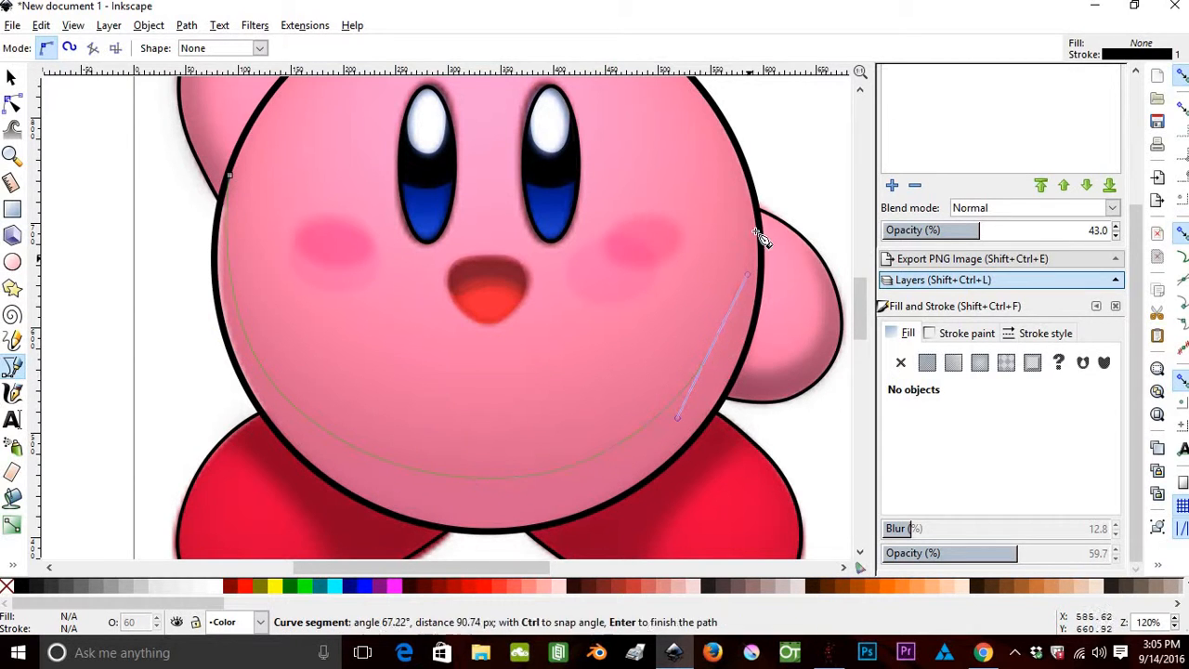
{"action": "left_click_drag", "start_coordinate": [743, 186], "coordinate": [740, 155]}
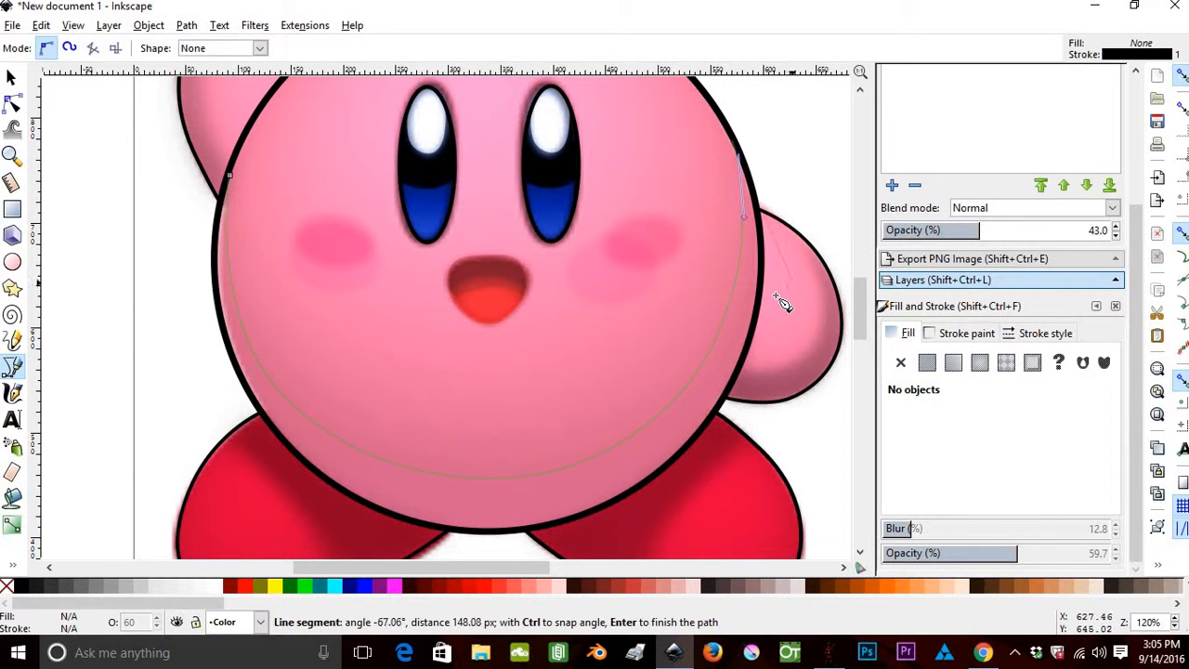
{"action": "left_click_drag", "start_coordinate": [762, 309], "coordinate": [743, 382]}
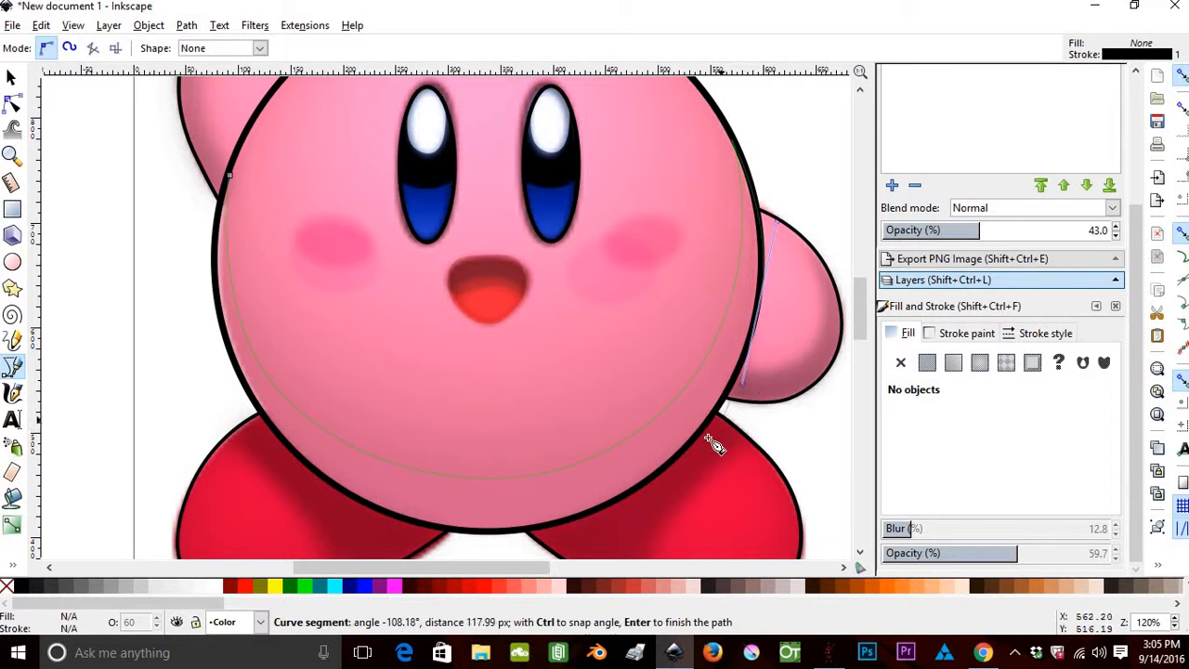
{"action": "left_click_drag", "start_coordinate": [685, 448], "coordinate": [672, 465]}
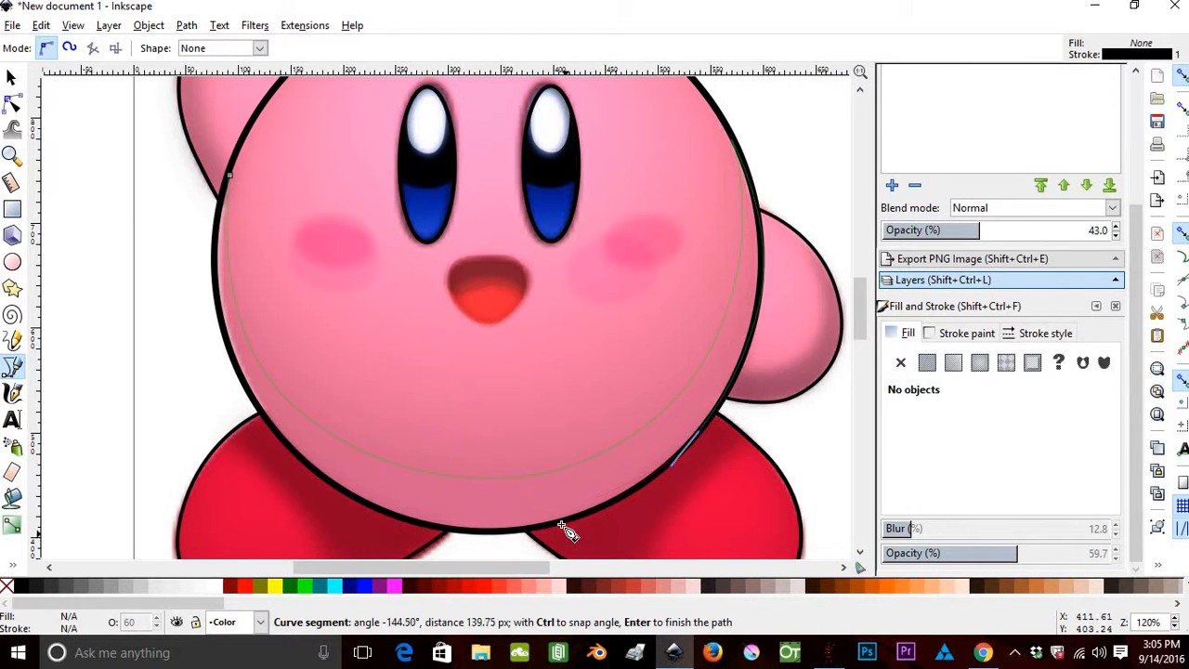
{"action": "left_click_drag", "start_coordinate": [511, 534], "coordinate": [455, 543]}
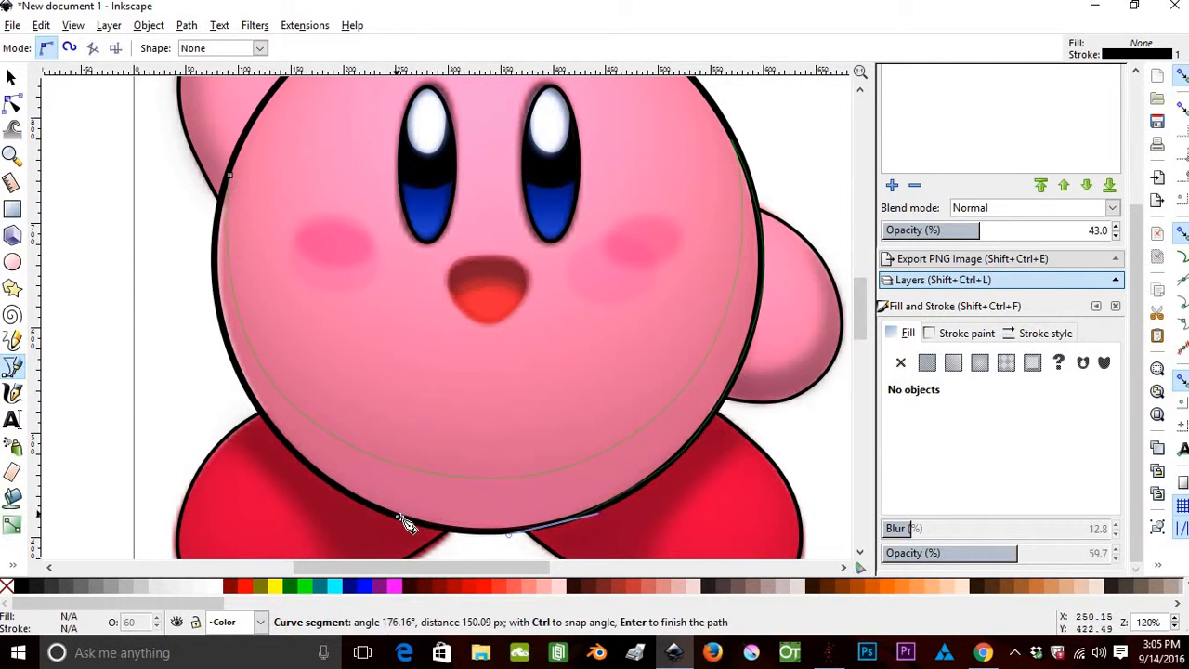
{"action": "left_click_drag", "start_coordinate": [366, 514], "coordinate": [337, 485]}
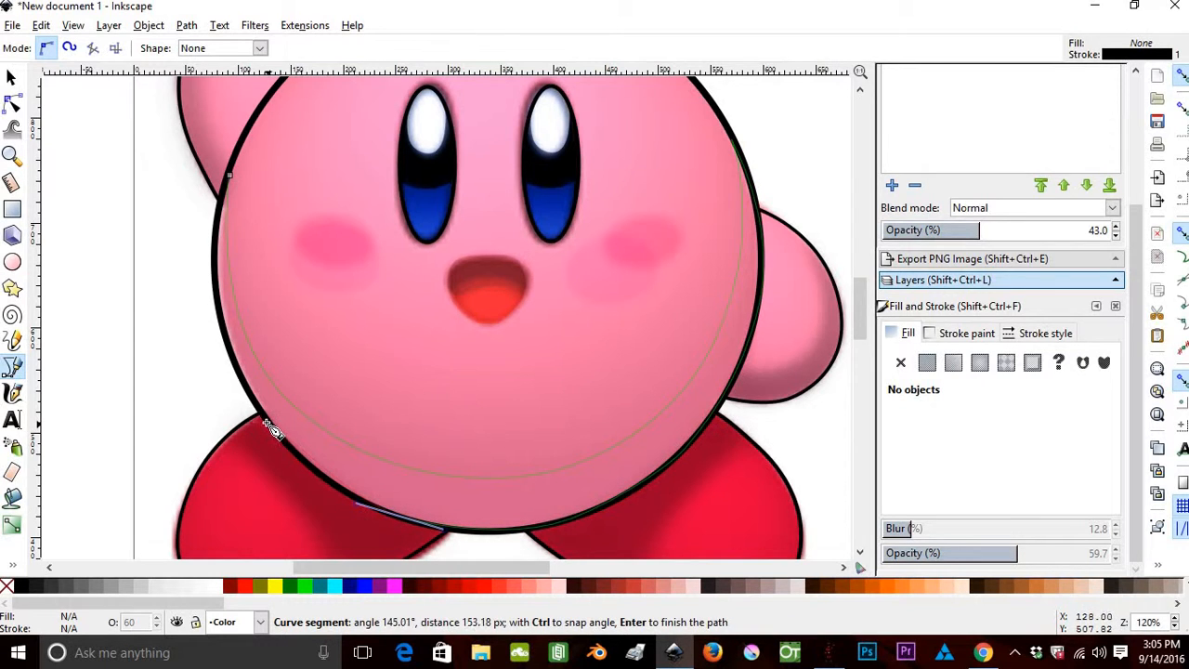
{"action": "left_click_drag", "start_coordinate": [271, 429], "coordinate": [253, 395]}
{"action": "left_click_drag", "start_coordinate": [217, 283], "coordinate": [225, 196]}
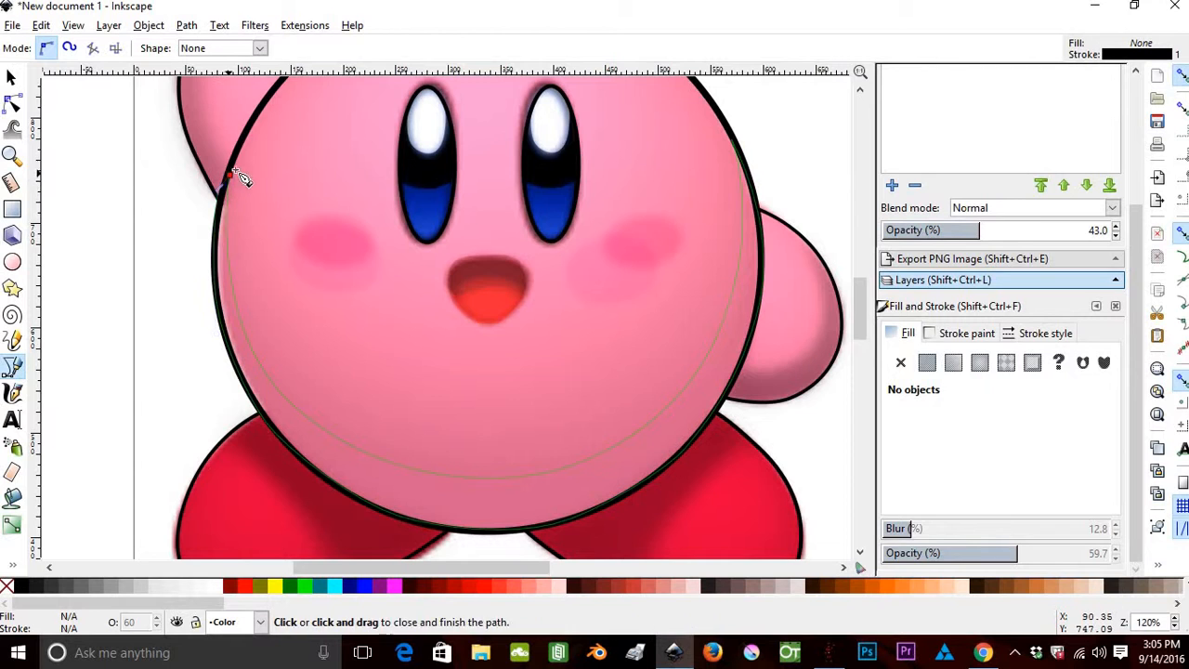
{"action": "left_click", "coordinate": [228, 177]}
Style the body shadow with no stroke, a flat black fill, 61.2% opacity and 6.6% blur.
{"action": "left_click", "coordinate": [927, 362]}
{"action": "left_click", "coordinate": [900, 362]}
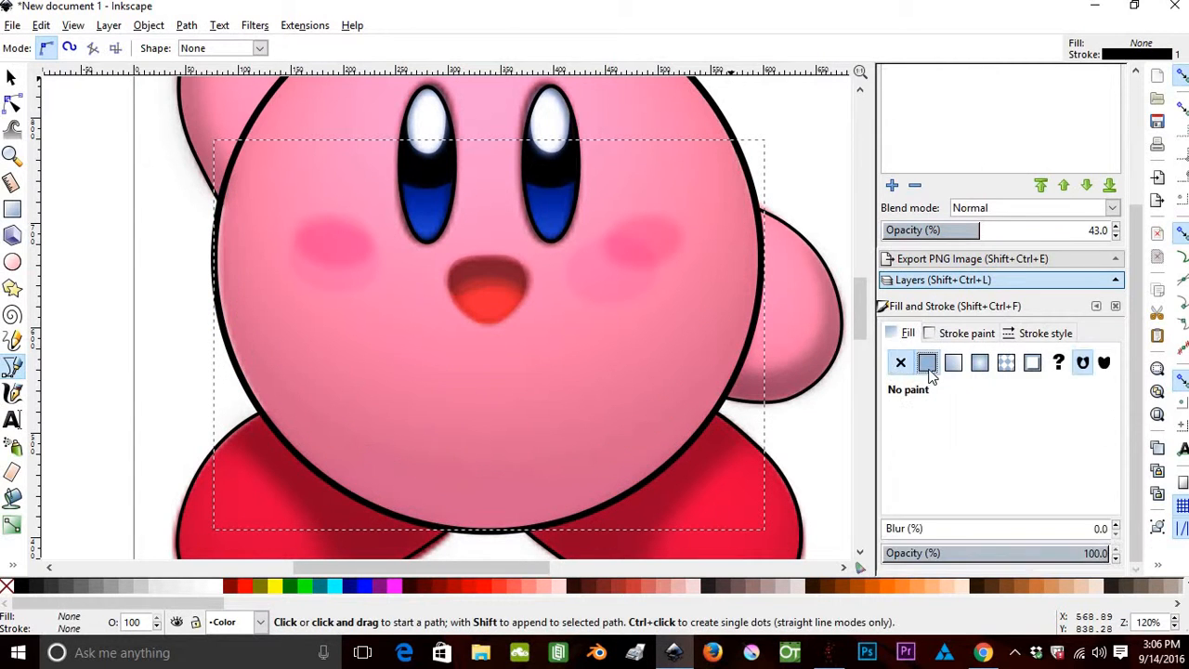
{"action": "left_click", "coordinate": [927, 362]}
{"action": "scroll", "coordinate": [1135, 390], "scroll_direction": "down", "scroll_amount": 2}
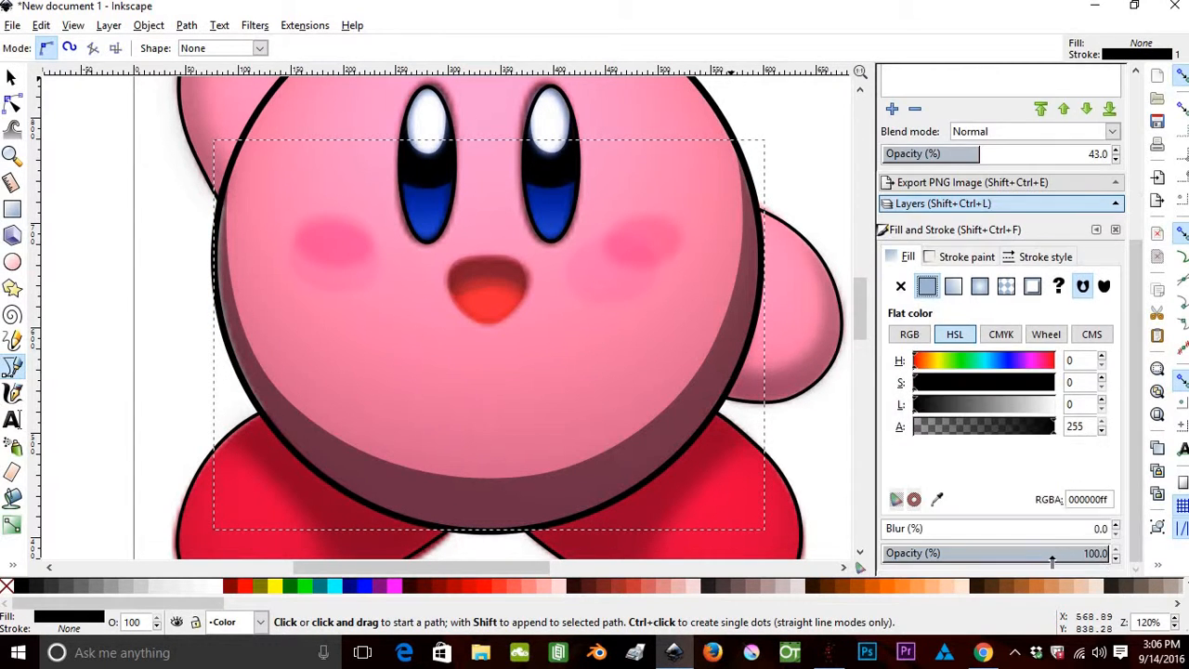
{"action": "left_click_drag", "start_coordinate": [1040, 562], "coordinate": [1020, 557]}
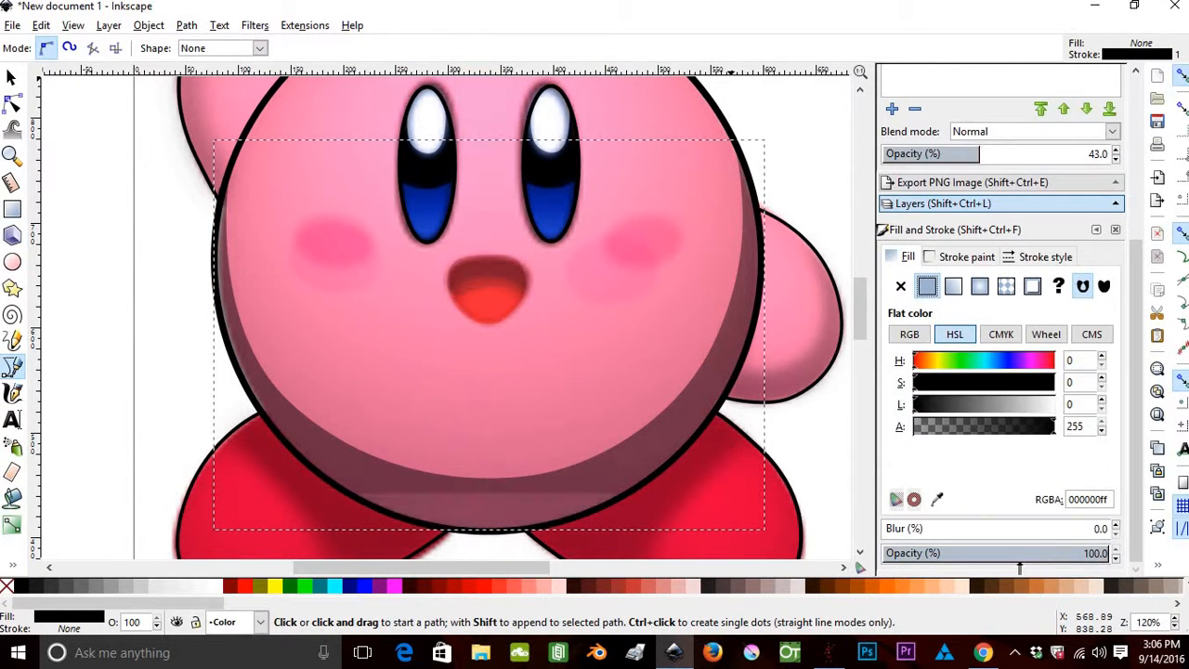
{"action": "left_click", "coordinate": [897, 528]}
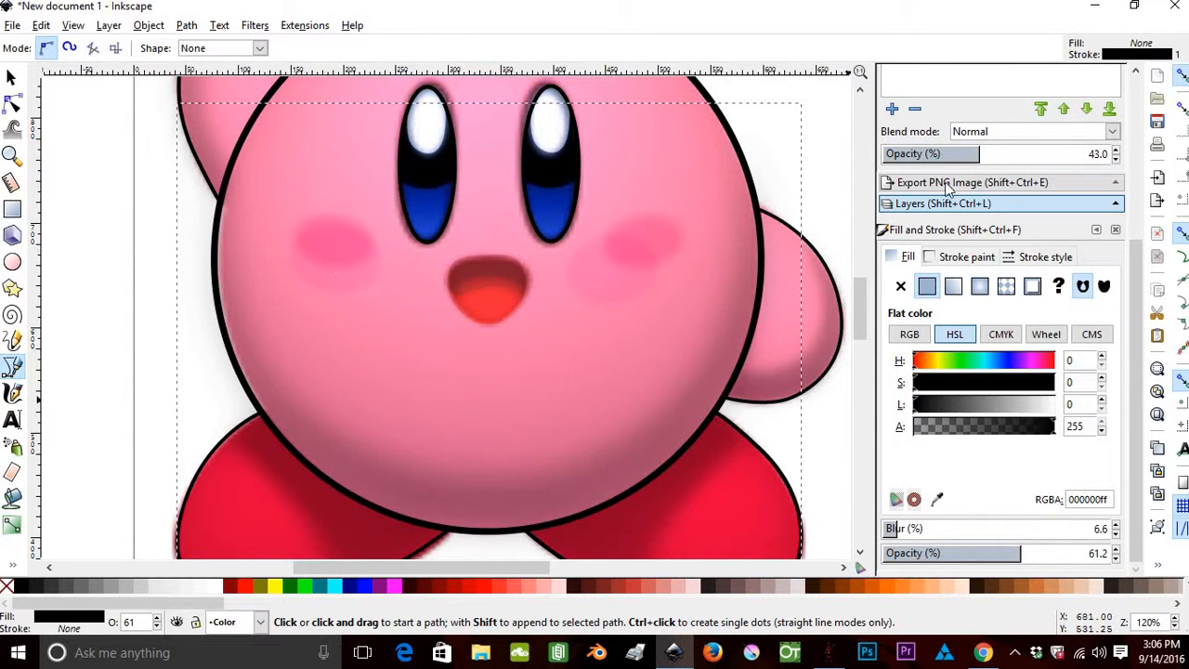
Hide Layer 1 with the reference image and set the Color layer's opacity to 100%.
{"action": "left_click_drag", "start_coordinate": [1141, 507], "coordinate": [1122, 315]}
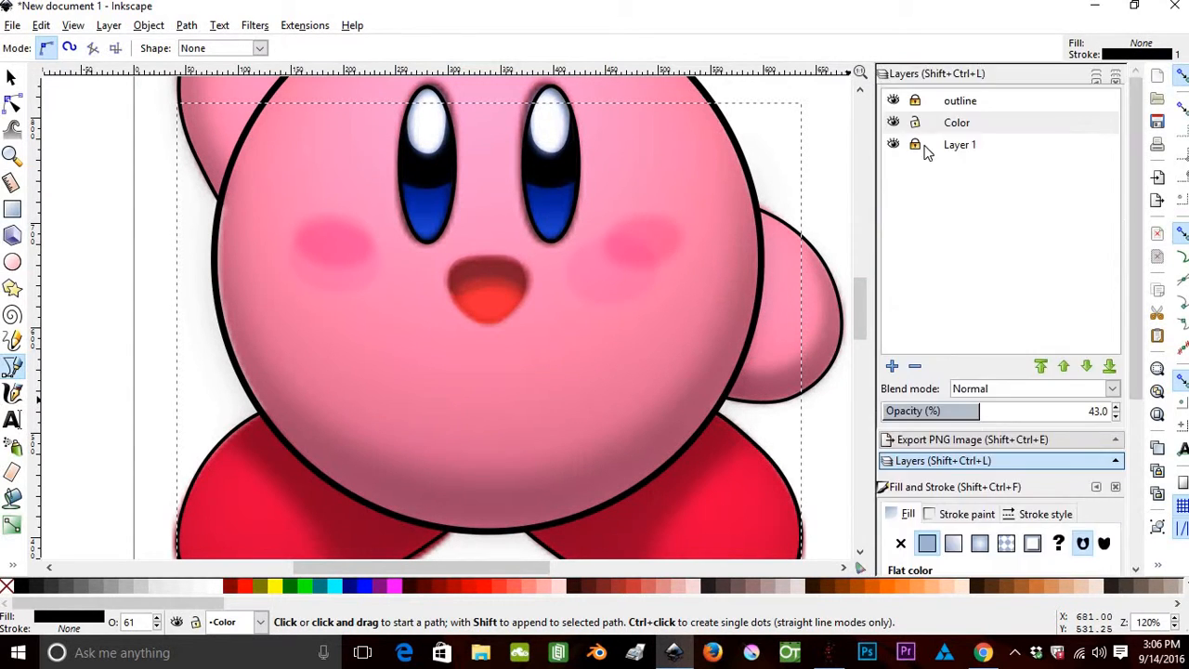
{"action": "left_click", "coordinate": [894, 146]}
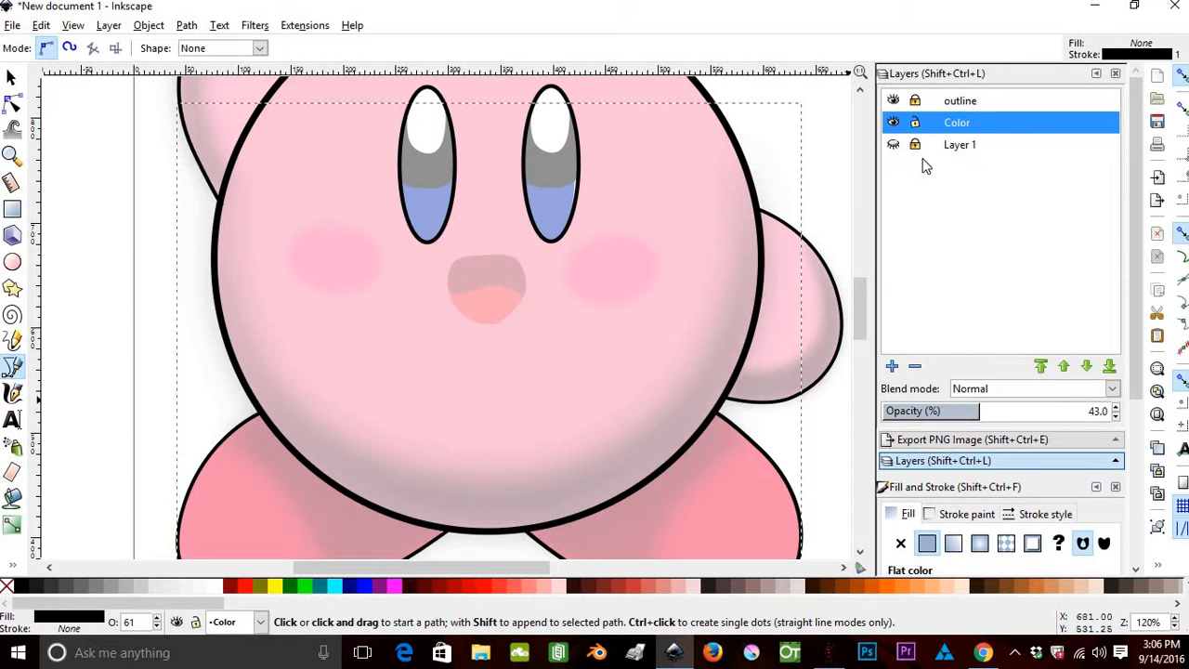
{"action": "left_click_drag", "start_coordinate": [995, 411], "coordinate": [1105, 410]}
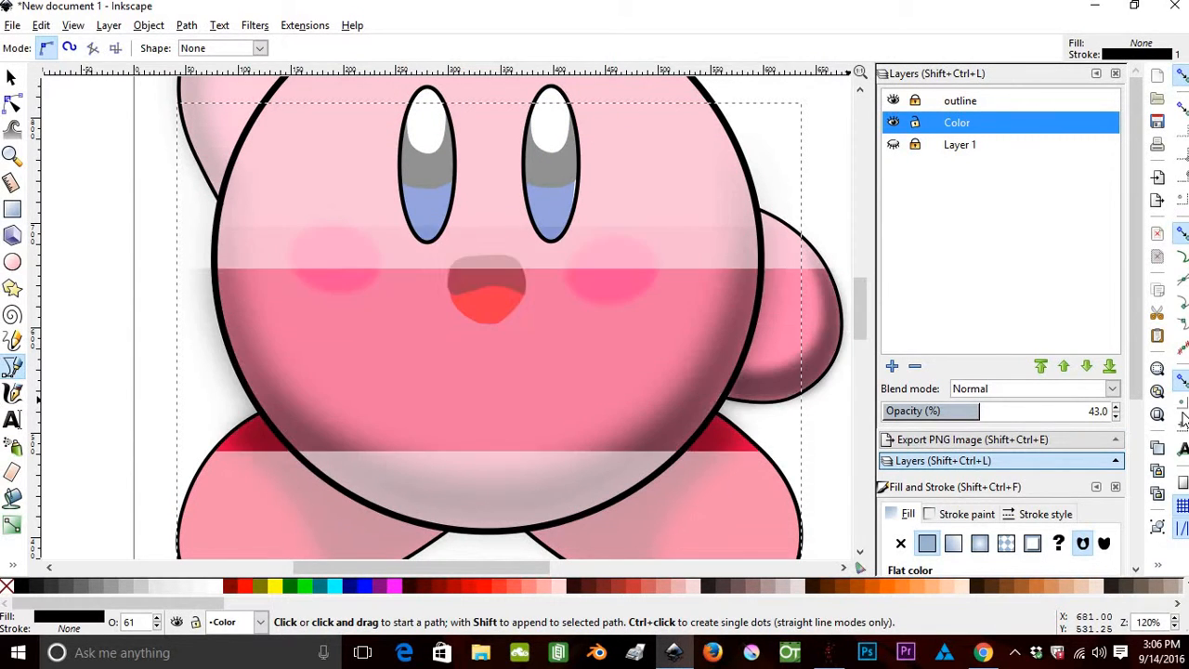
{"action": "left_click", "coordinate": [12, 156]}
{"action": "left_click", "coordinate": [111, 215], "text": "shift"}
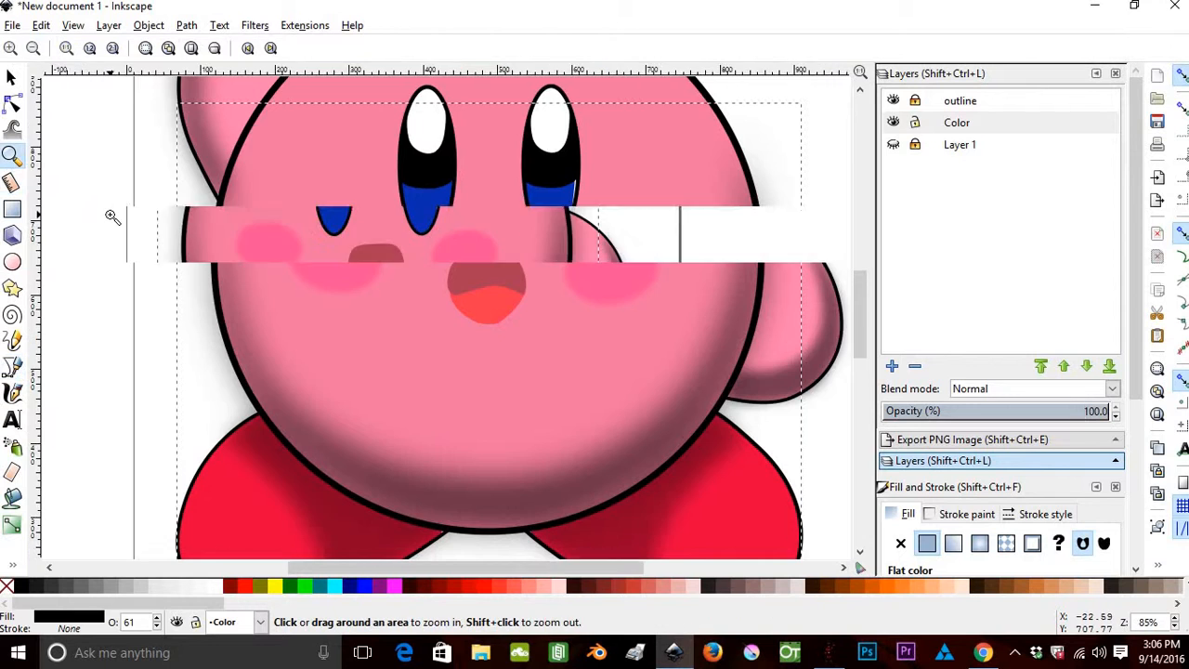
{"action": "left_click", "coordinate": [111, 215], "text": "shift"}
{"action": "left_click_drag", "start_coordinate": [110, 215], "coordinate": [181, 247]}
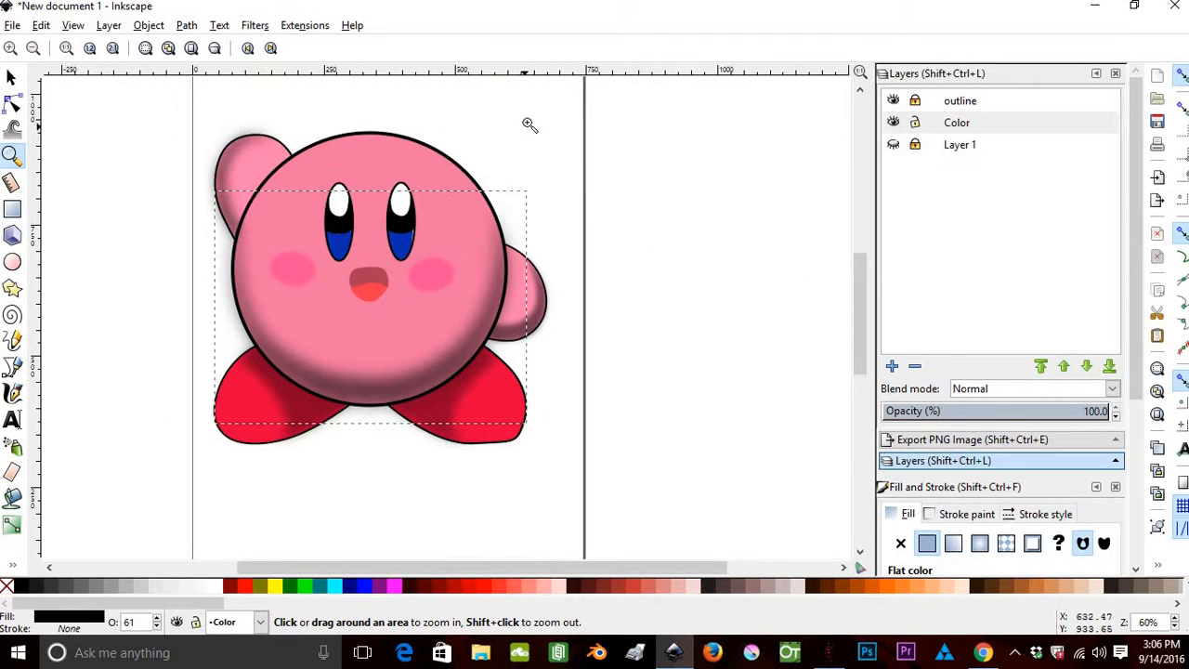
{"action": "left_click_drag", "start_coordinate": [530, 124], "coordinate": [164, 486]}
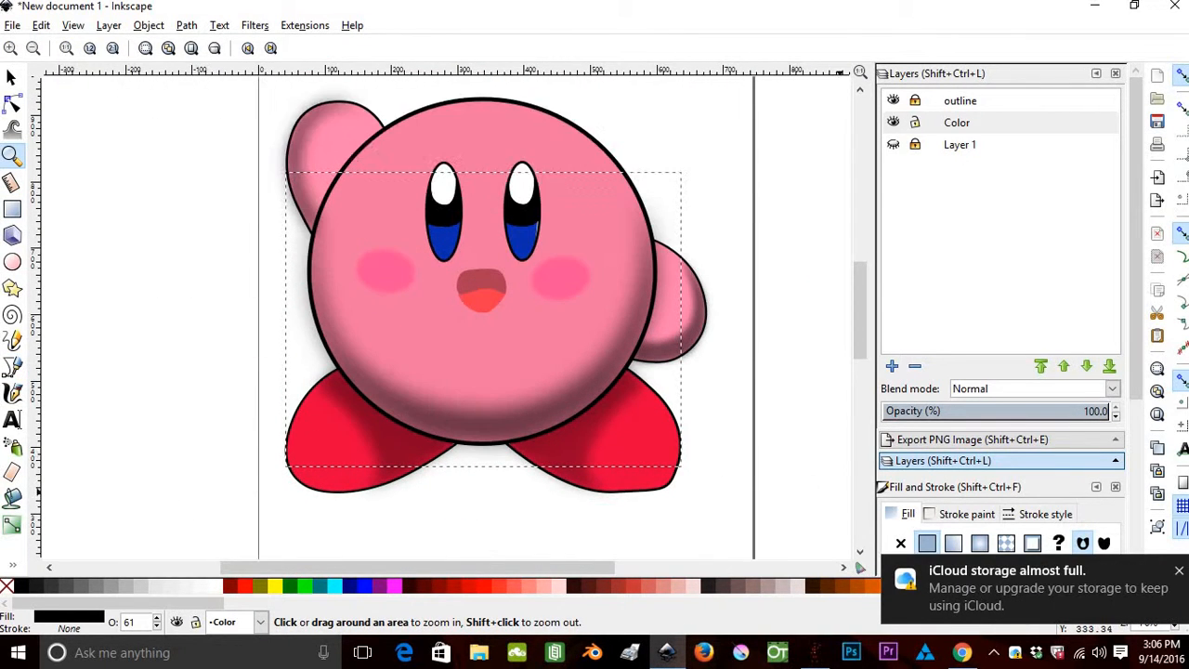